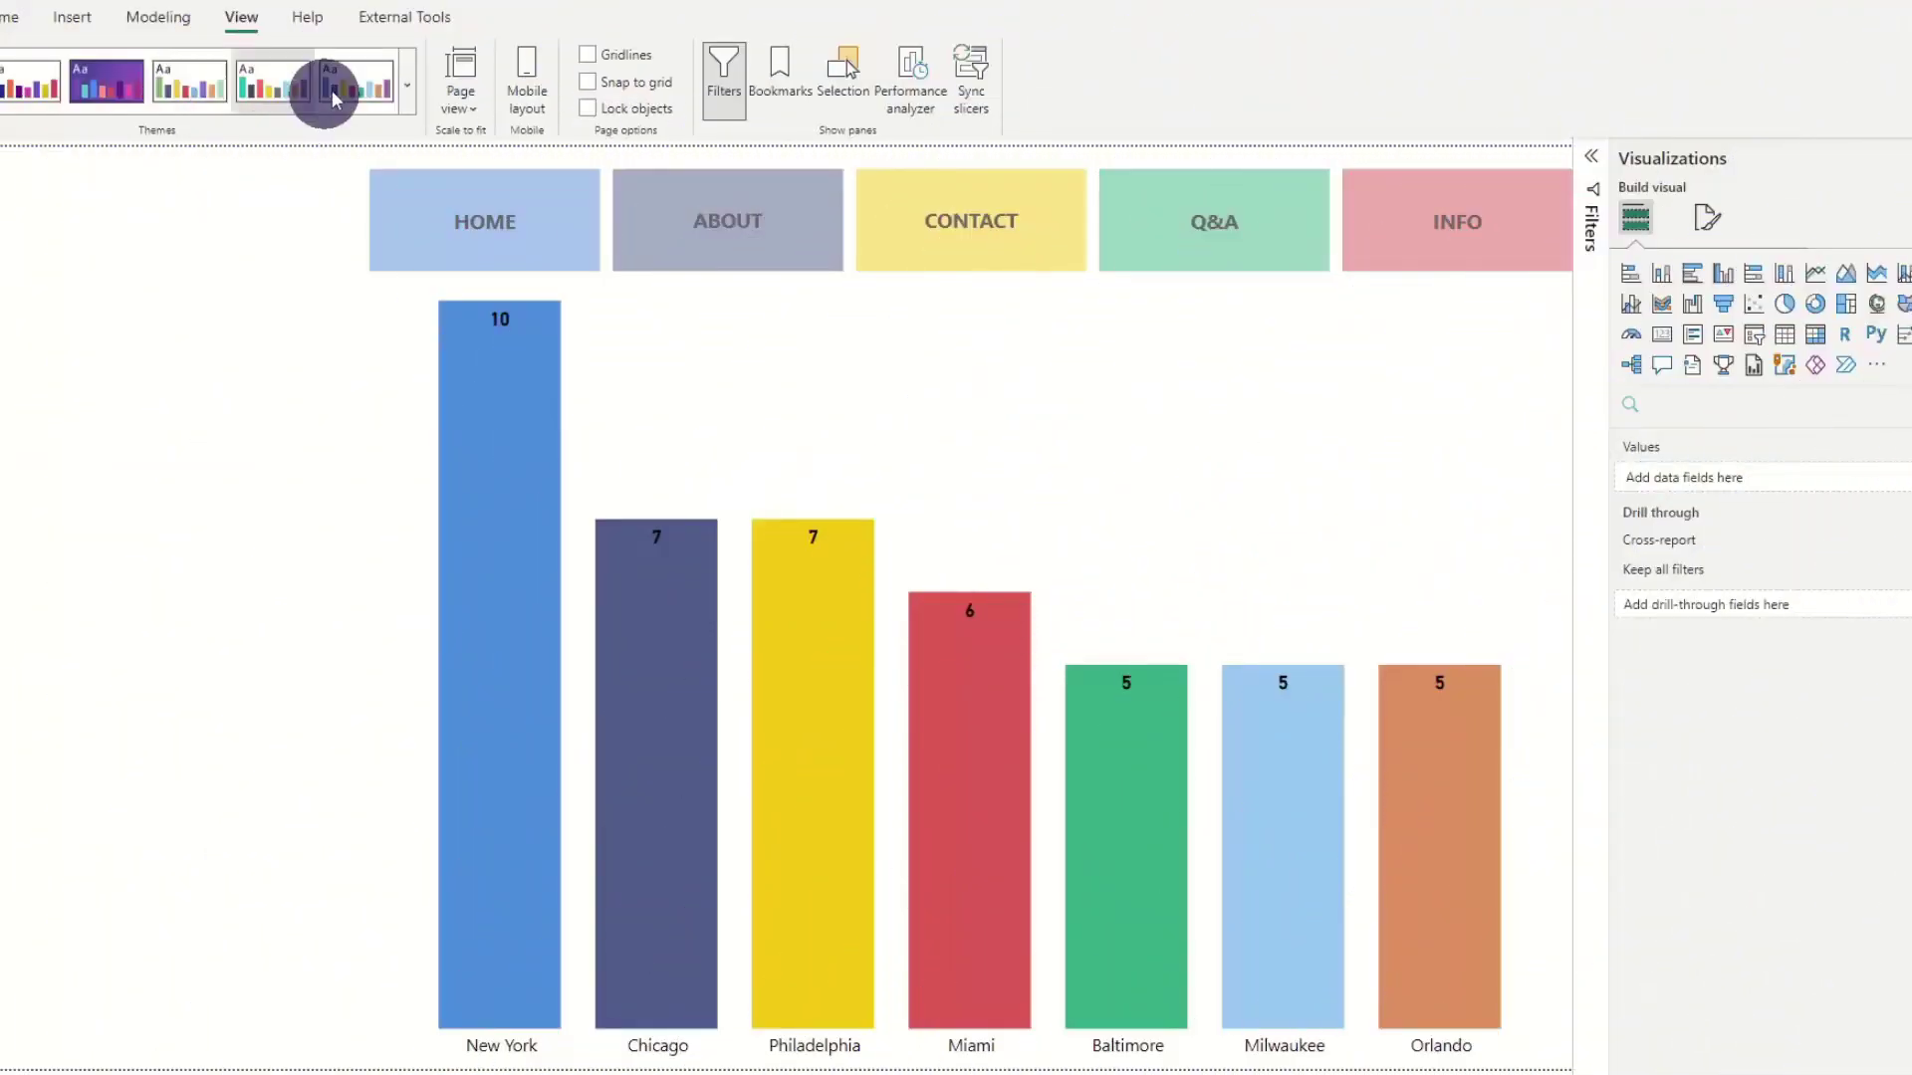
# Preview built-in report themes, including the teal one, and settle on City park
pyautogui.click(331, 90)
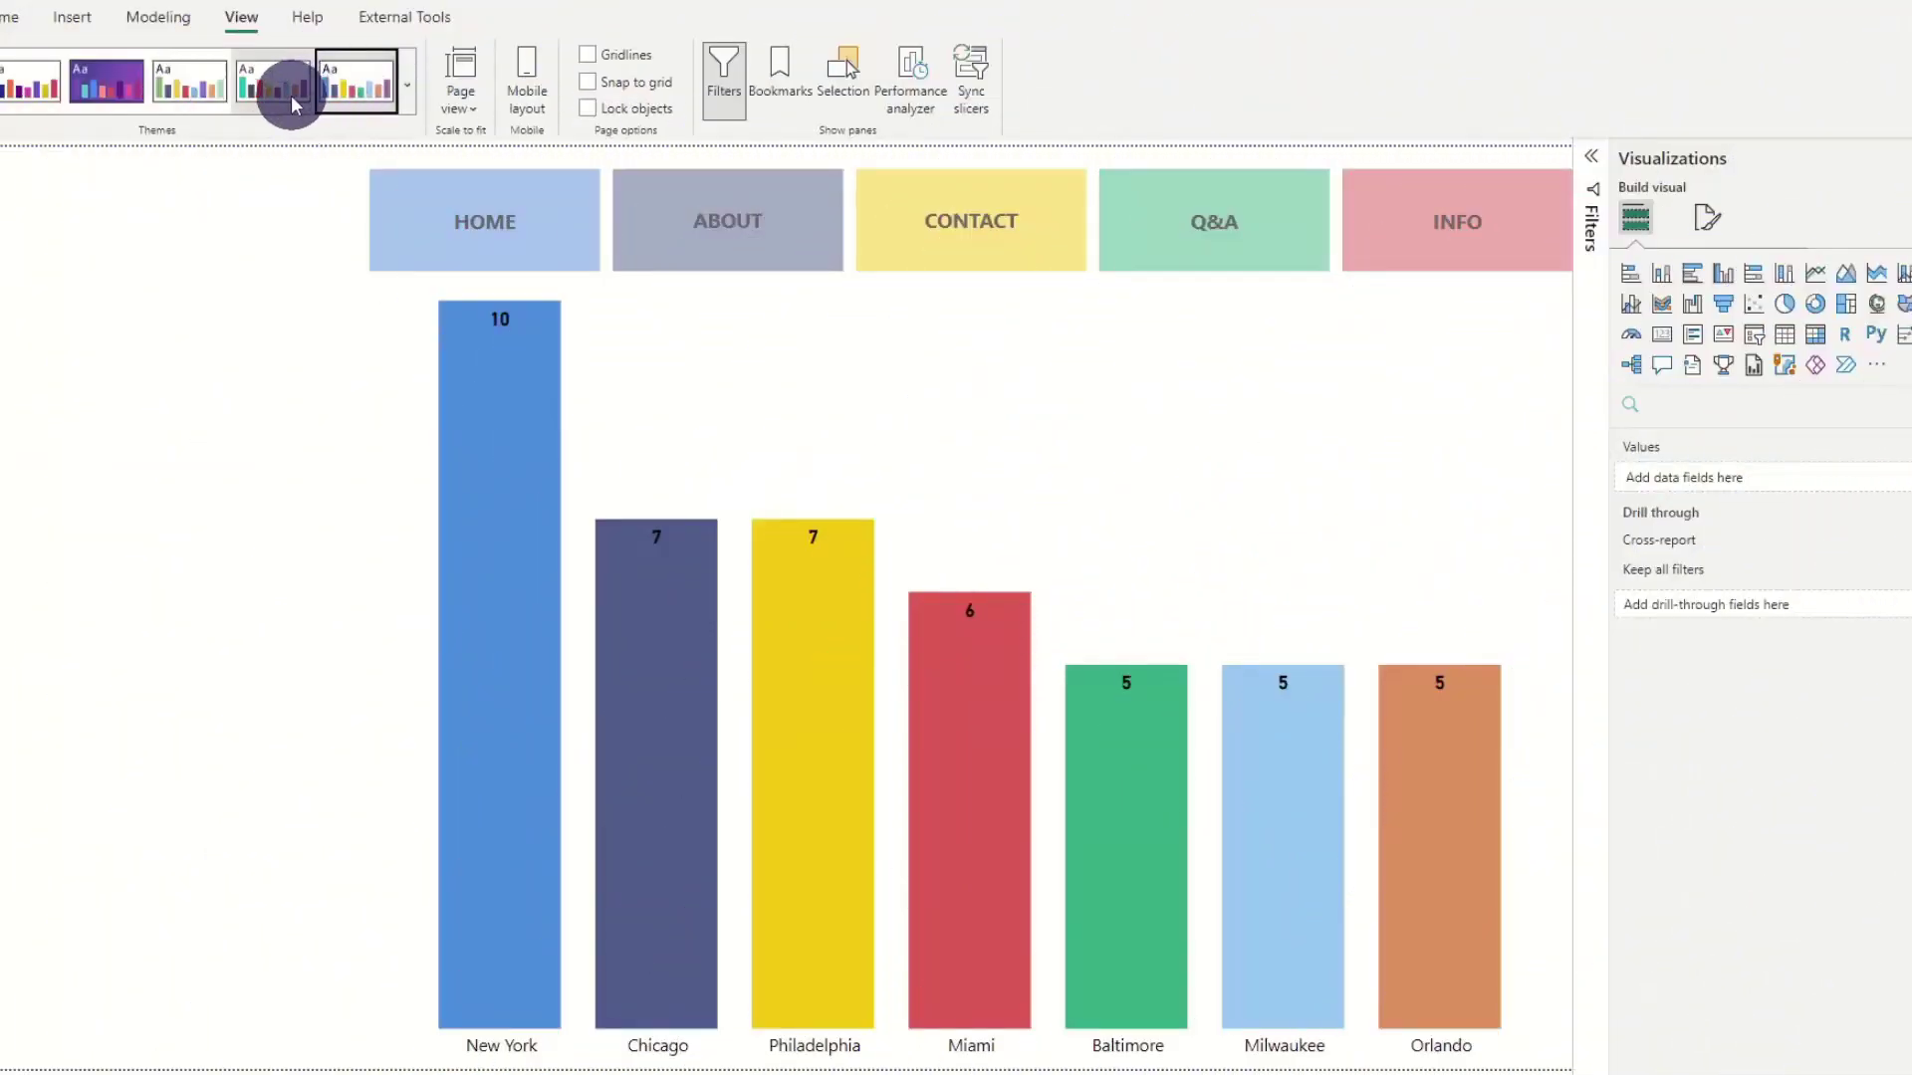
pyautogui.click(290, 94)
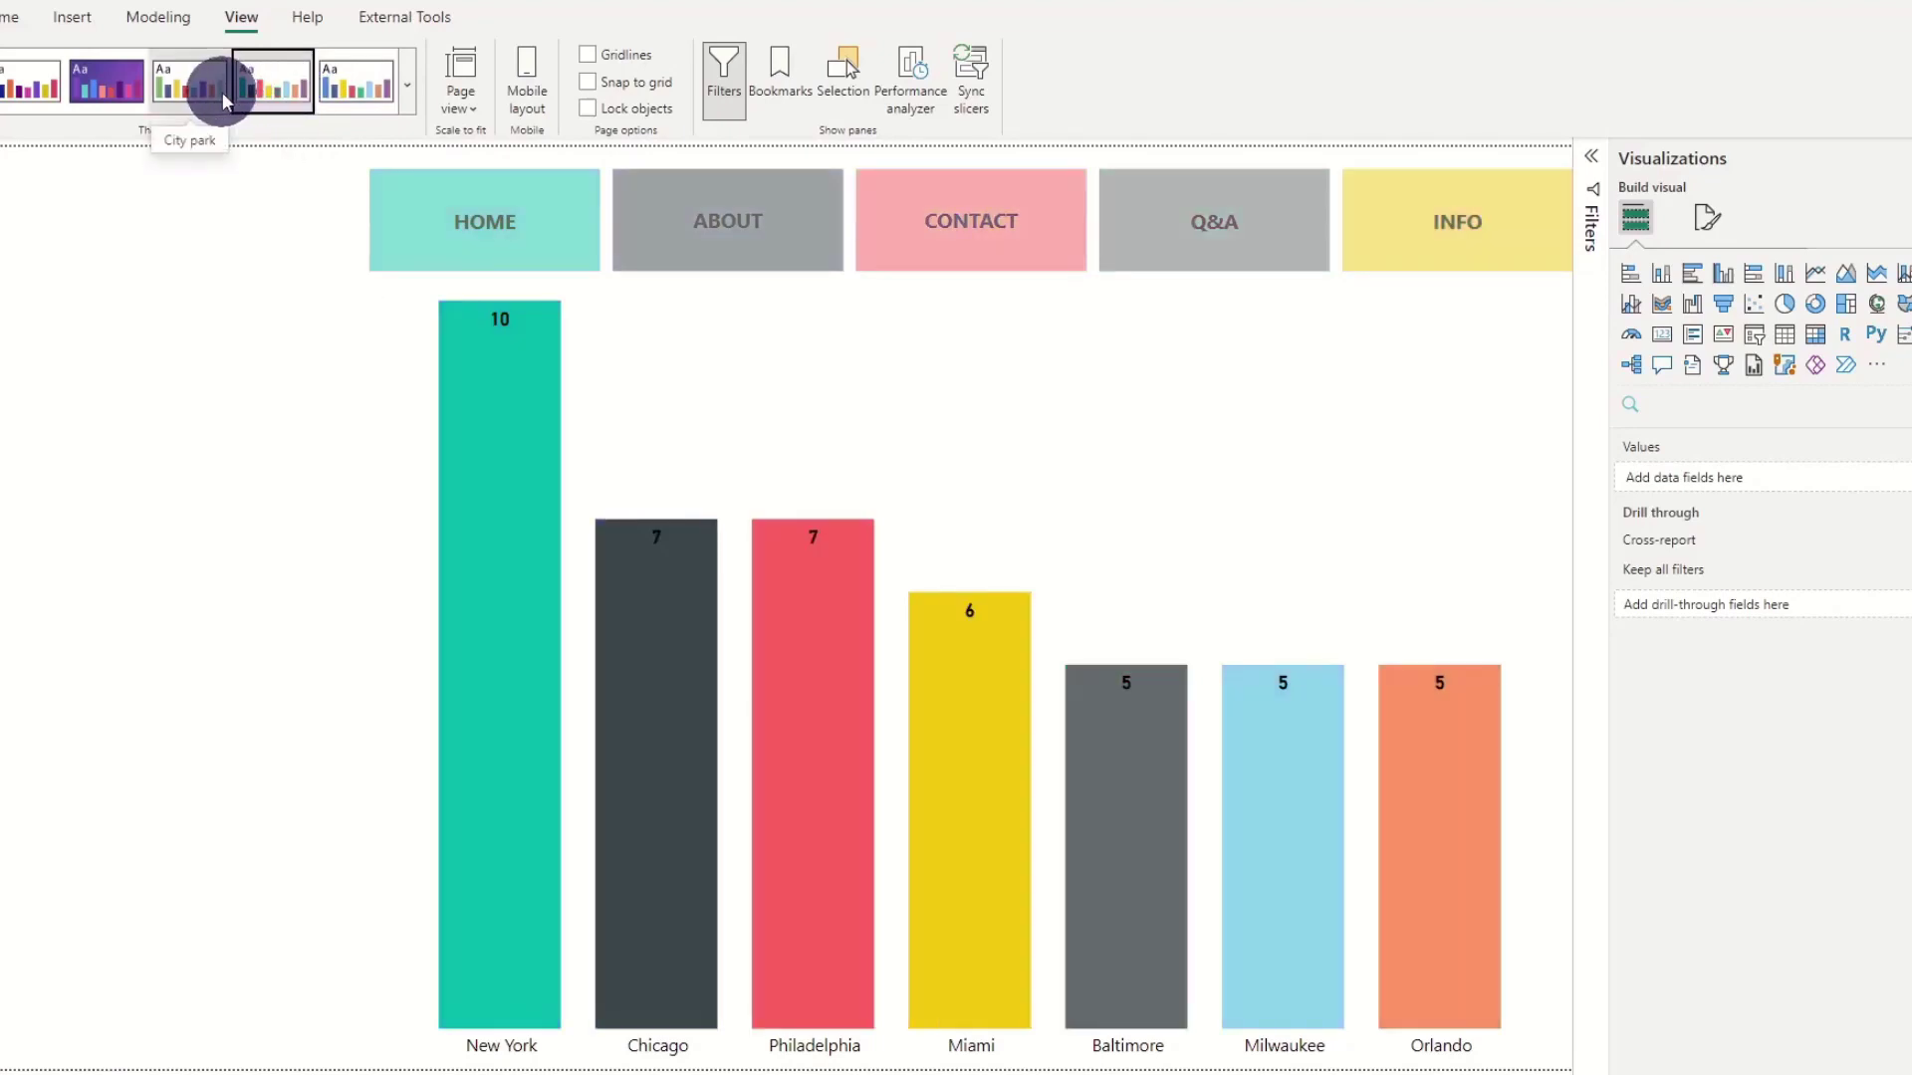
pyautogui.click(215, 90)
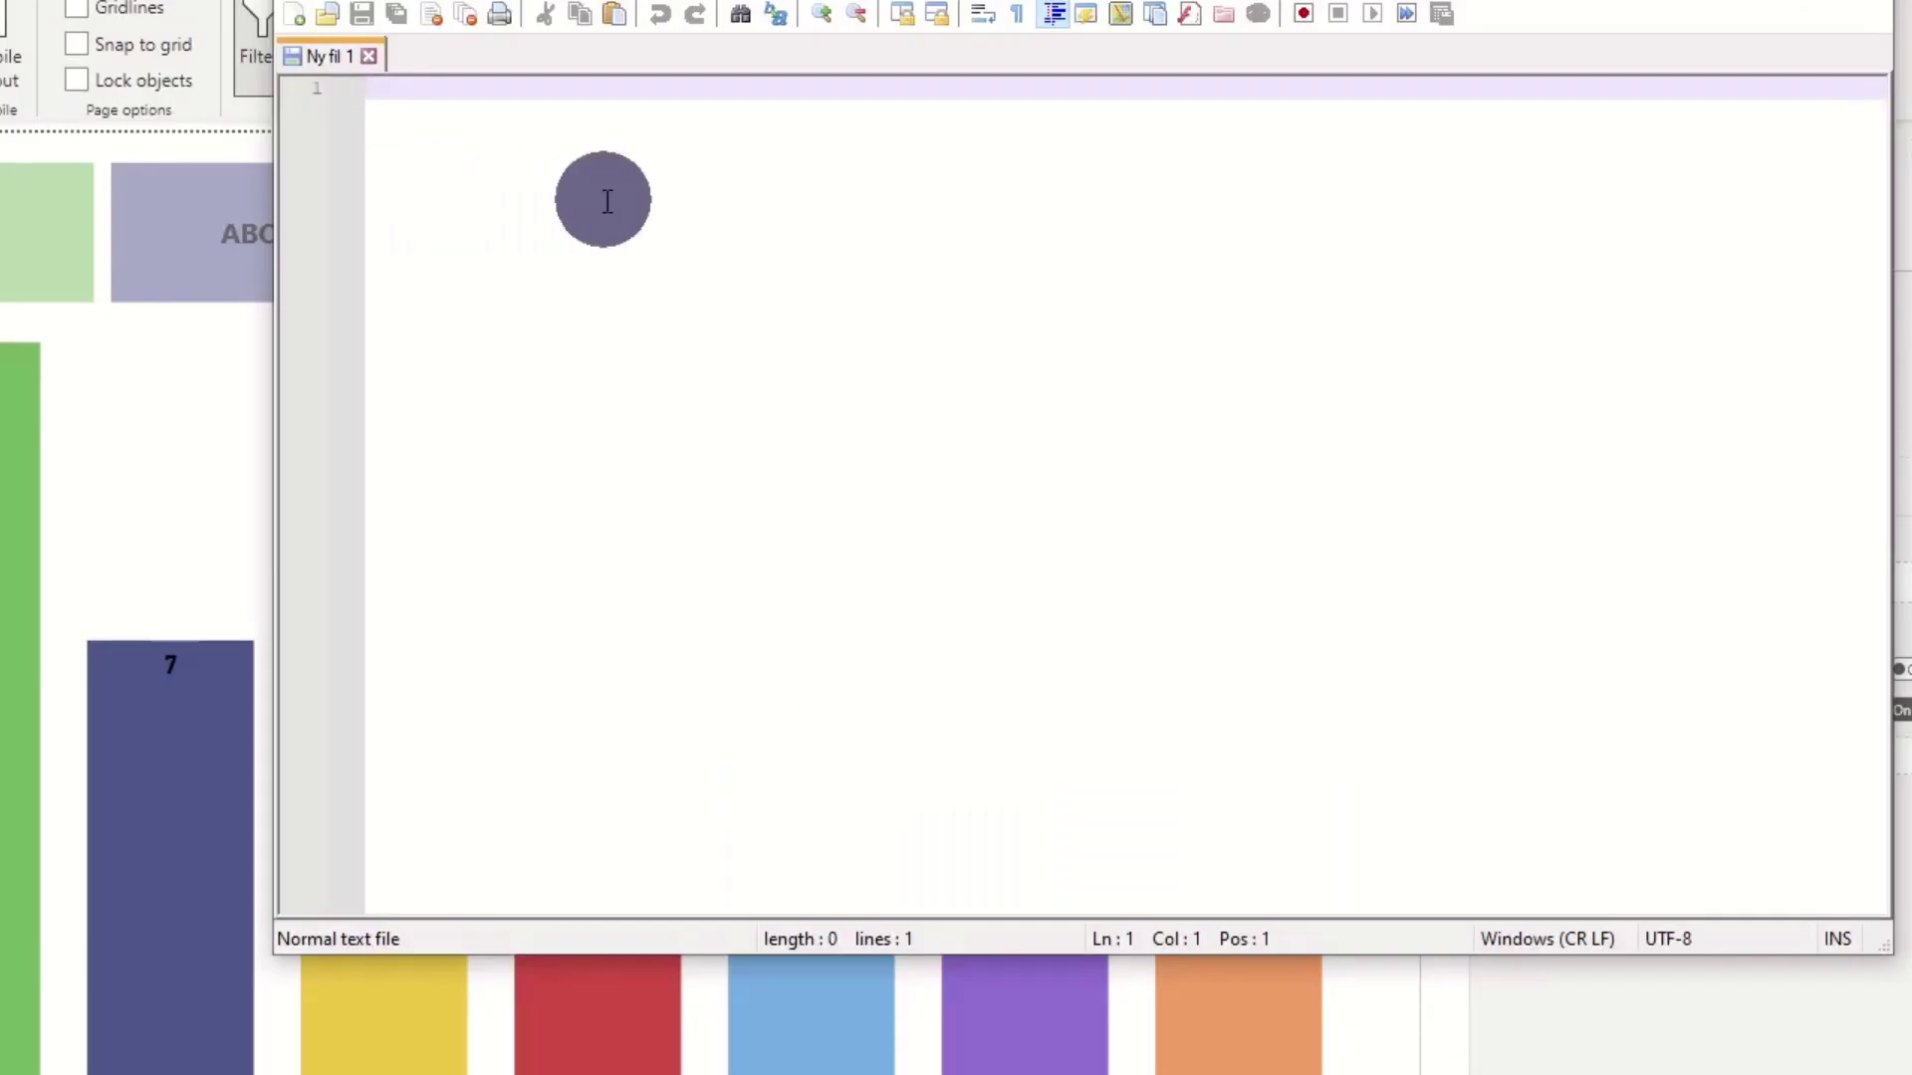
# Start the JSON theme with name MyColorTheme and a dataColors array holding #000000
pyautogui.write('{')
pyautogui.press('Return')
pyautogui.press('Tab')
pyautogui.write('"name": "MyColorTheme",')
pyautogui.press('Return')
pyautogui.write('"')
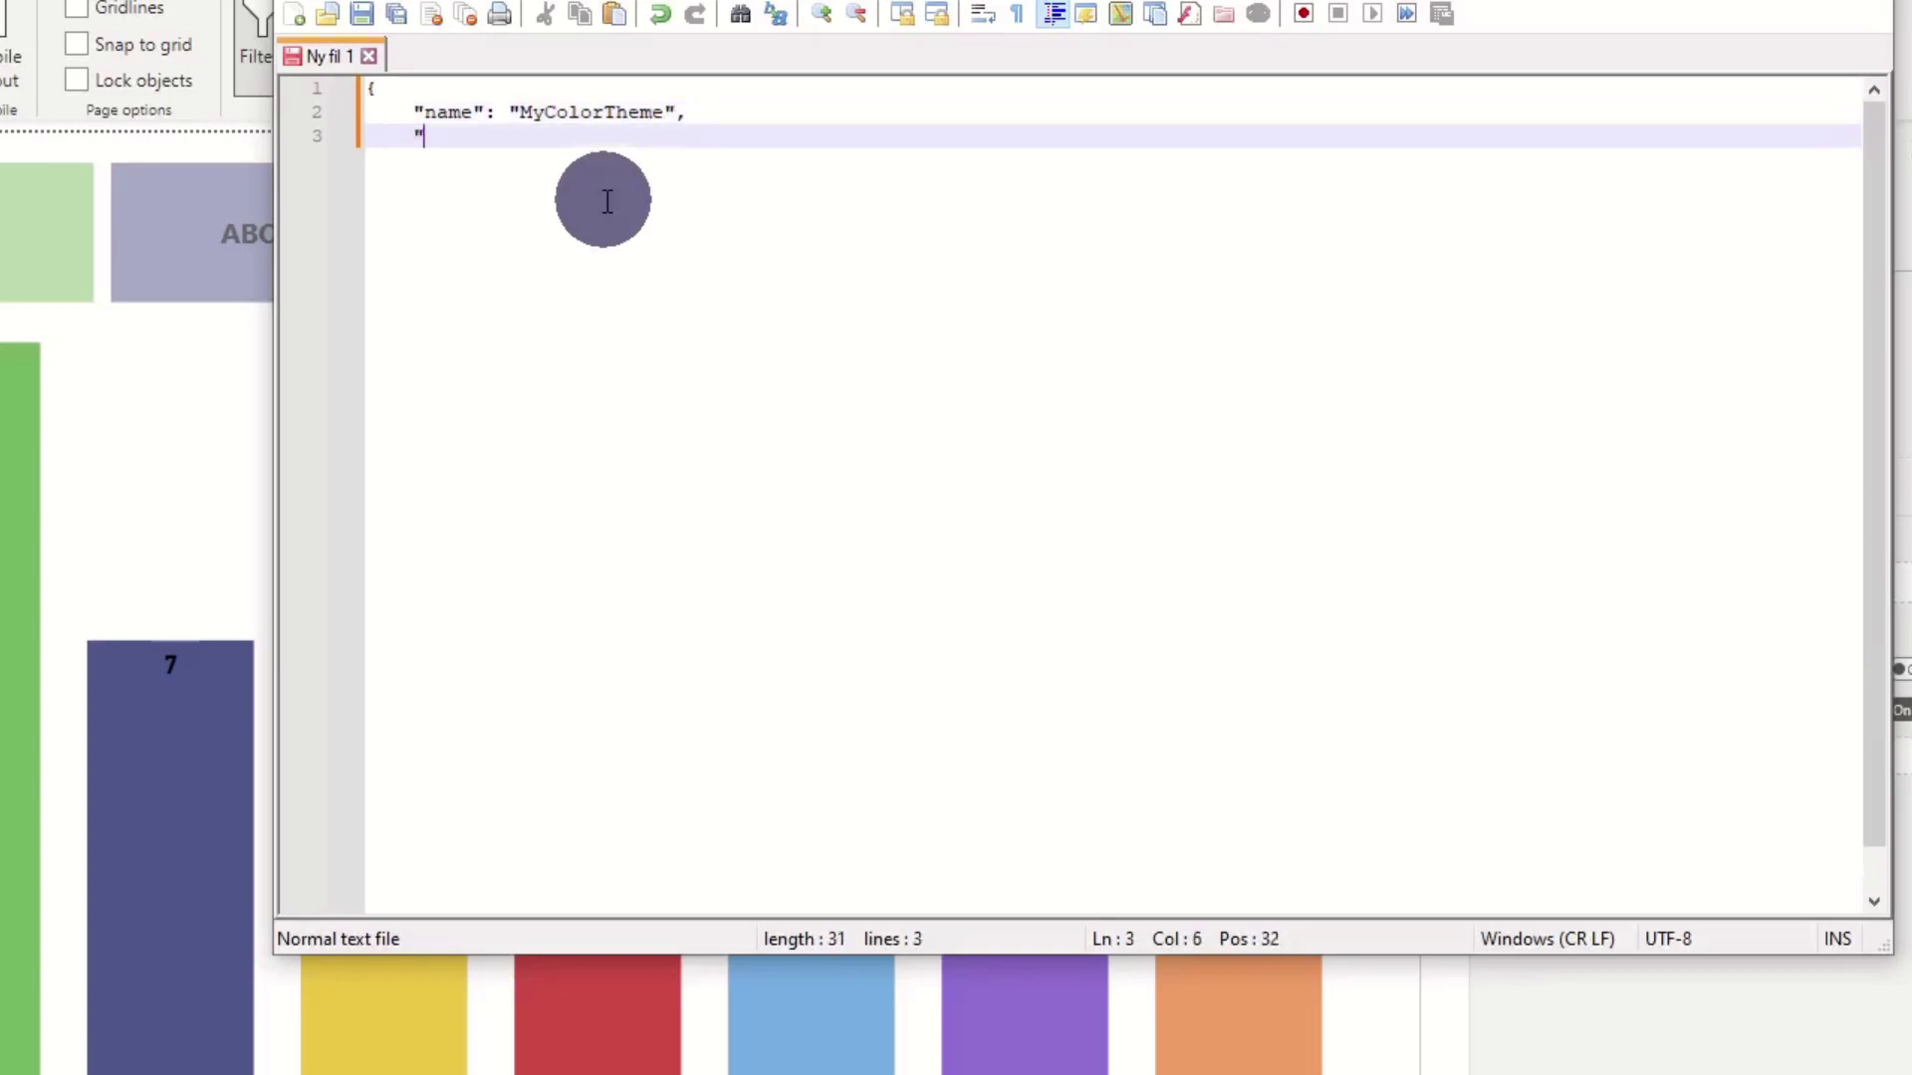
pyautogui.write('dataColors": [')
pyautogui.press('Return')
pyautogui.press('Tab')
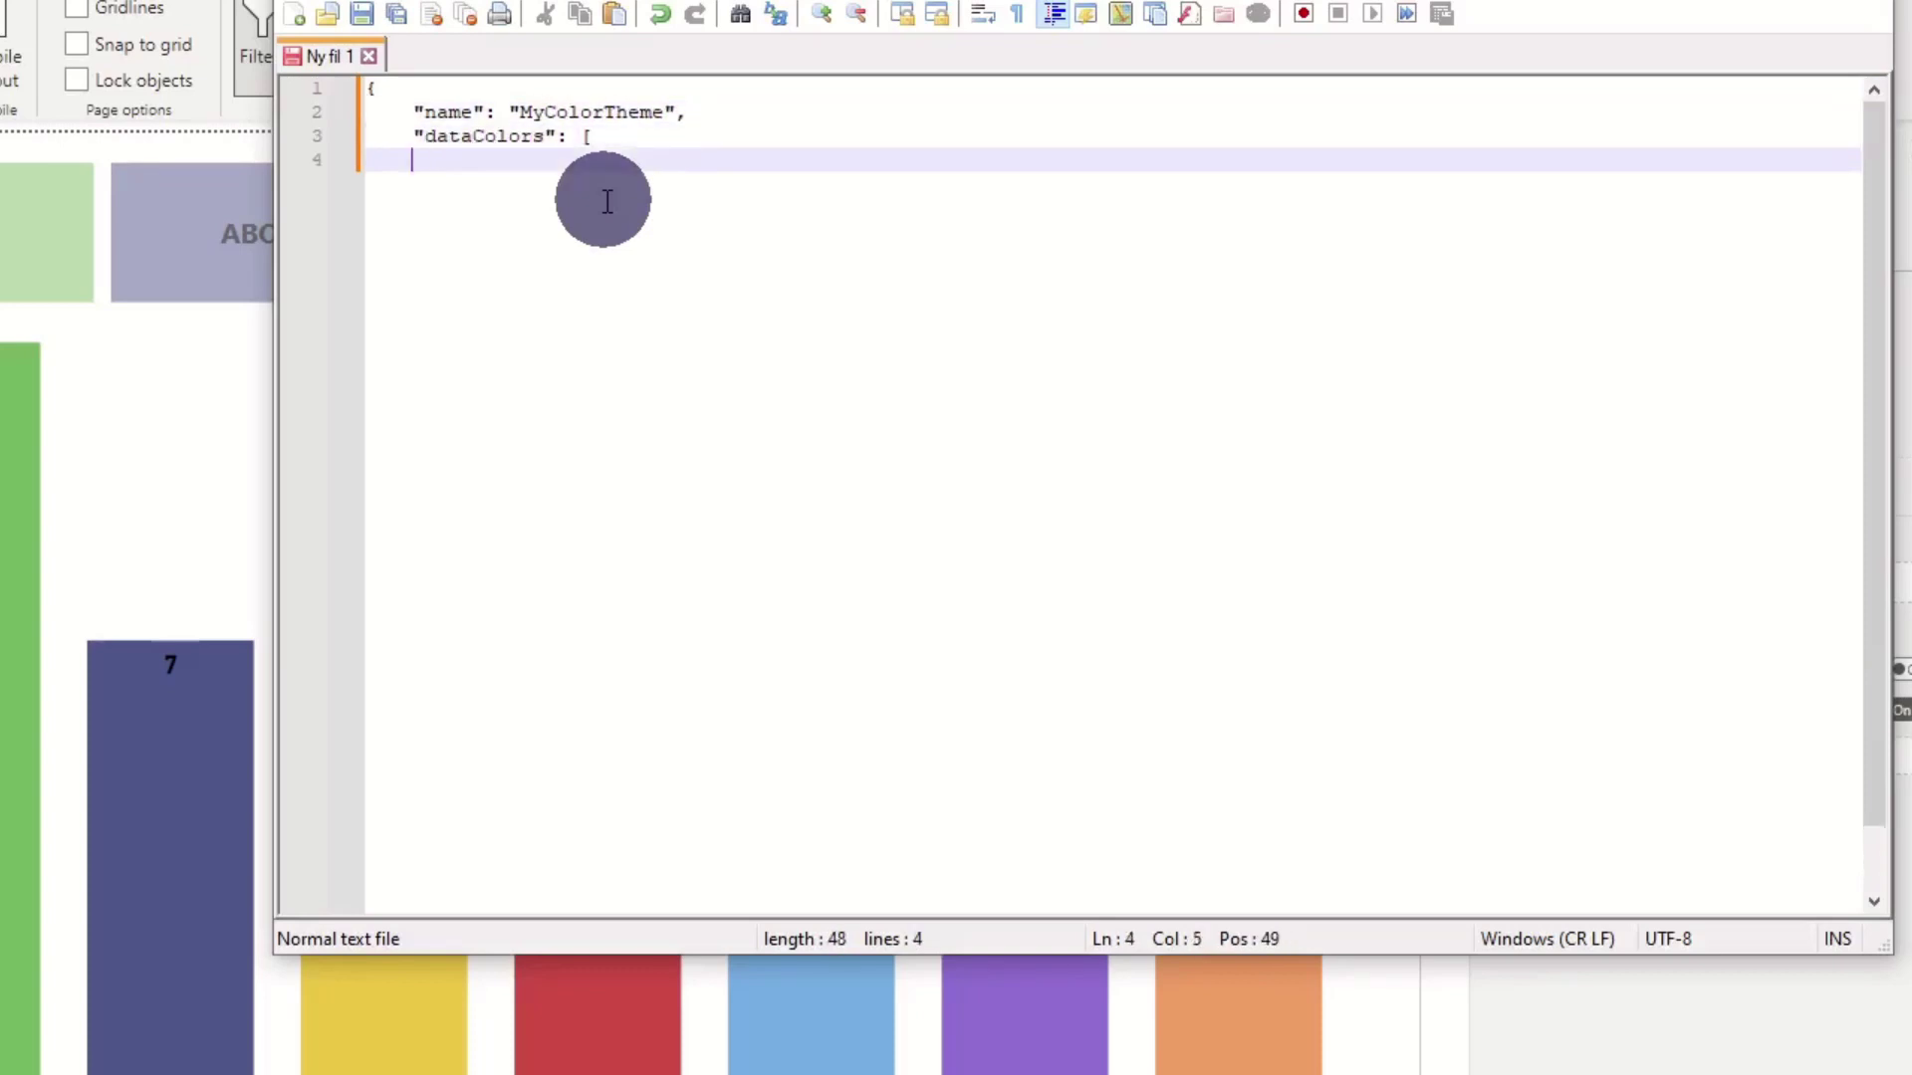
pyautogui.write('"#0')
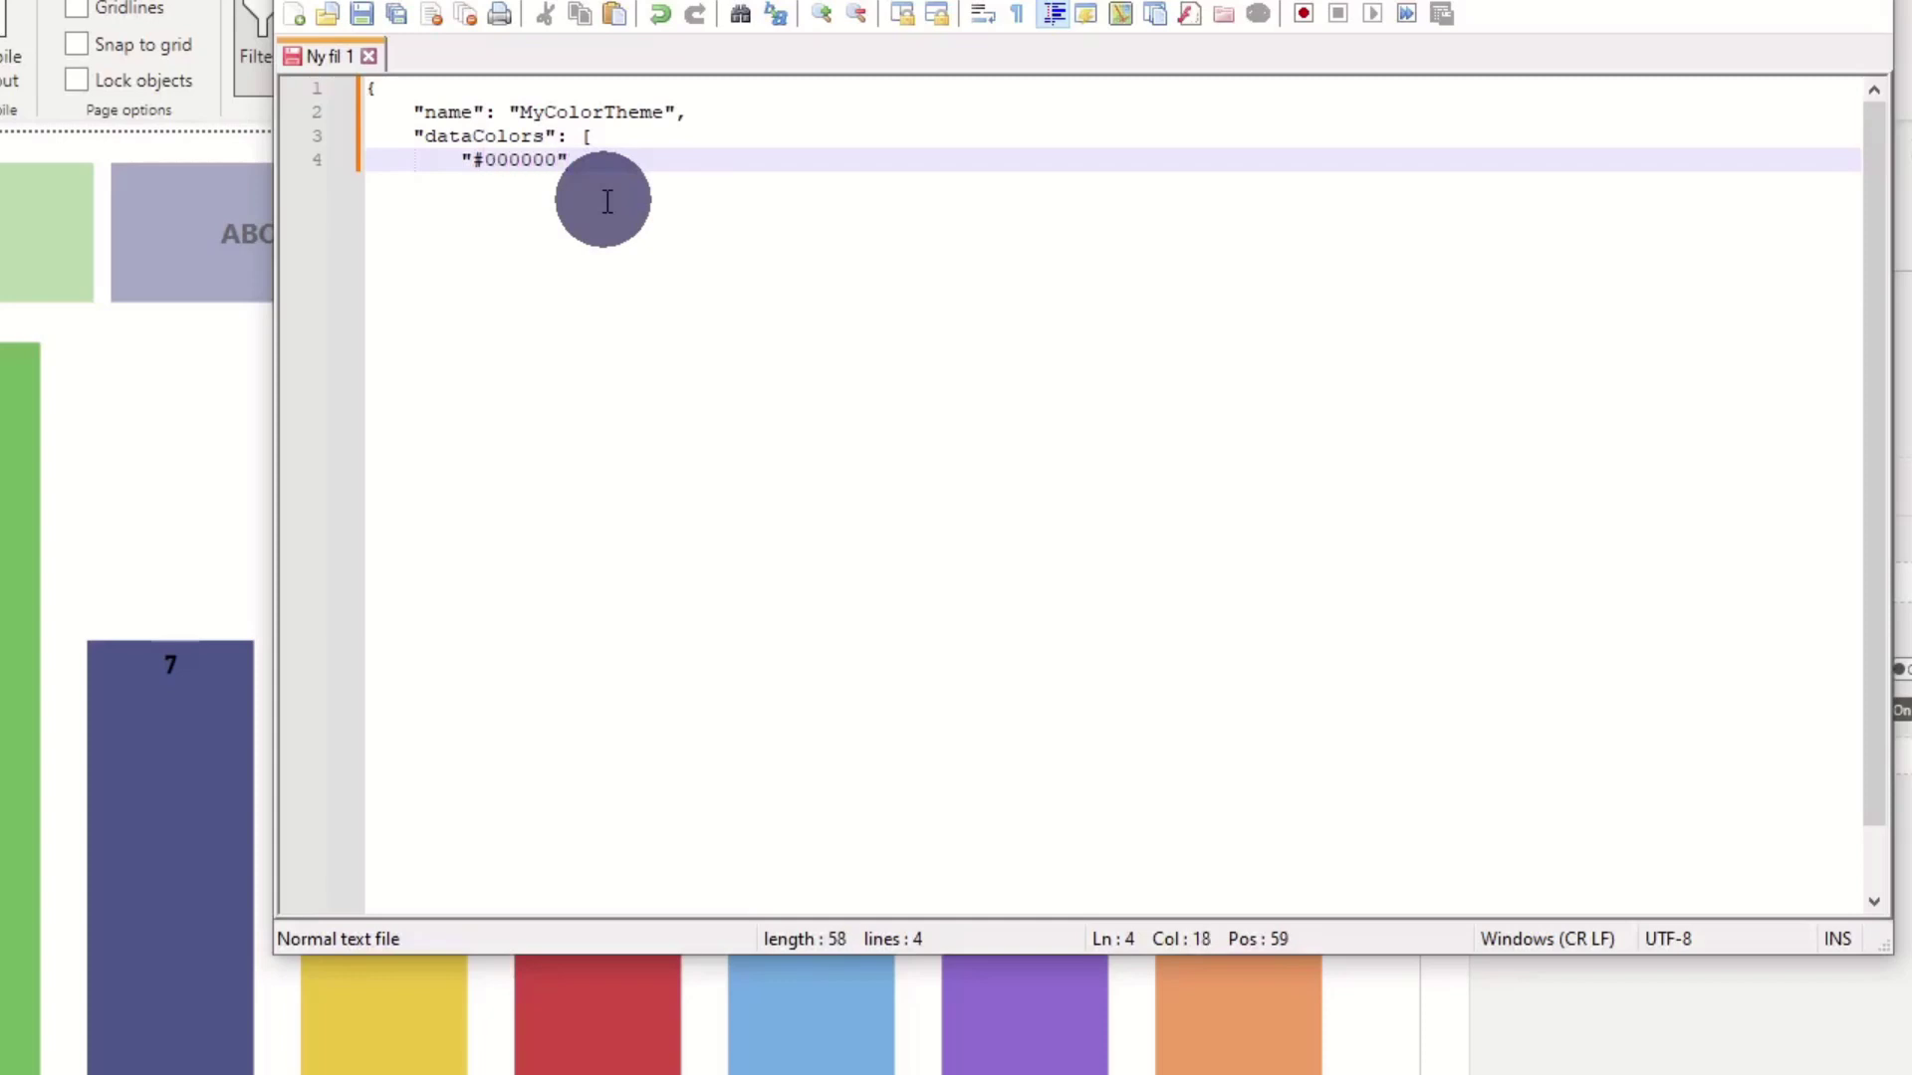
pyautogui.write('00000"')
pyautogui.press('Return')
pyautogui.write('],')
# Add background #FFFFFF and foreground #000000 entries, then unindent for the closing brace
pyautogui.press('Return')
pyautogui.write('"')
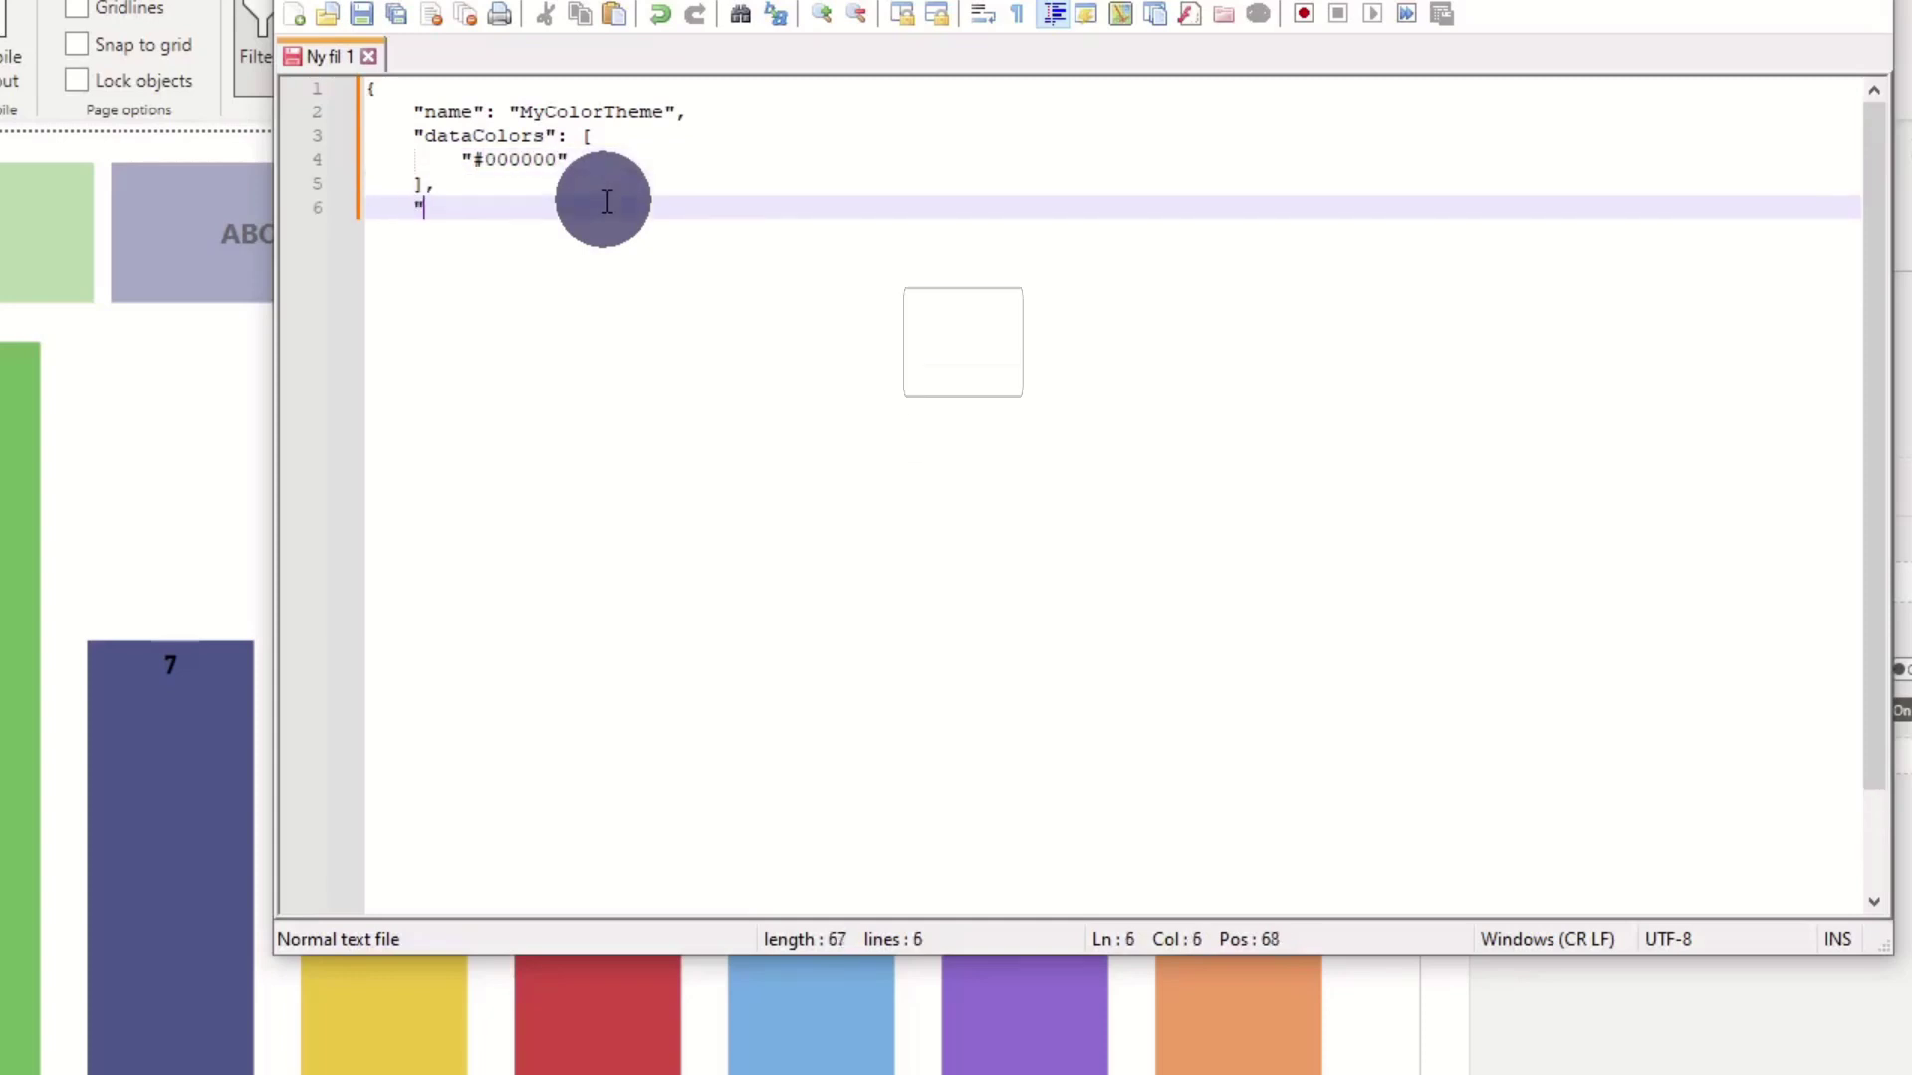
pyautogui.write('background": "#FFFFFF",')
pyautogui.press('Return')
pyautogui.write('"for')
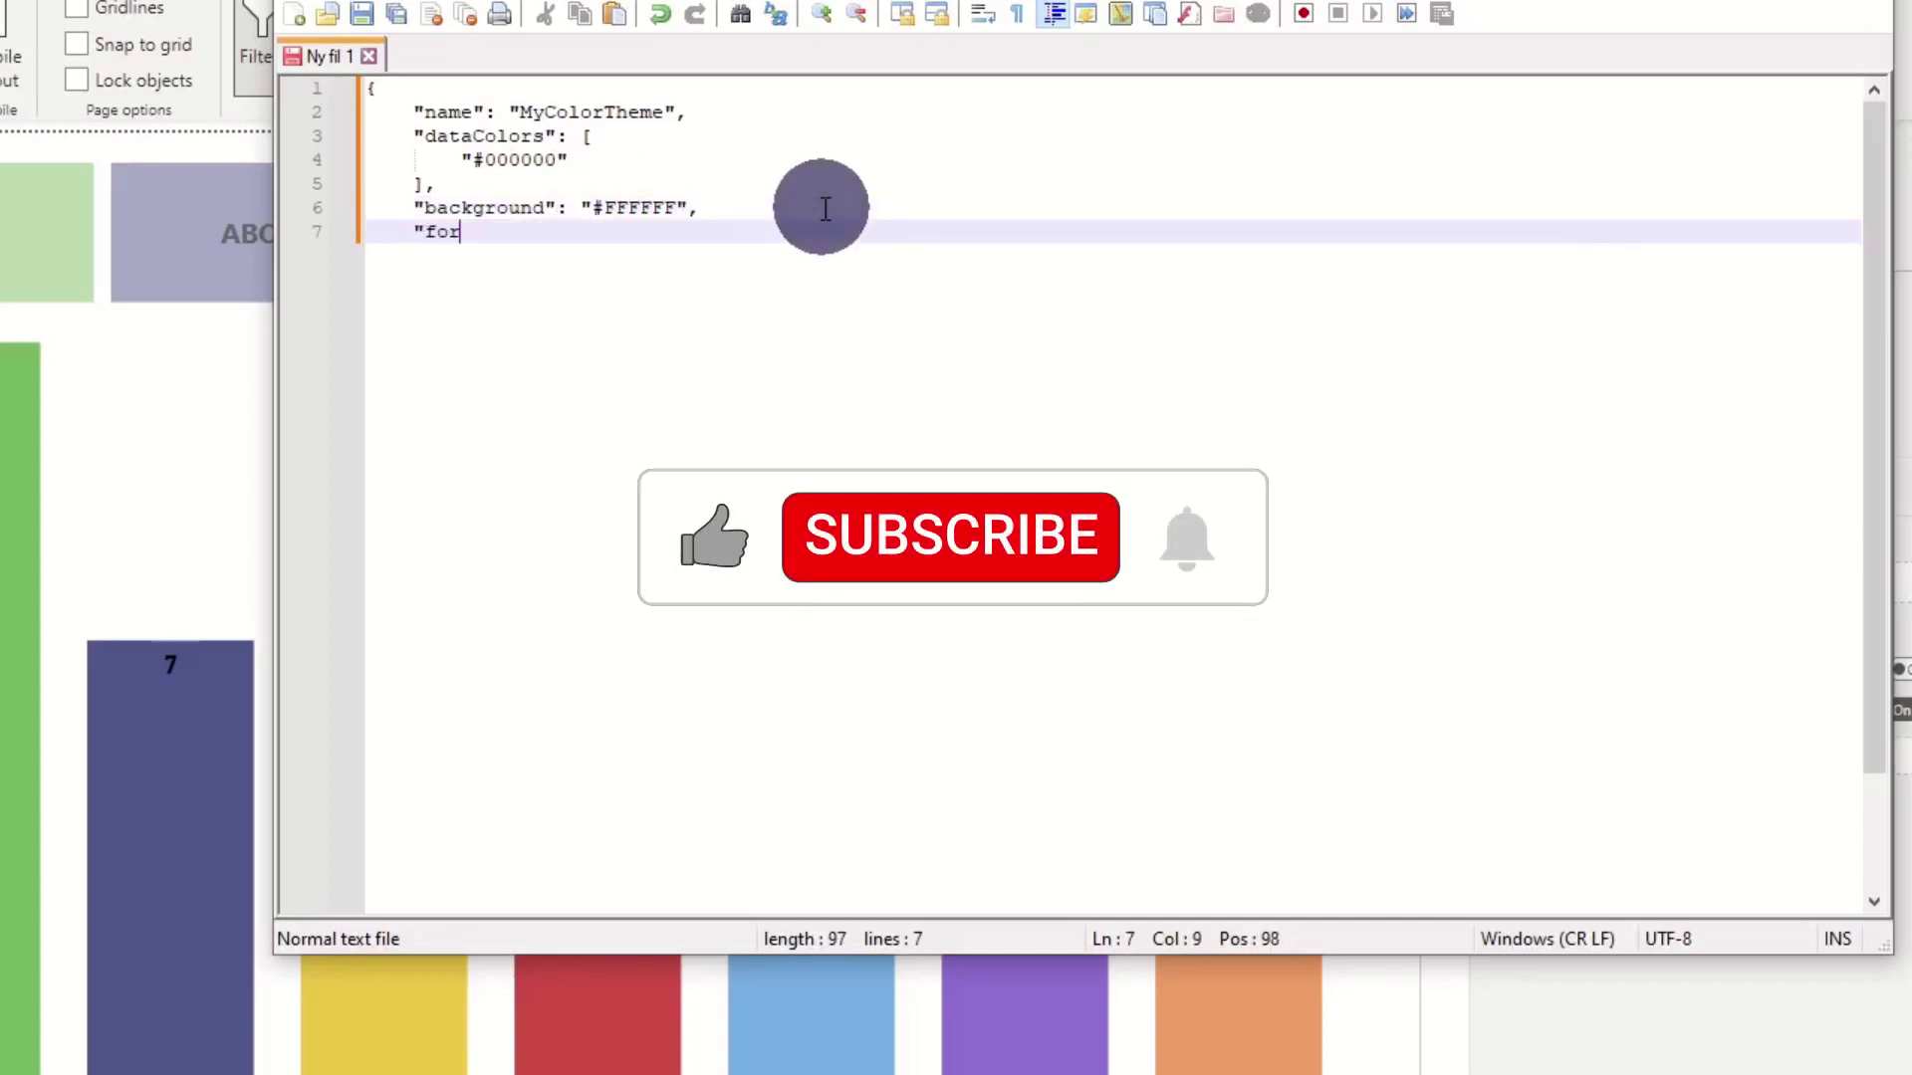
pyautogui.write('eground": "#000000')
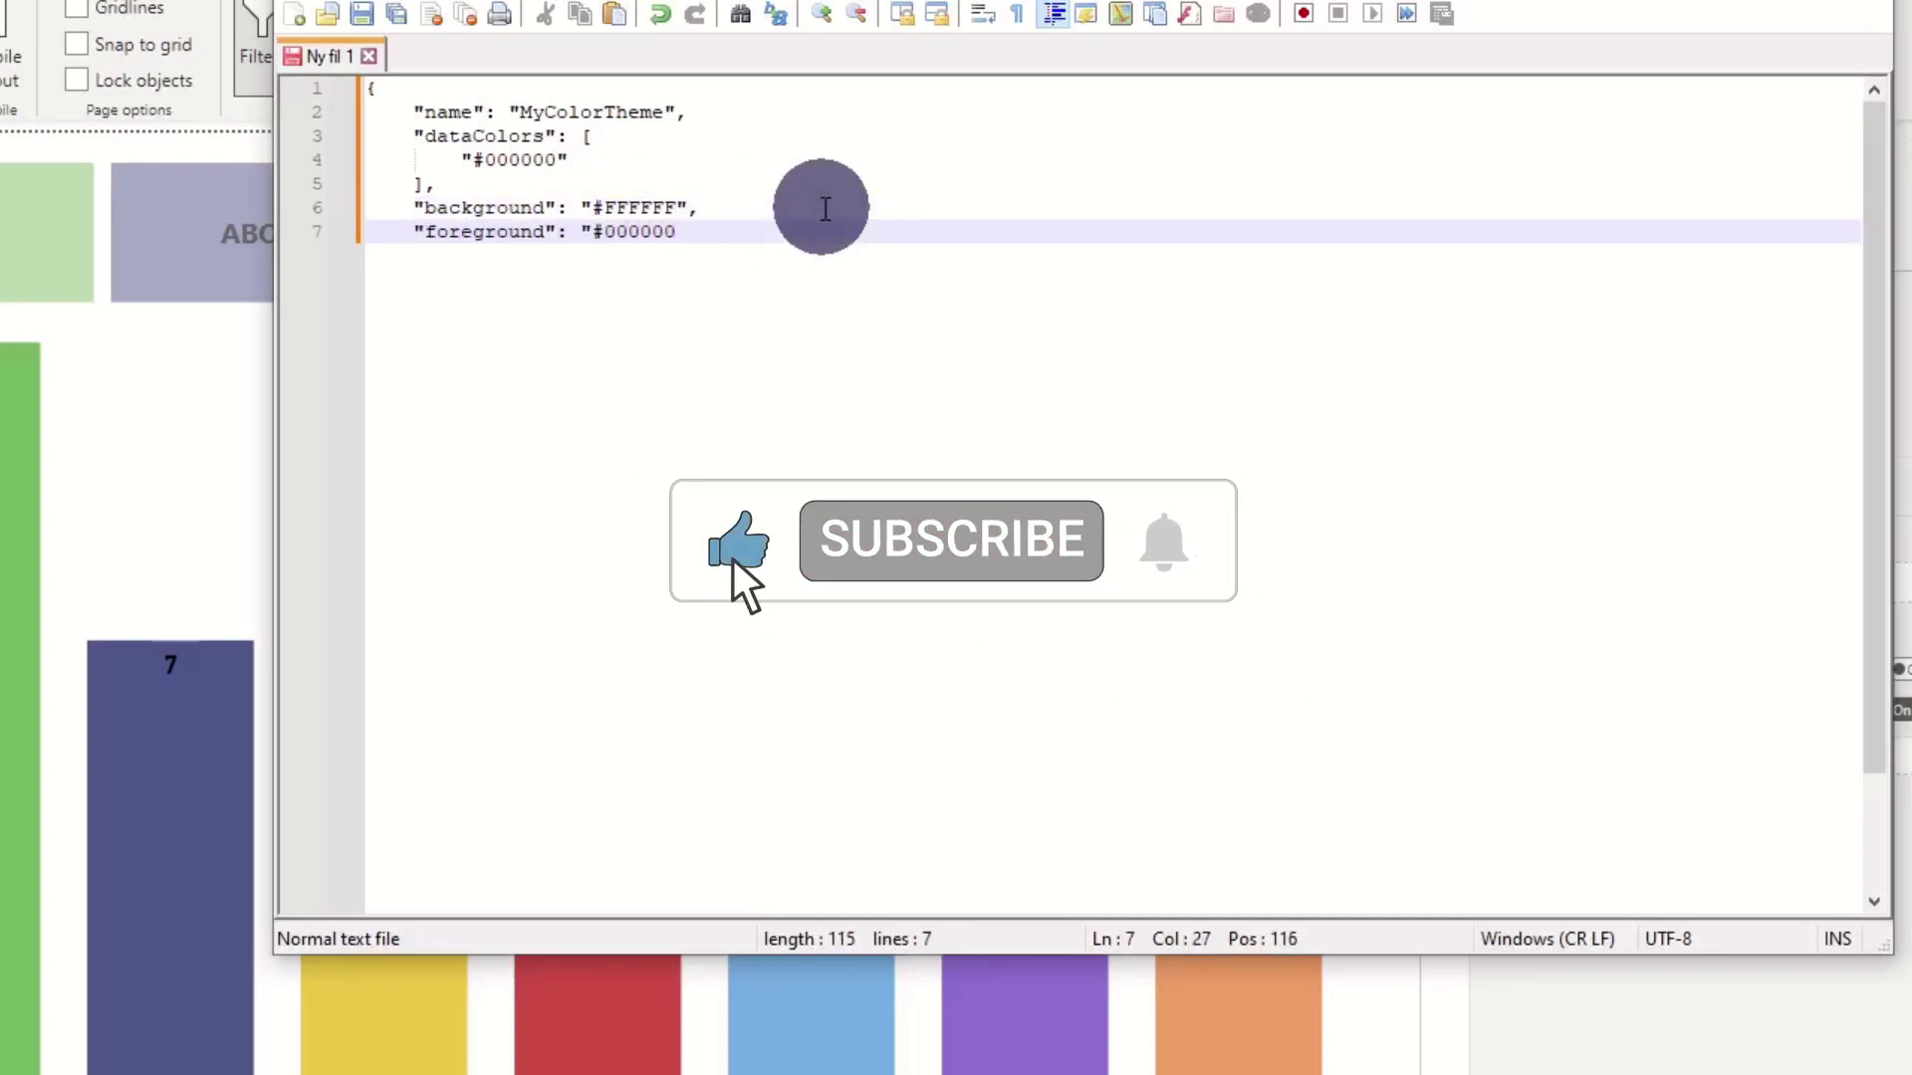
pyautogui.write('"')
pyautogui.press('Return')
pyautogui.press('BackSpace')
# Close the theme object and save it to the Desktop as DDD_Theme.json with the JSON file type
pyautogui.write('}')
pyautogui.hotkey('ctrl', 's')
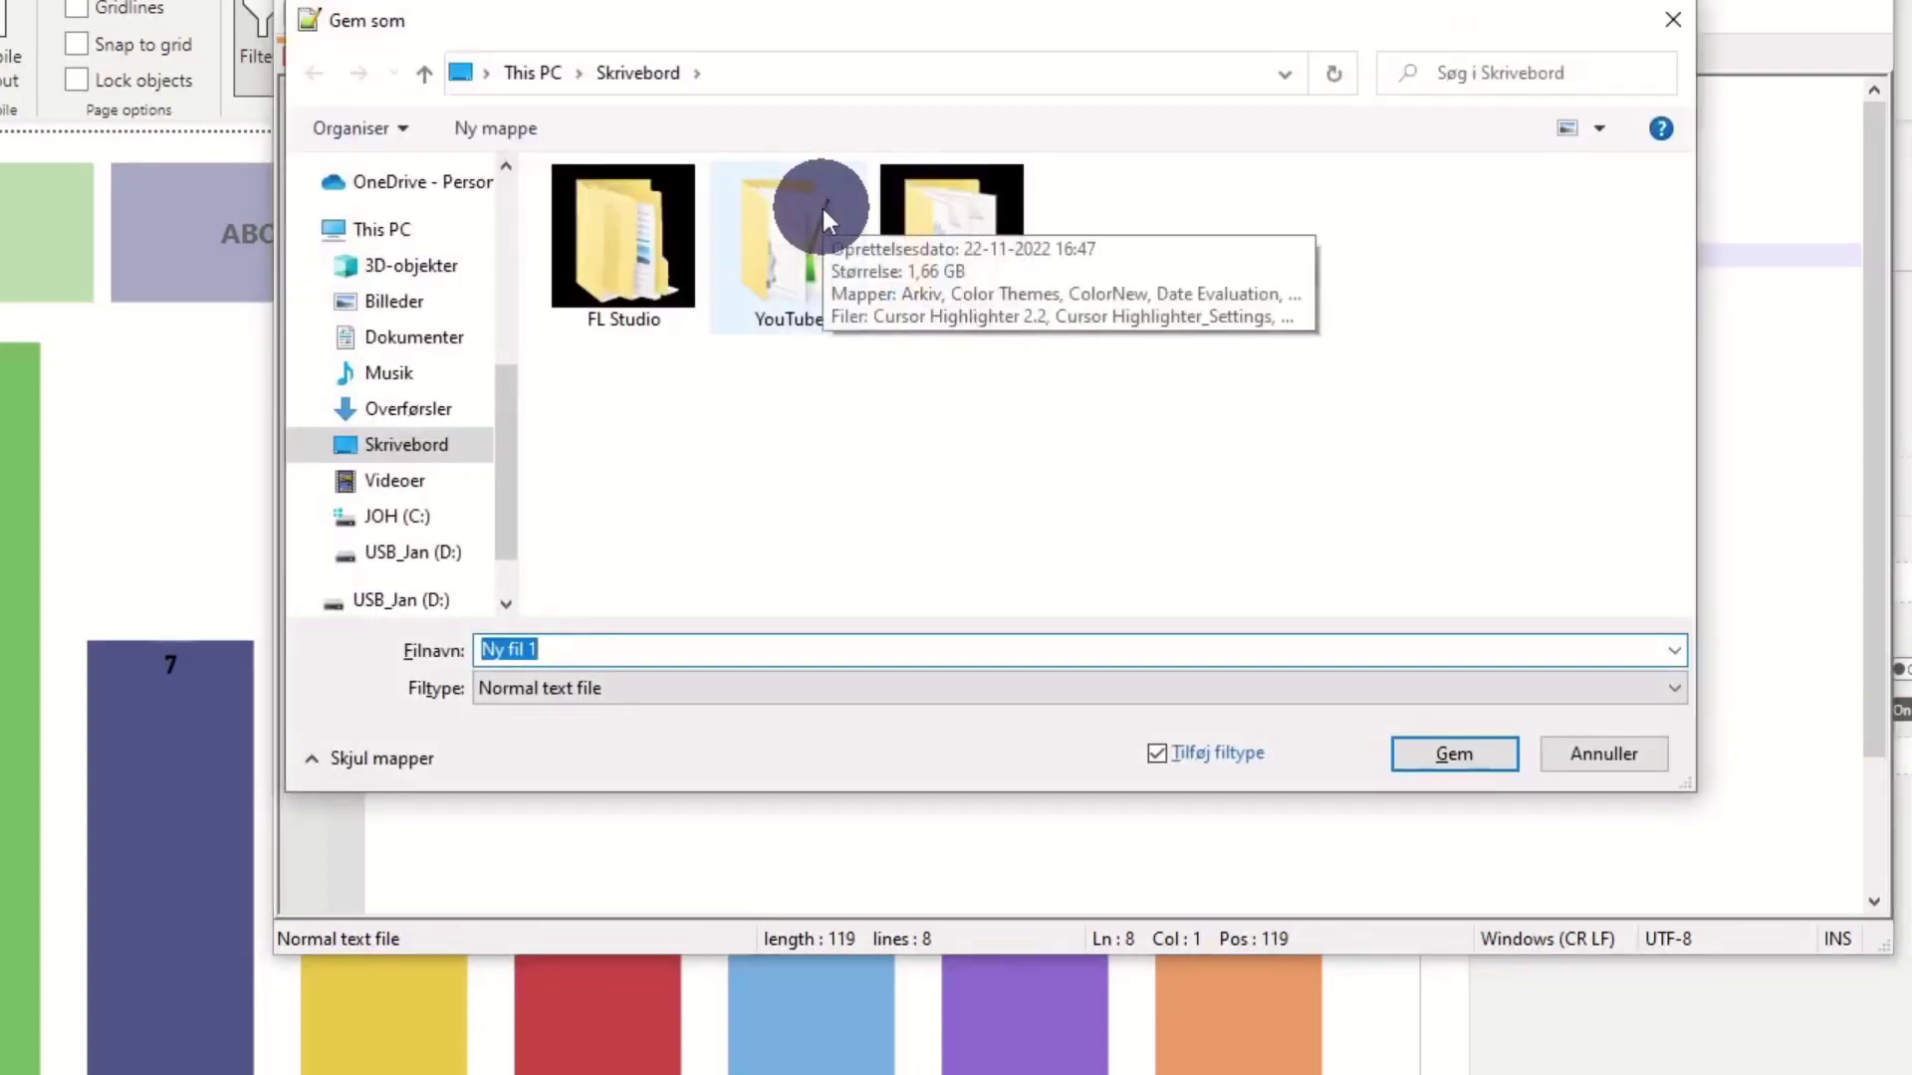
pyautogui.write('DDD_')
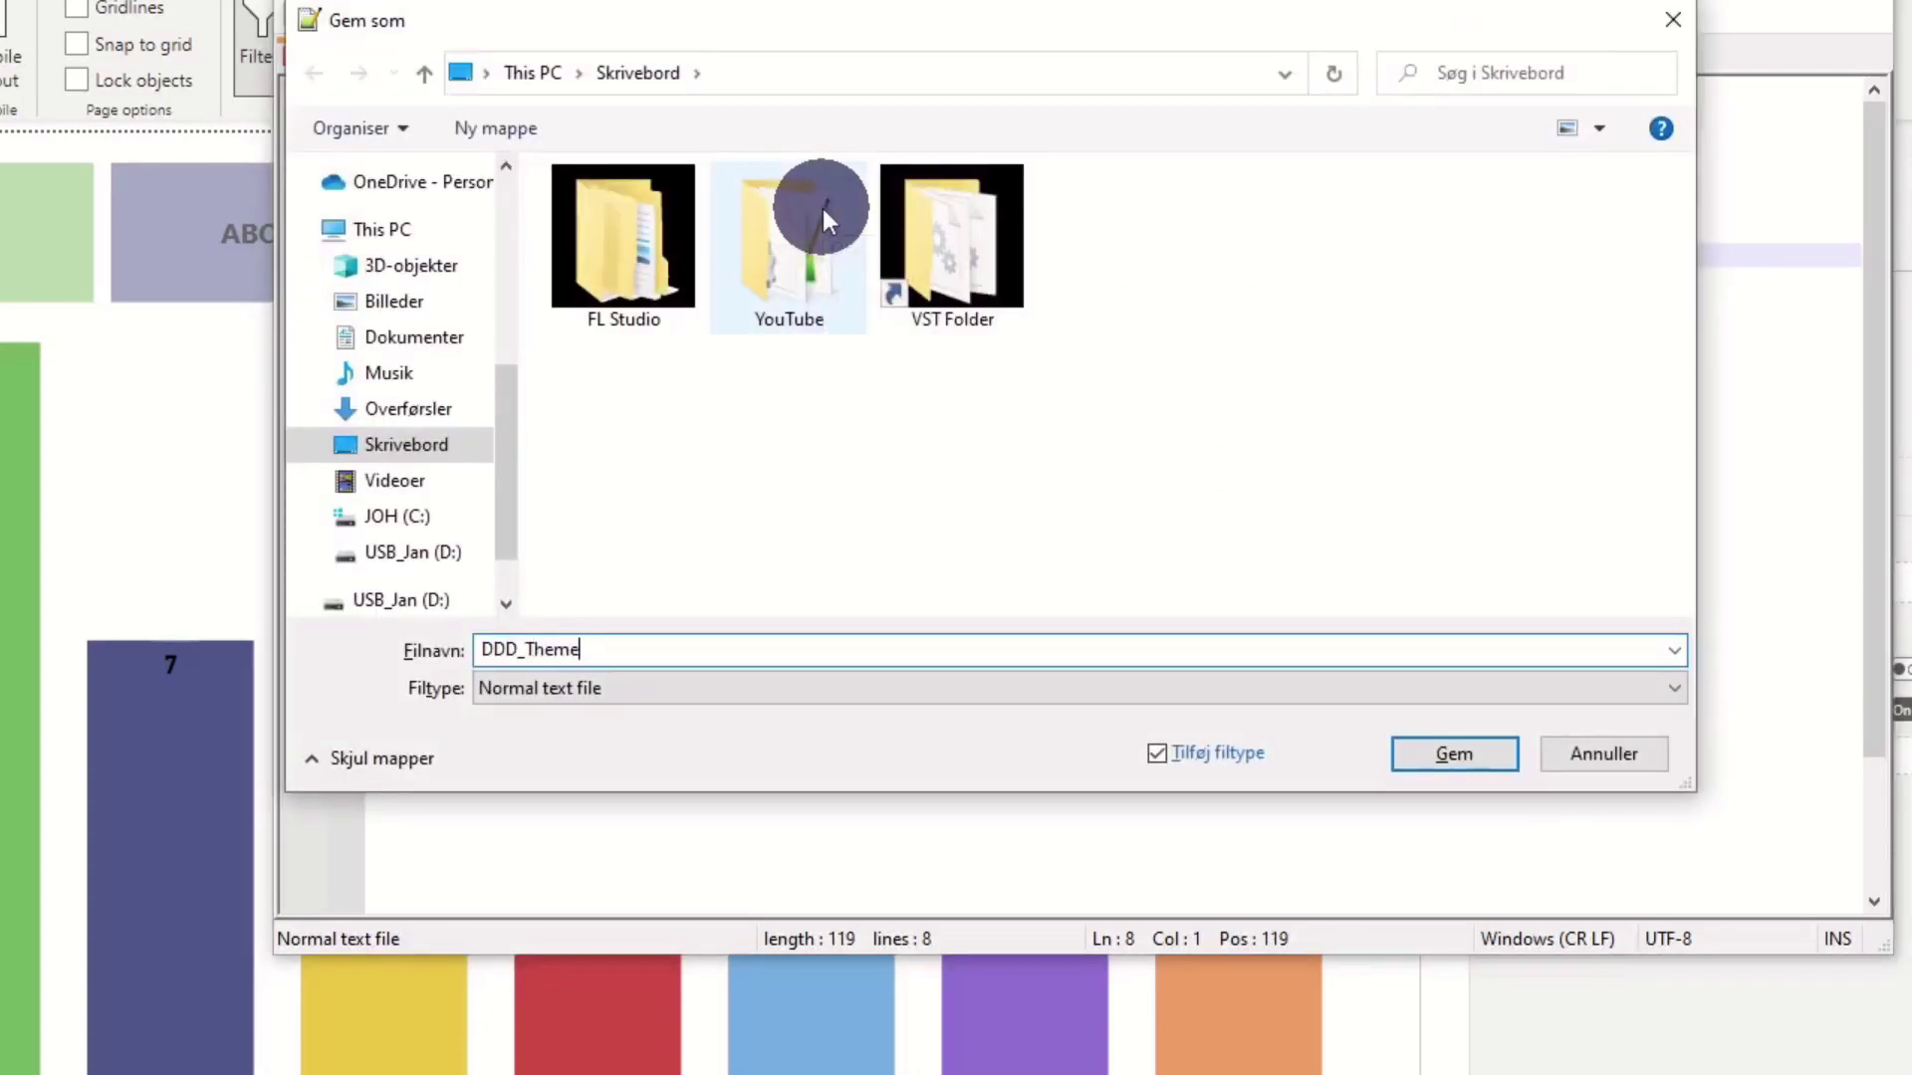
pyautogui.write('Theme')
pyautogui.click(701, 688)
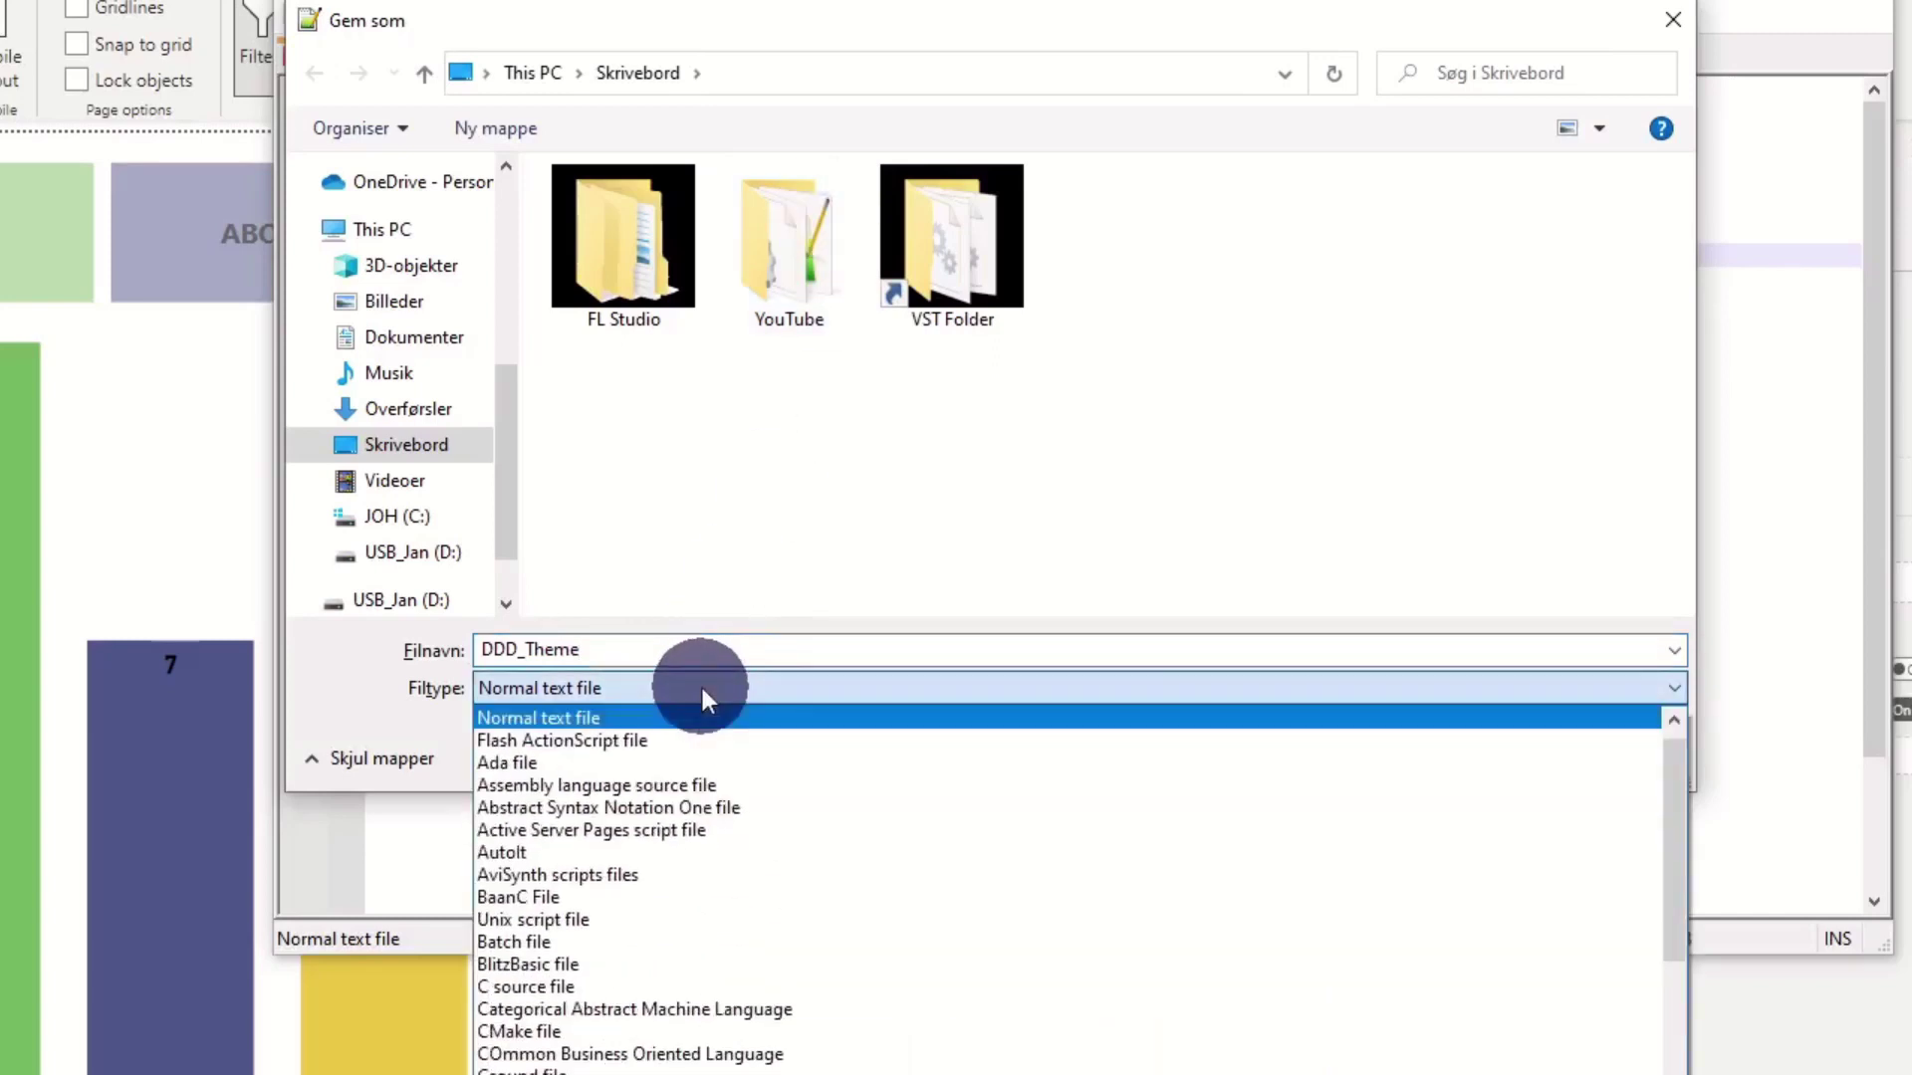
pyautogui.scroll(-3, 701, 689)
pyautogui.write('js')
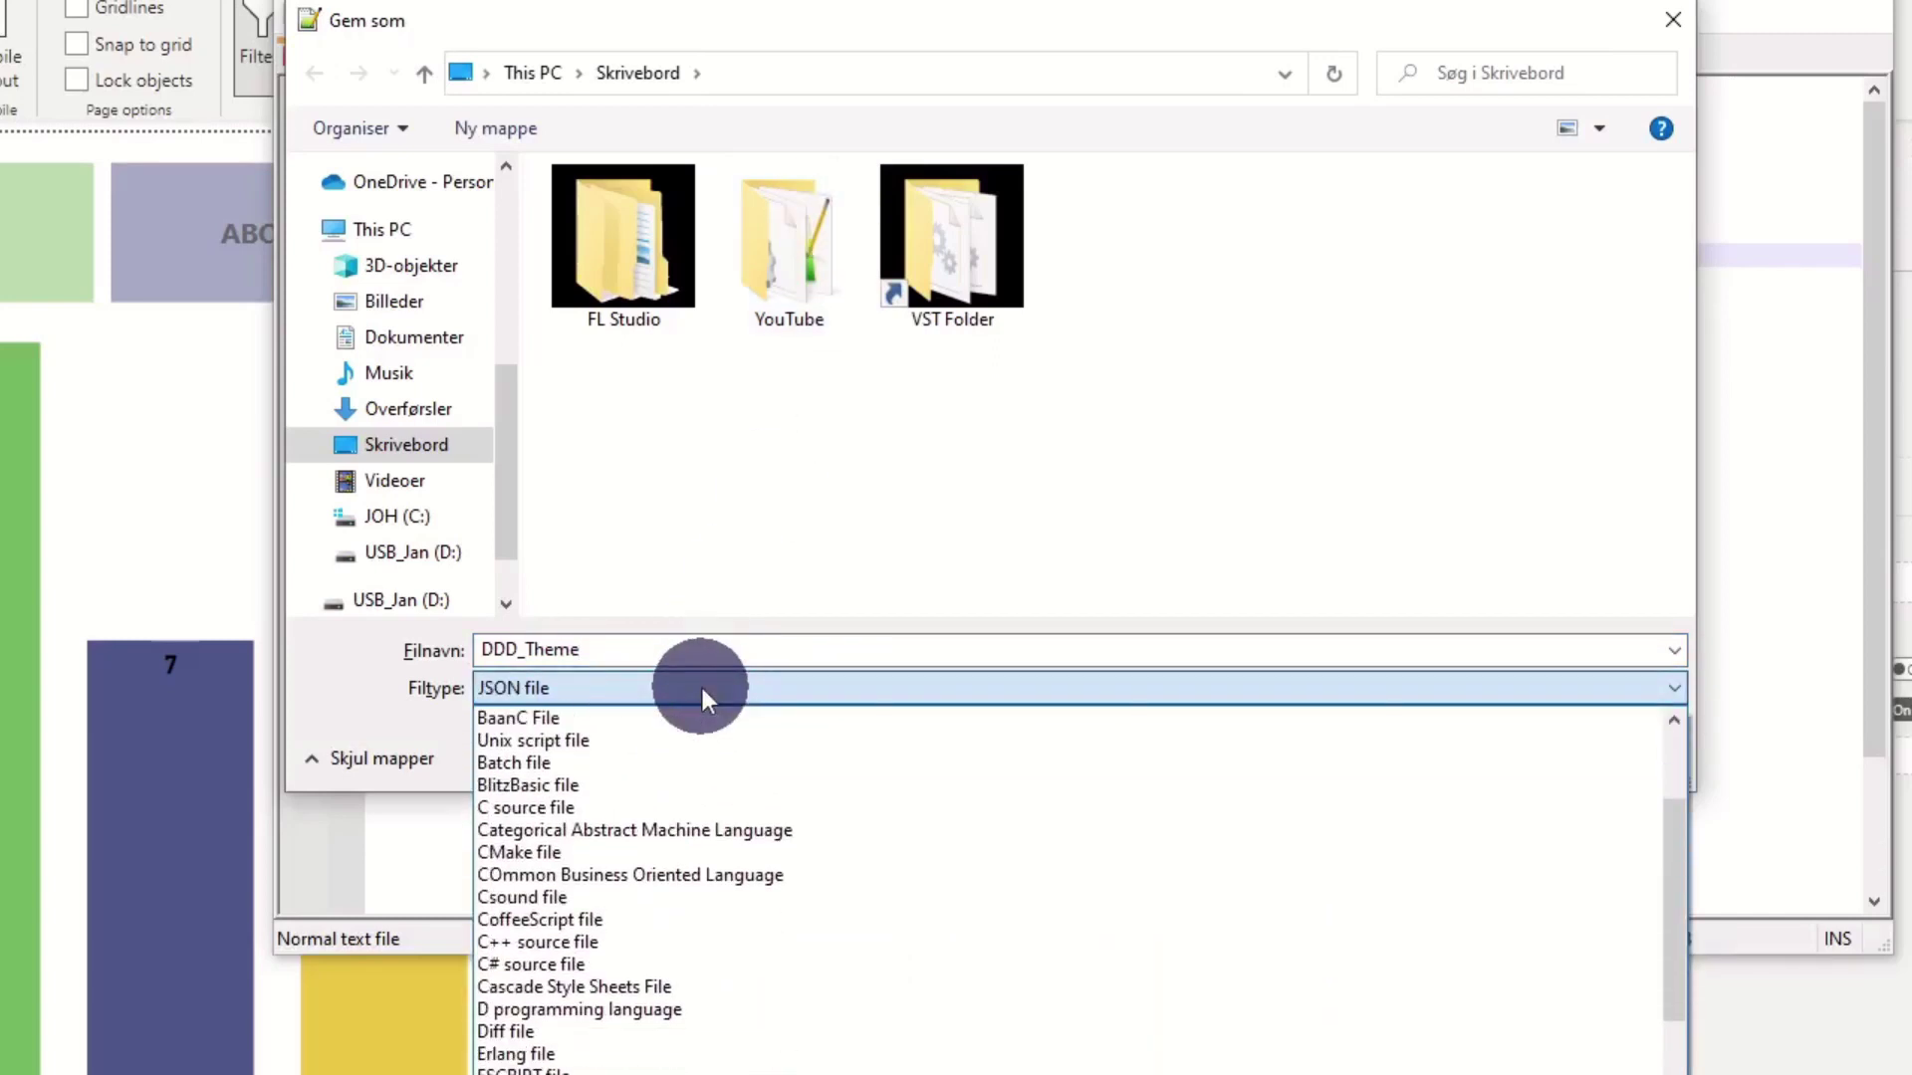
pyautogui.press('Return')
pyautogui.press('Return')
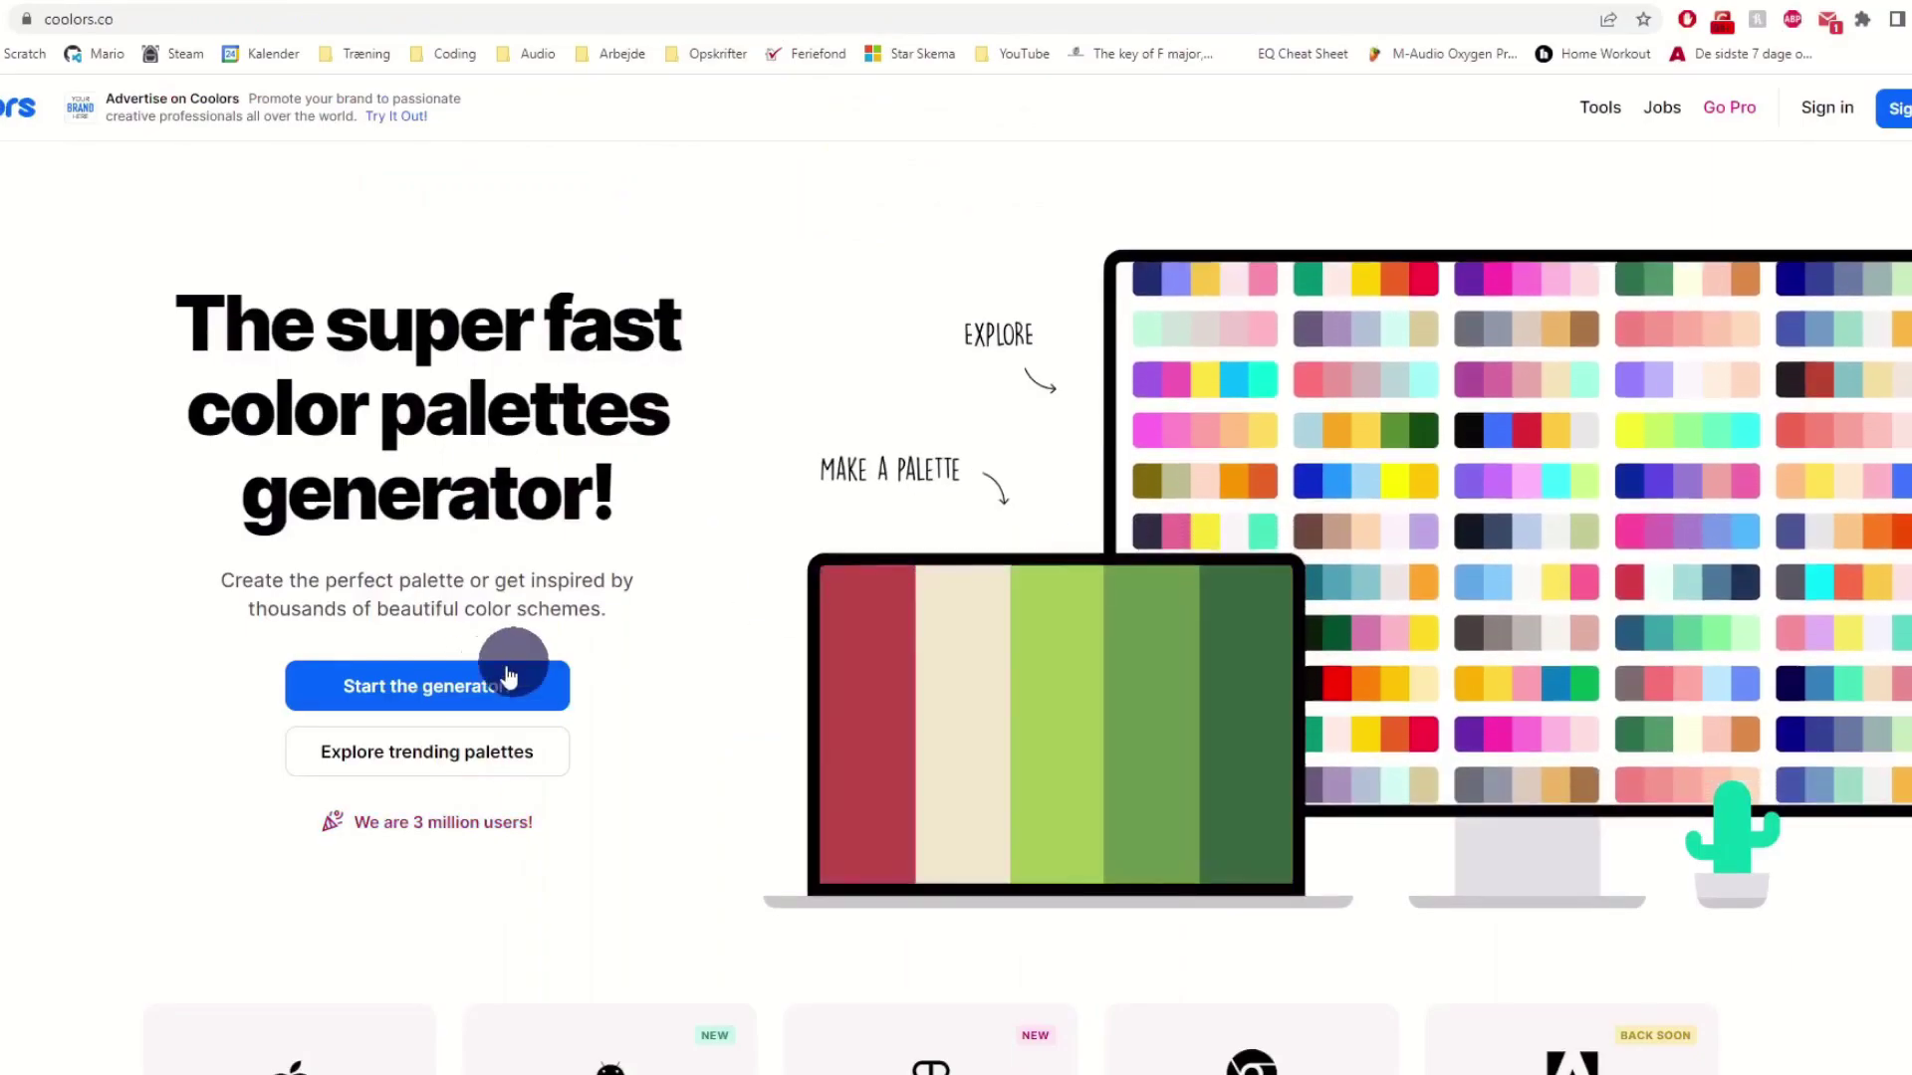
# Generate a Coolors palette starting with Ruby and add three more colours to reach eight
pyautogui.click(461, 687)
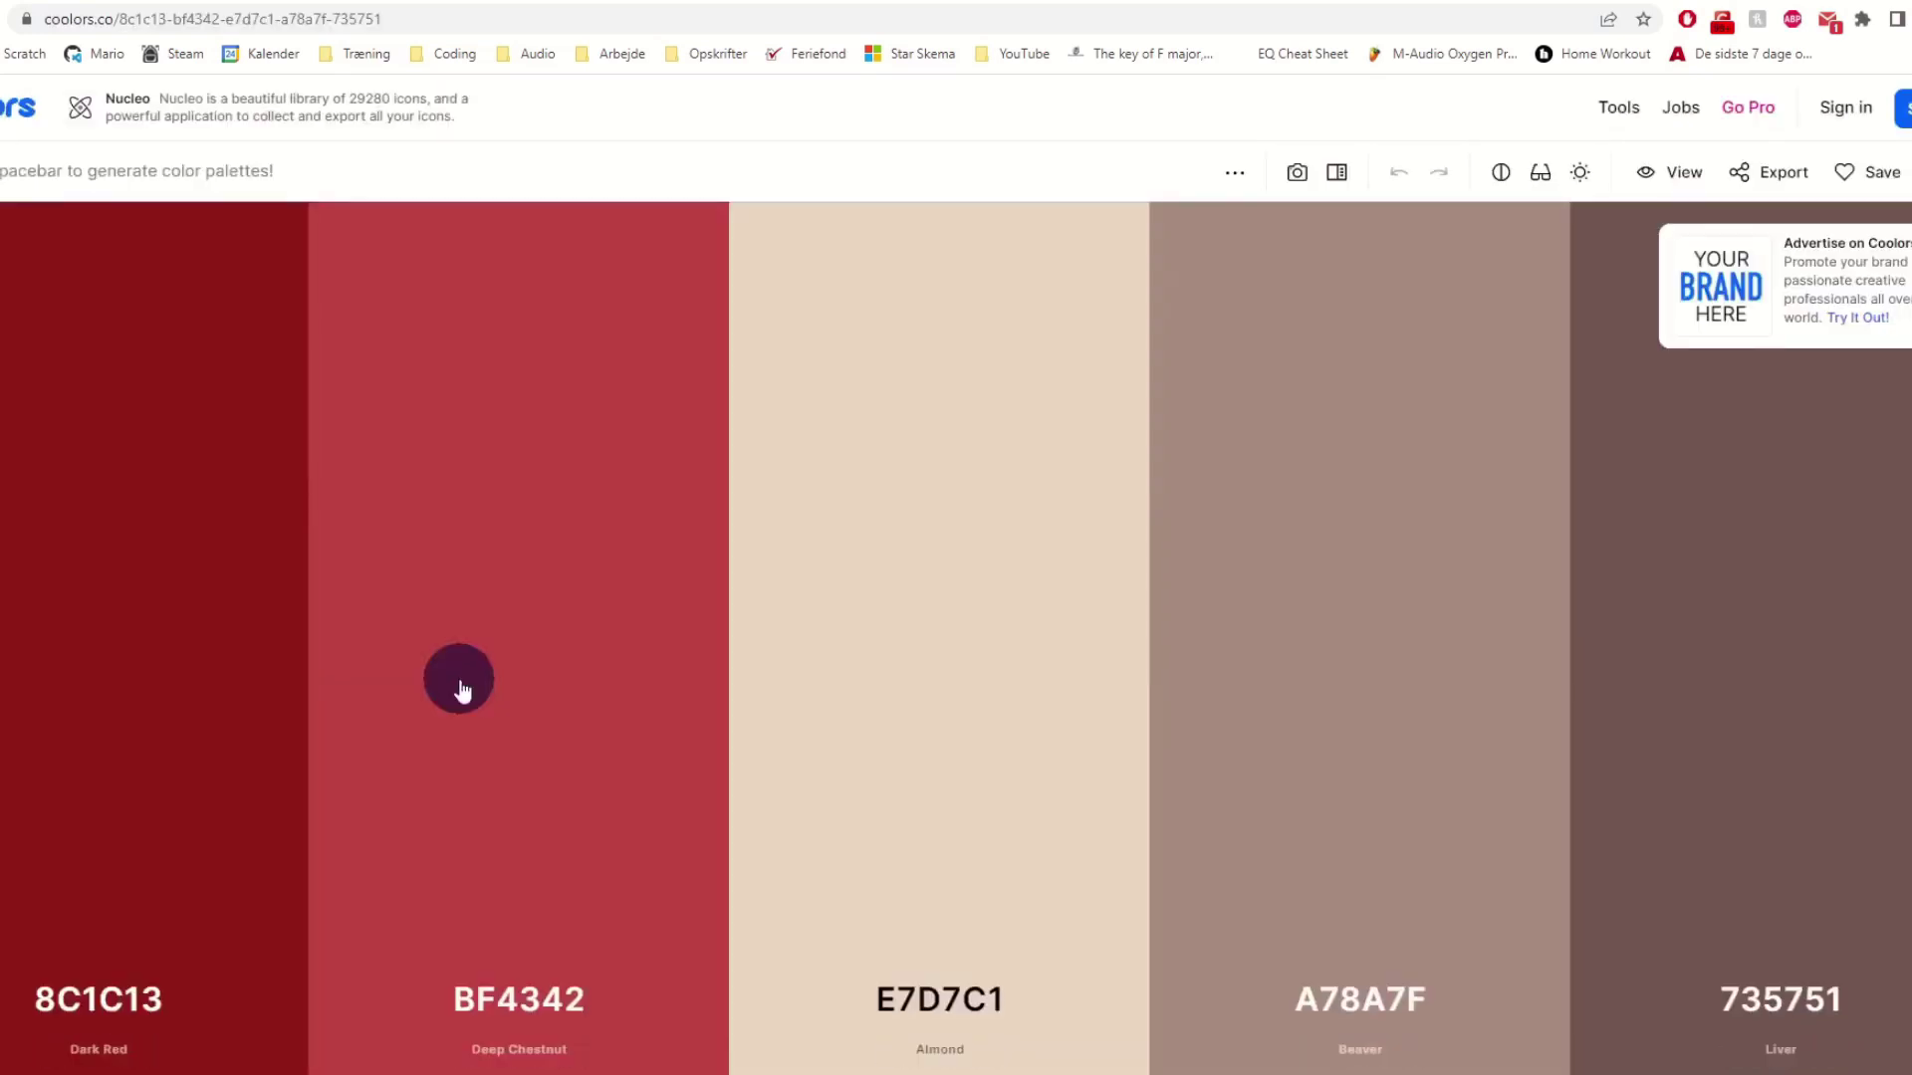
pyautogui.moveTo(1322, 647)
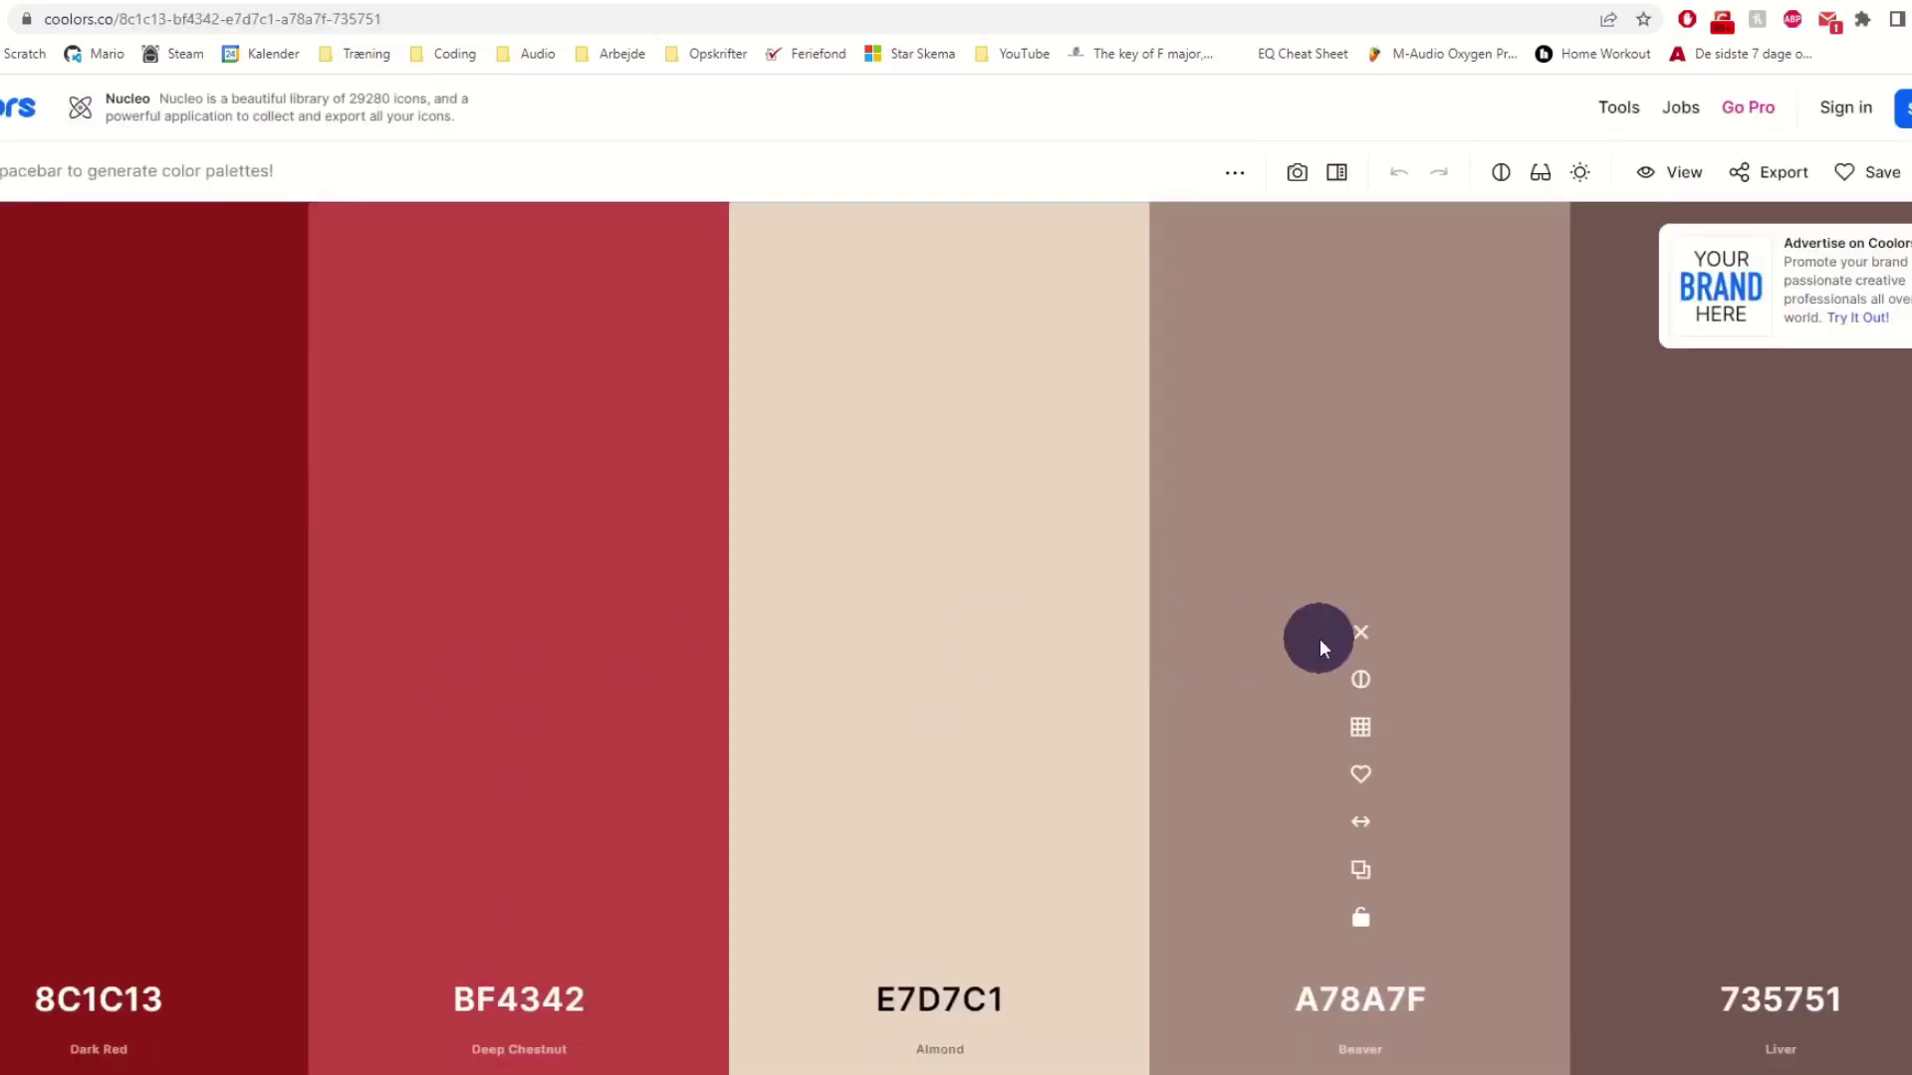
pyautogui.press('space')
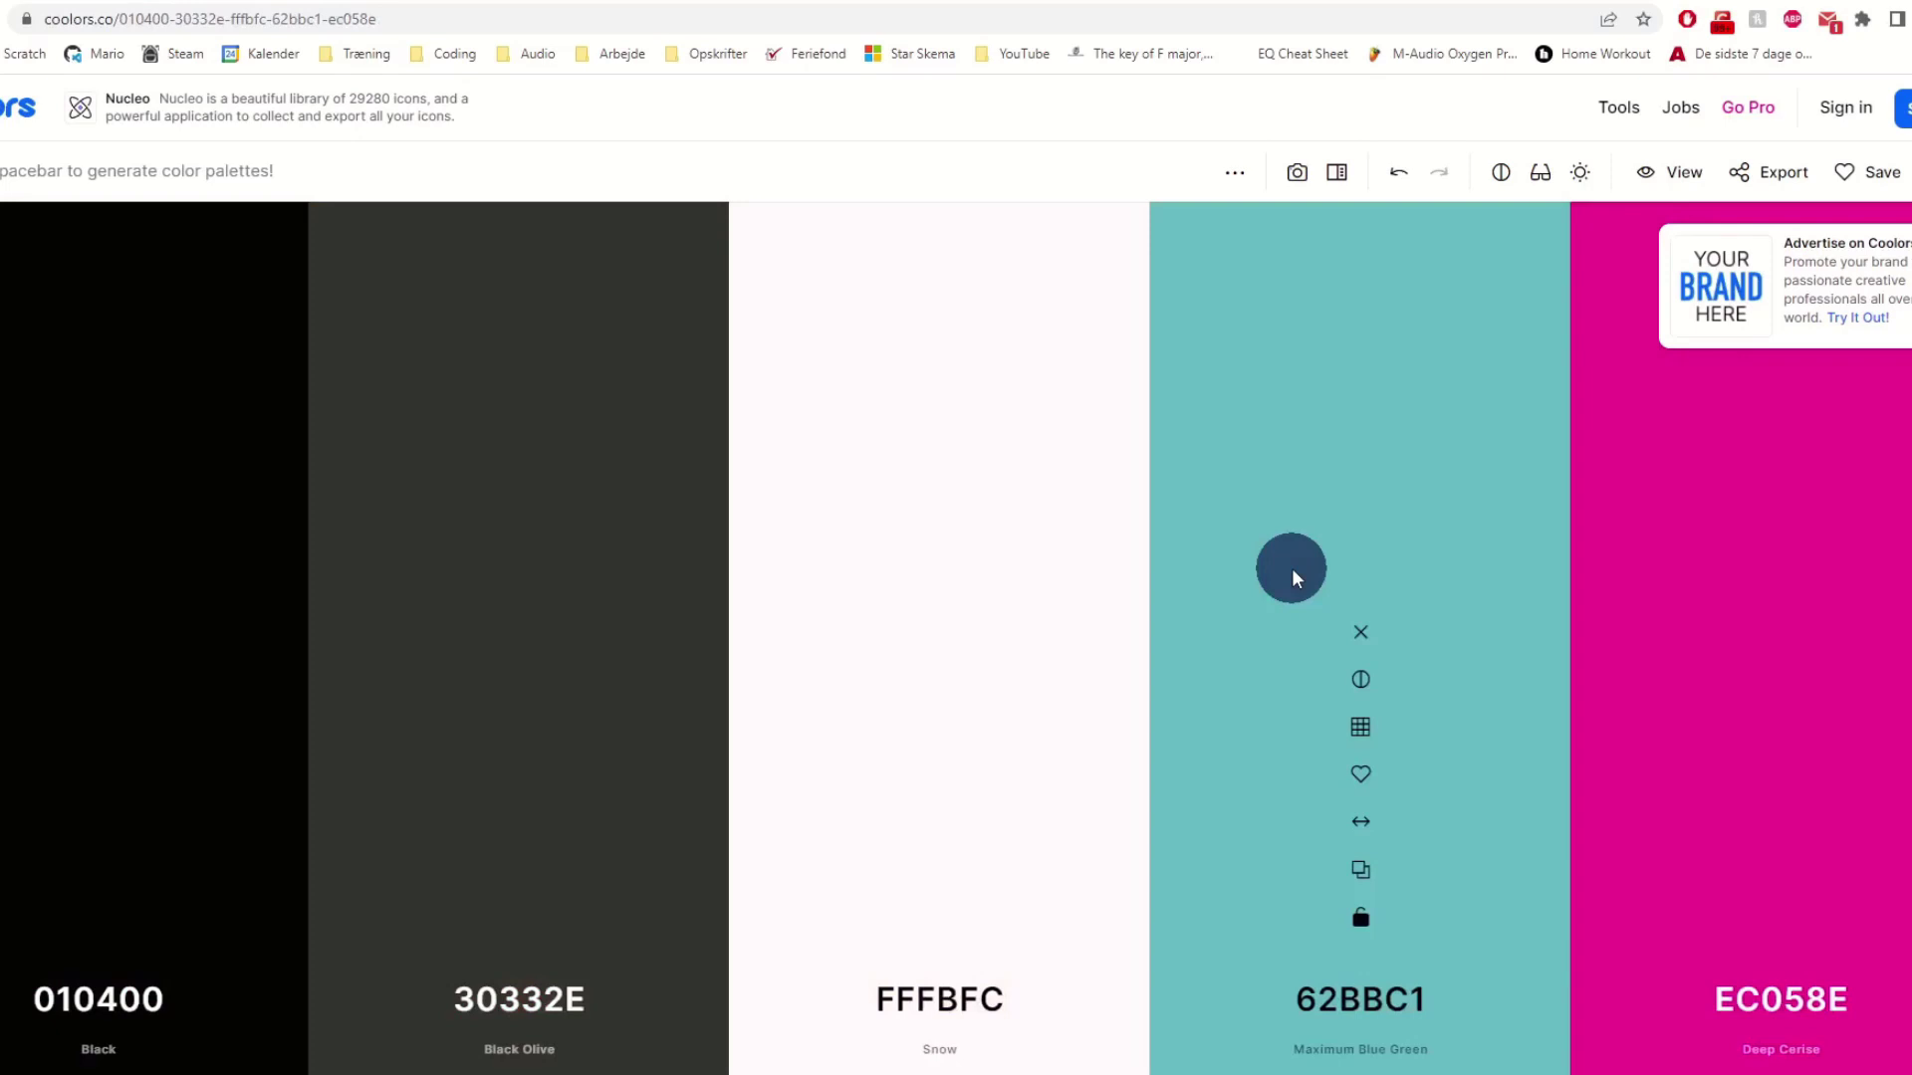
pyautogui.press('space')
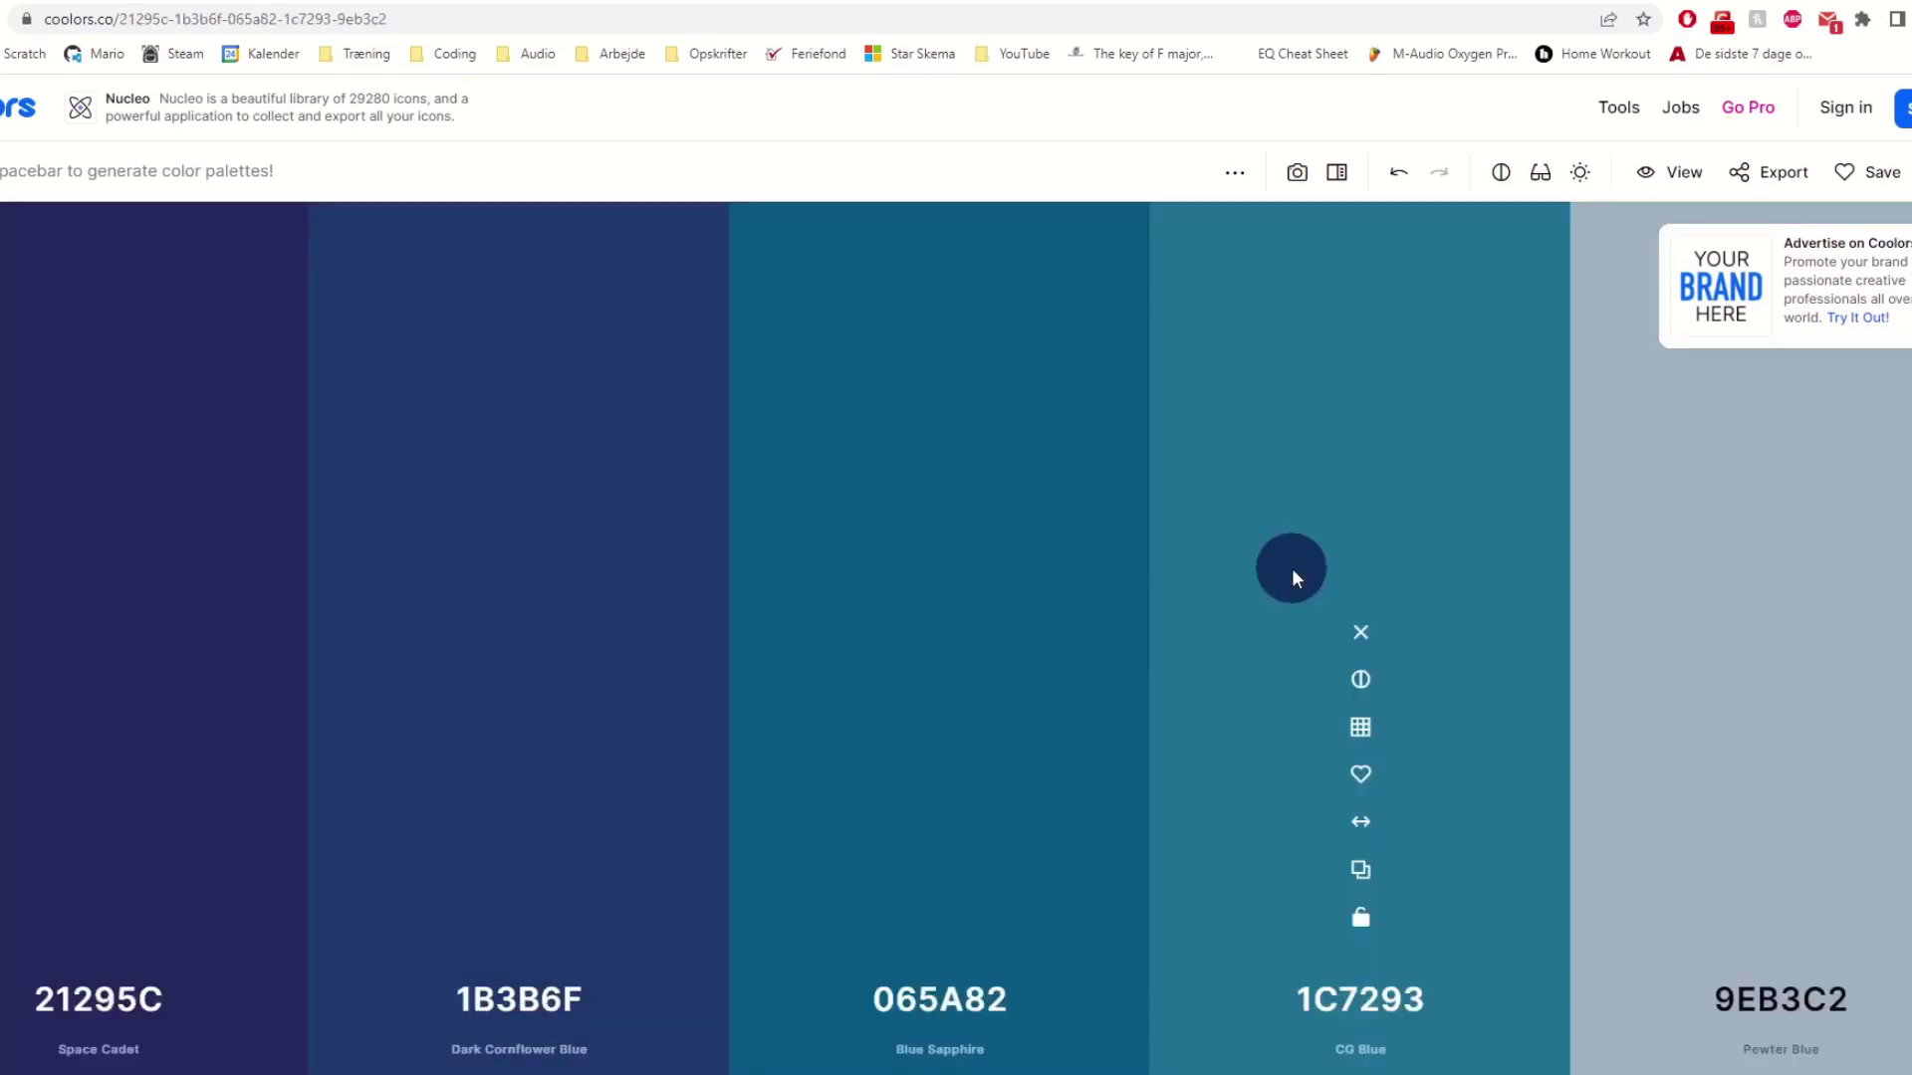
pyautogui.press('space')
pyautogui.press('space')
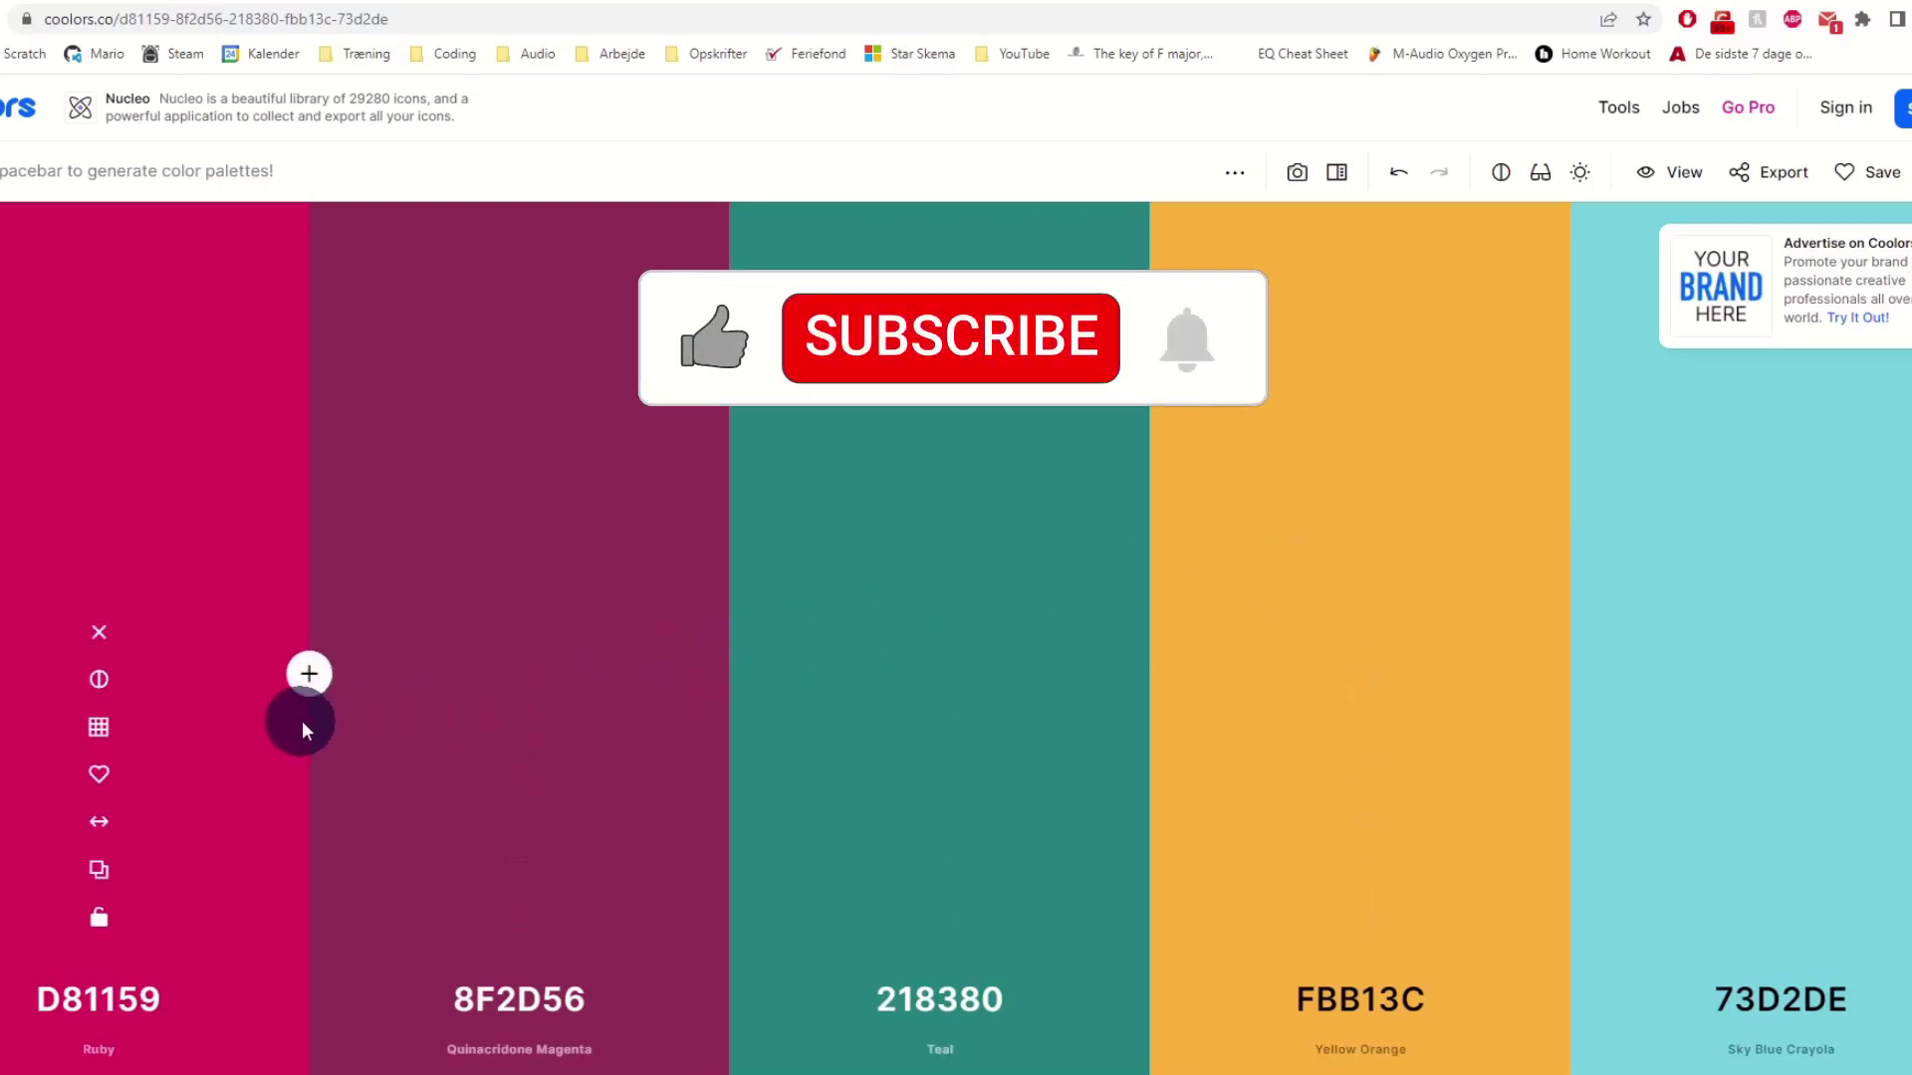
pyautogui.click(307, 702)
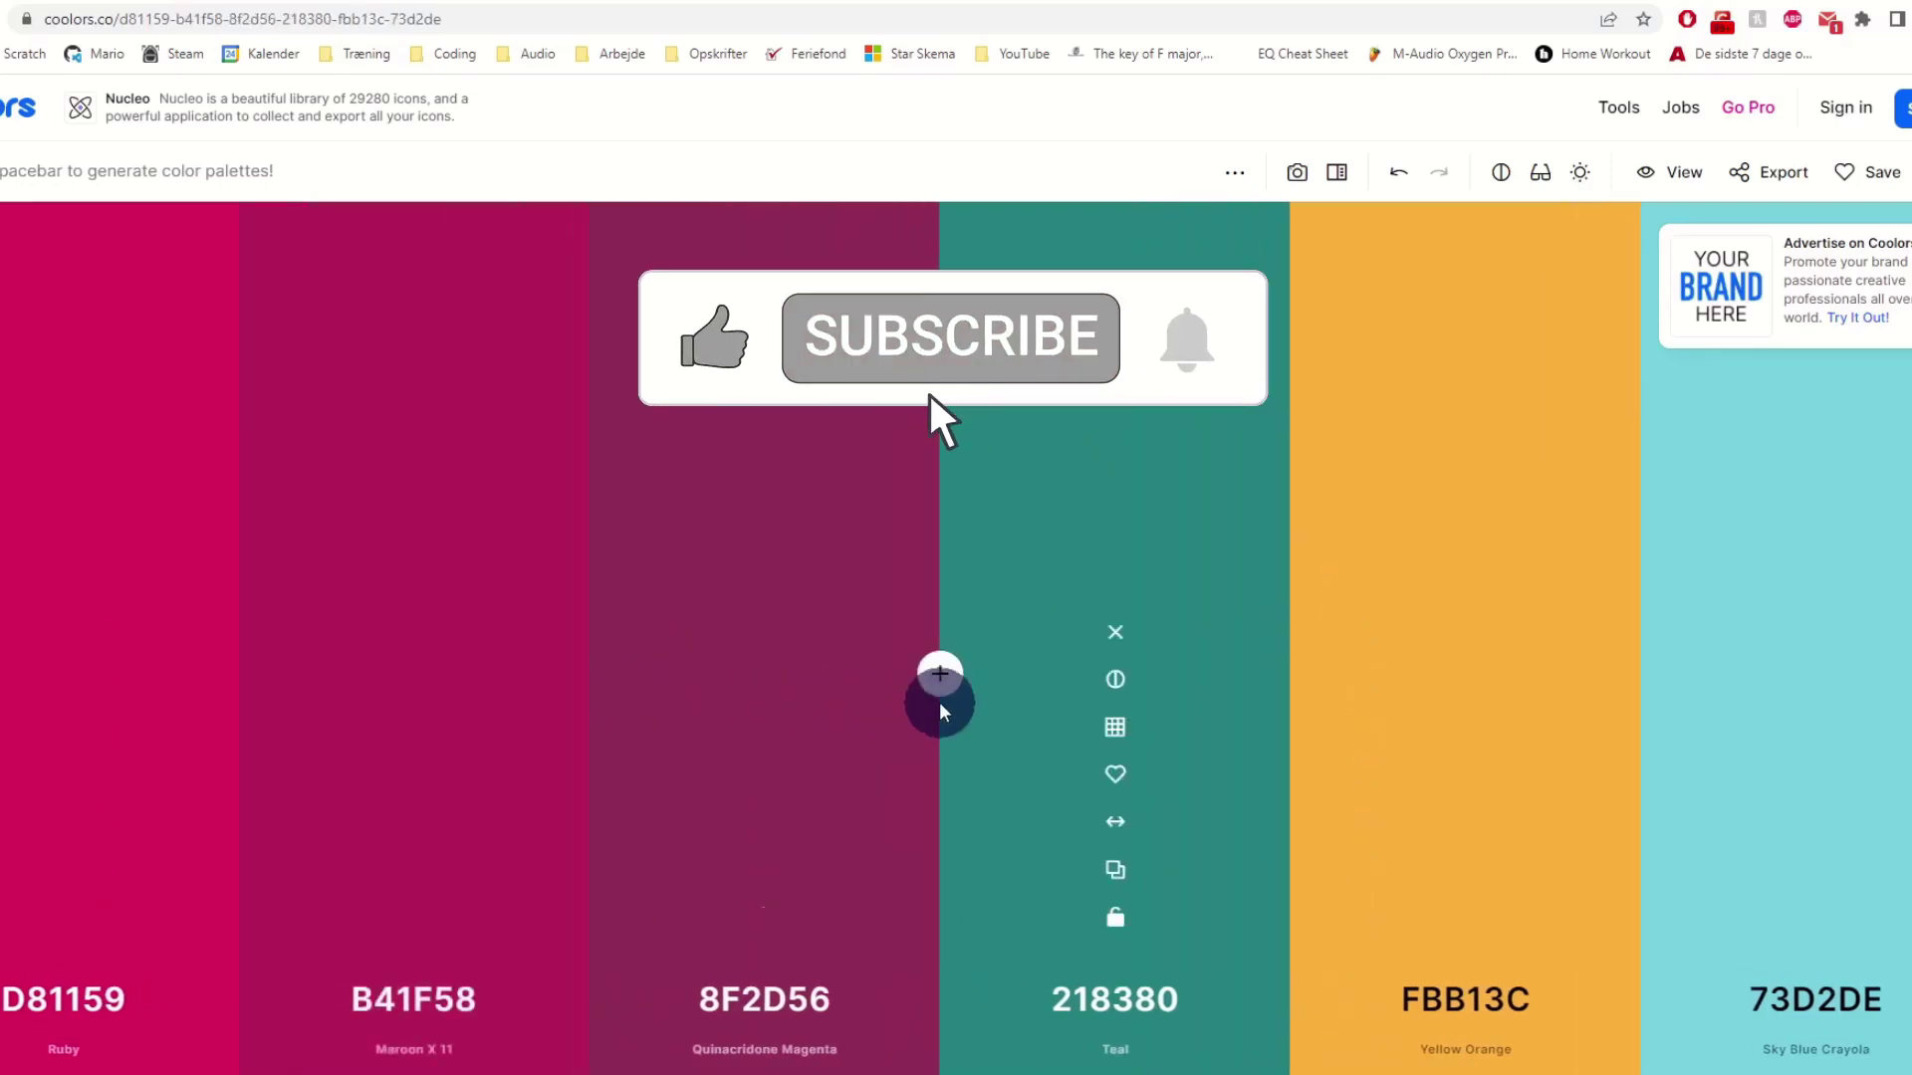
pyautogui.click(941, 687)
pyautogui.click(1693, 672)
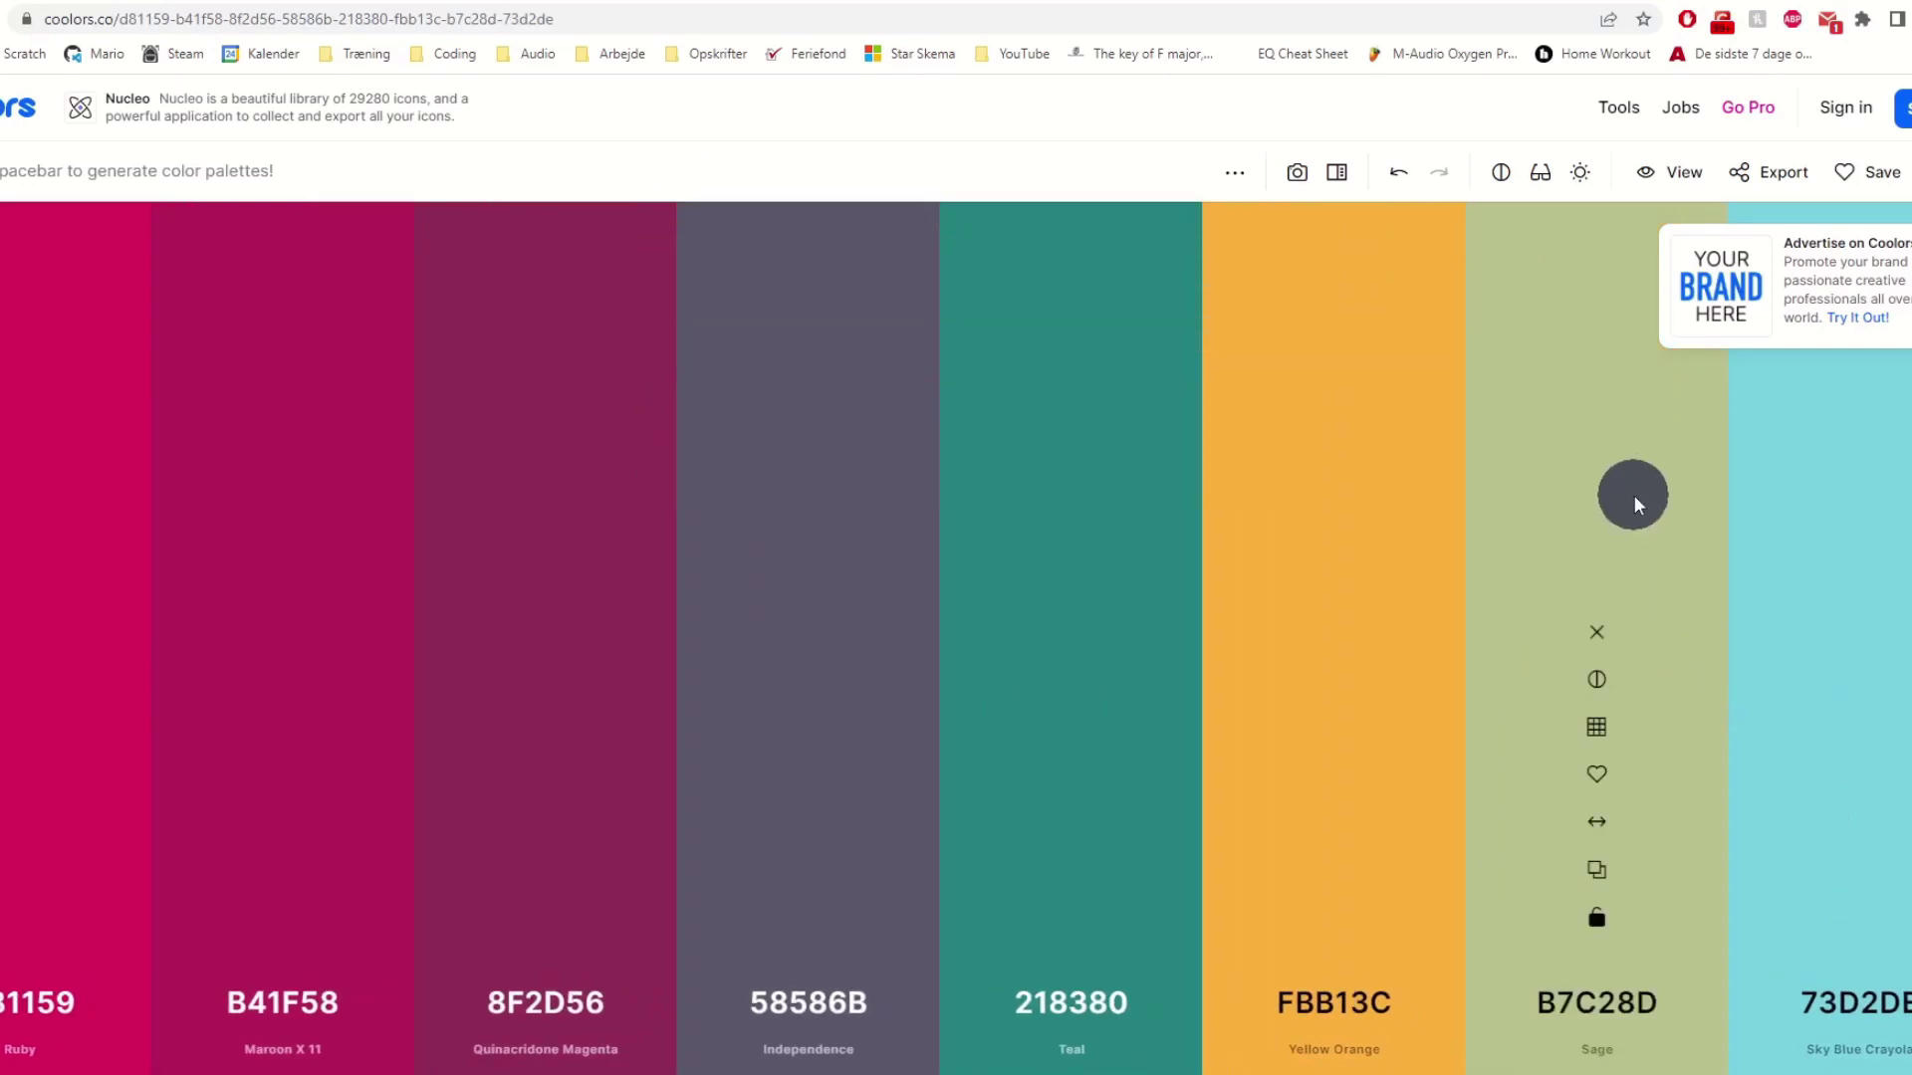
# Export the palette as code and select its array of hex codes
pyautogui.click(1784, 175)
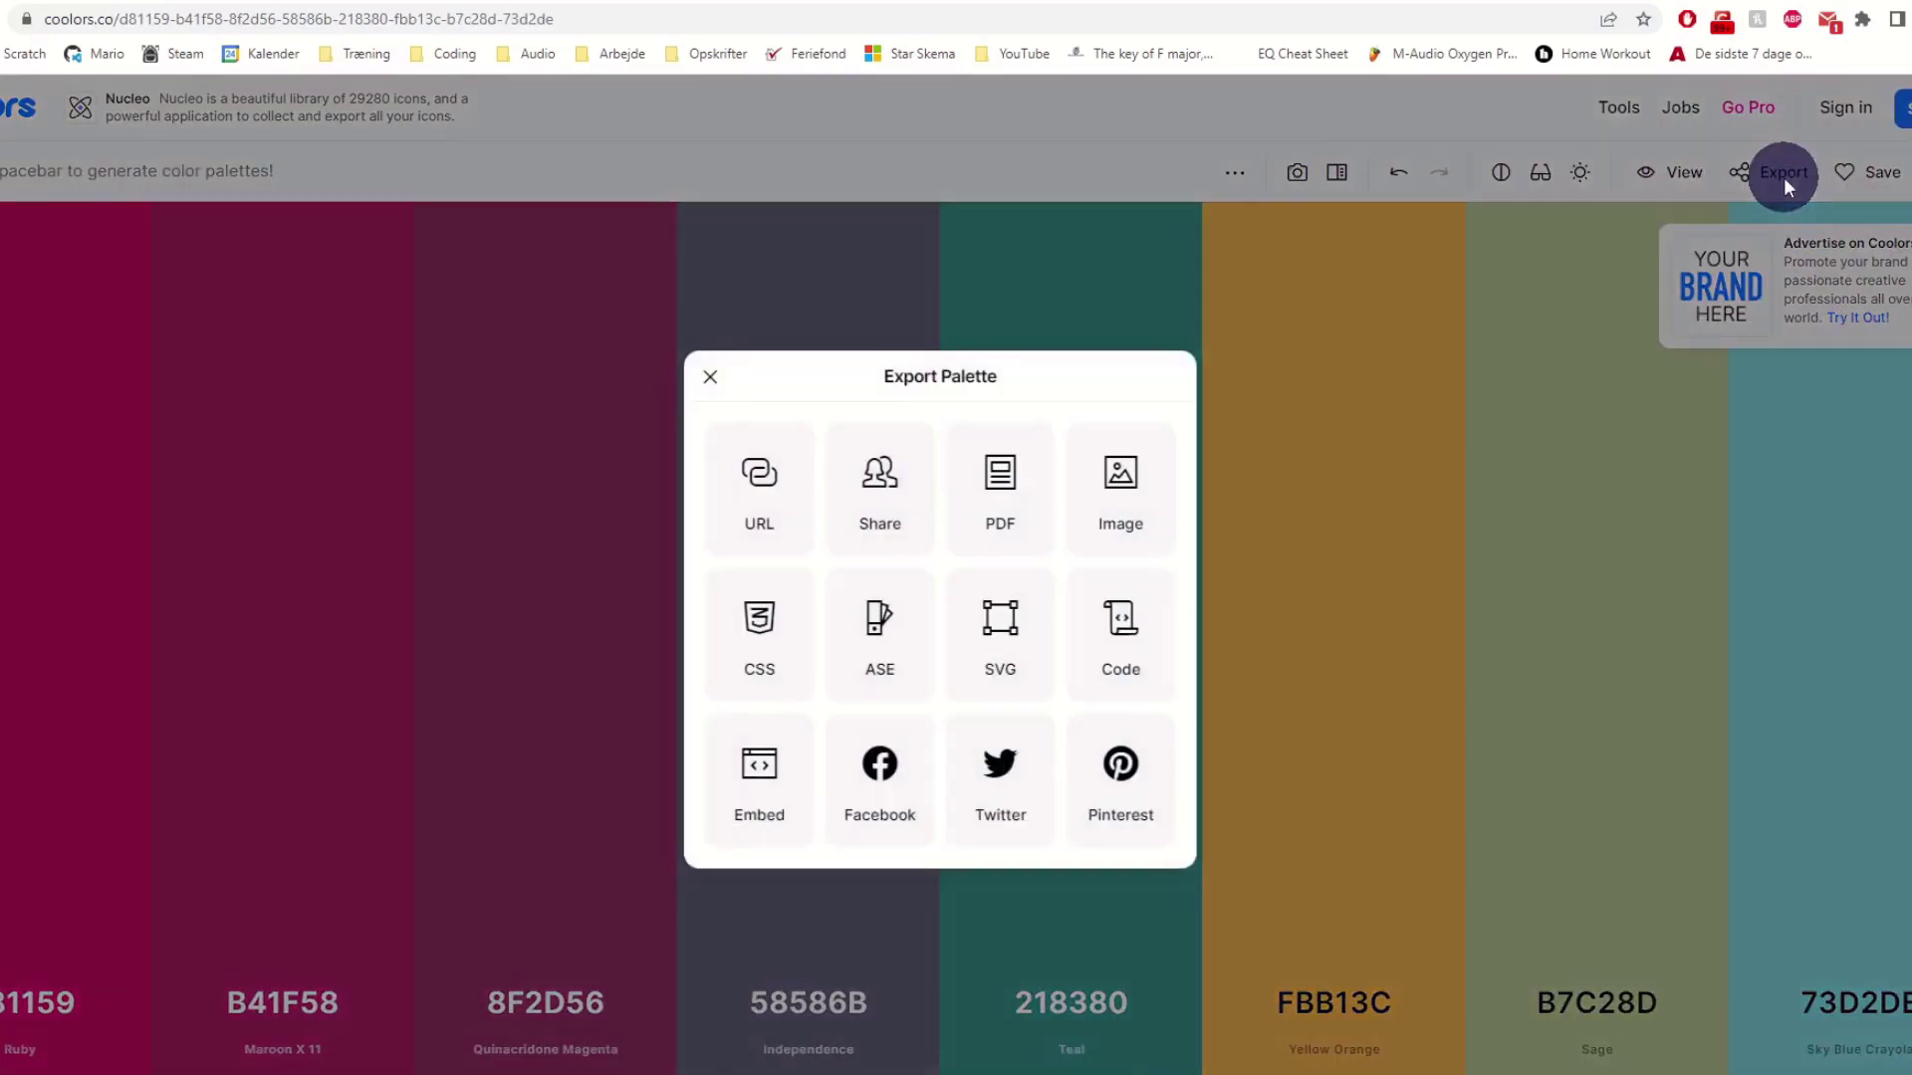
pyautogui.click(1122, 631)
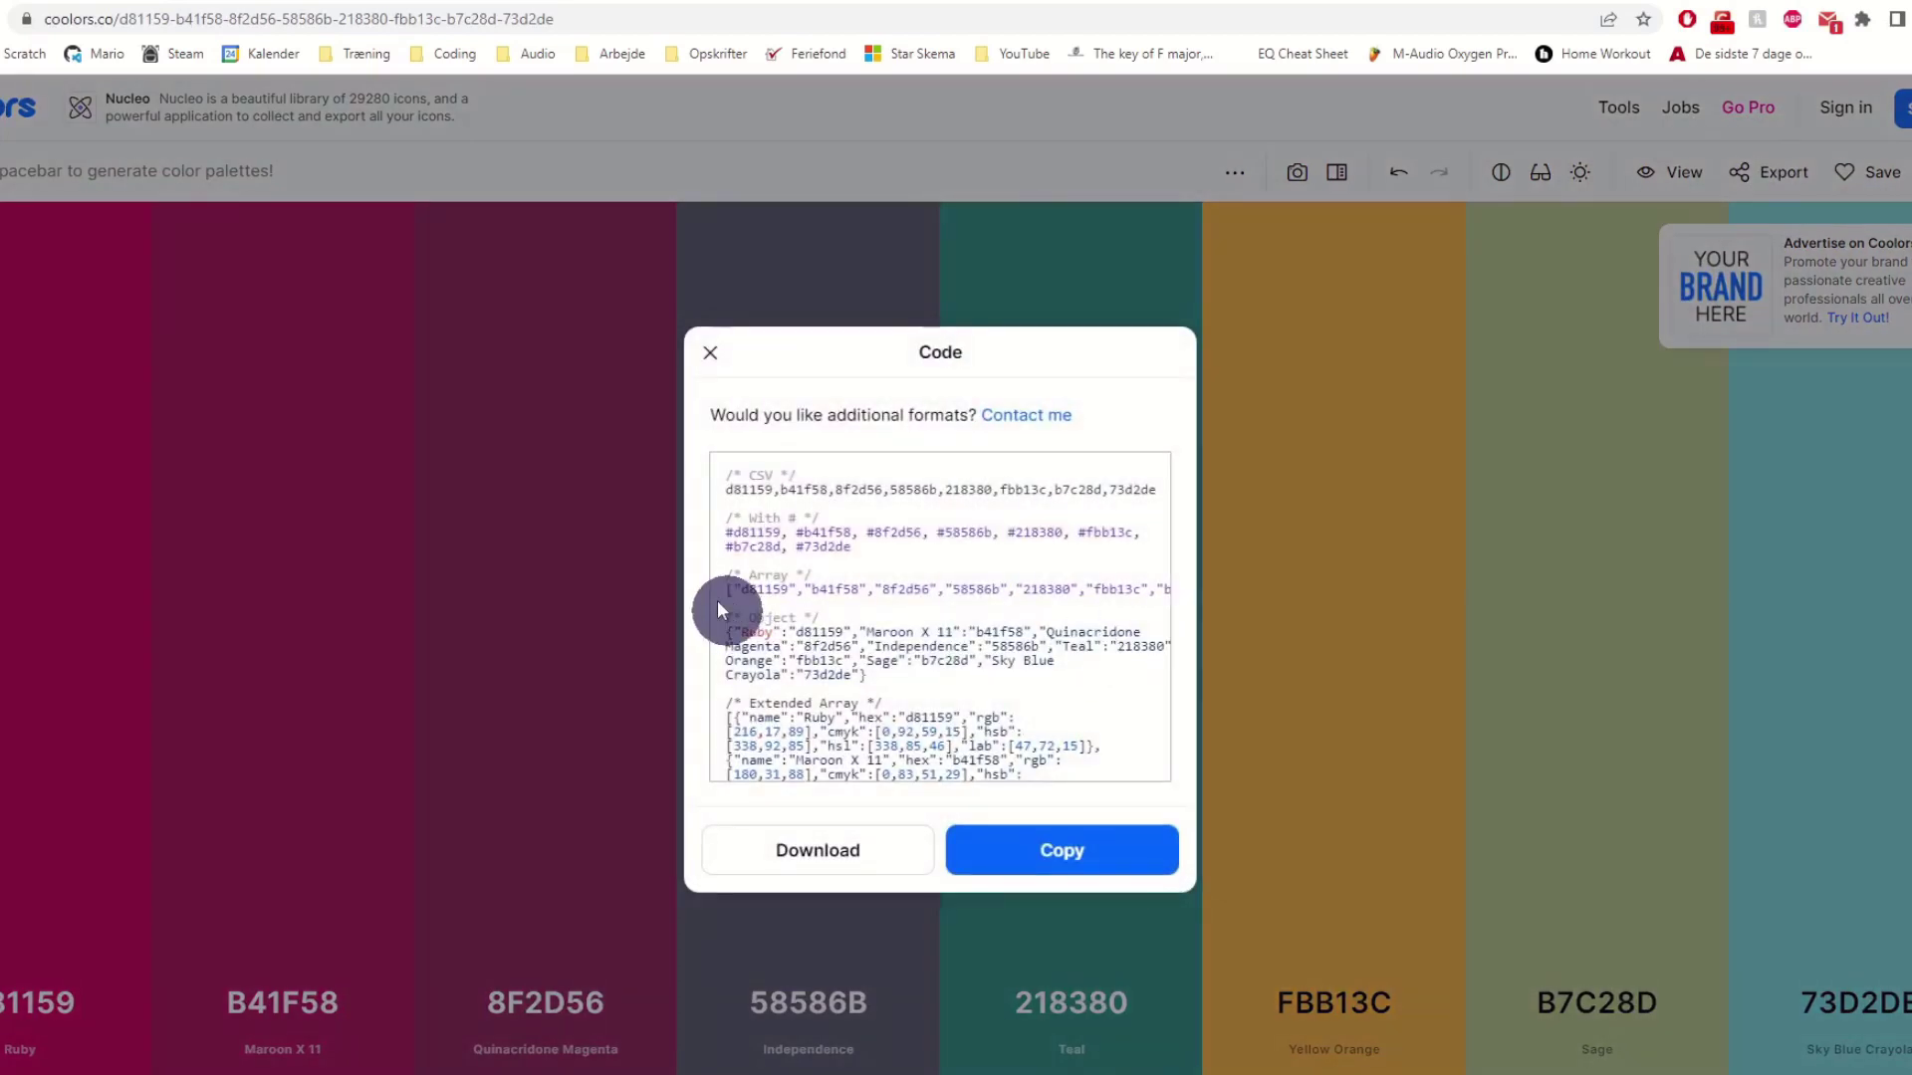
pyautogui.moveTo(719, 589); pyautogui.dragTo(1135, 586)
pyautogui.hotkey('ctrl', 'c')
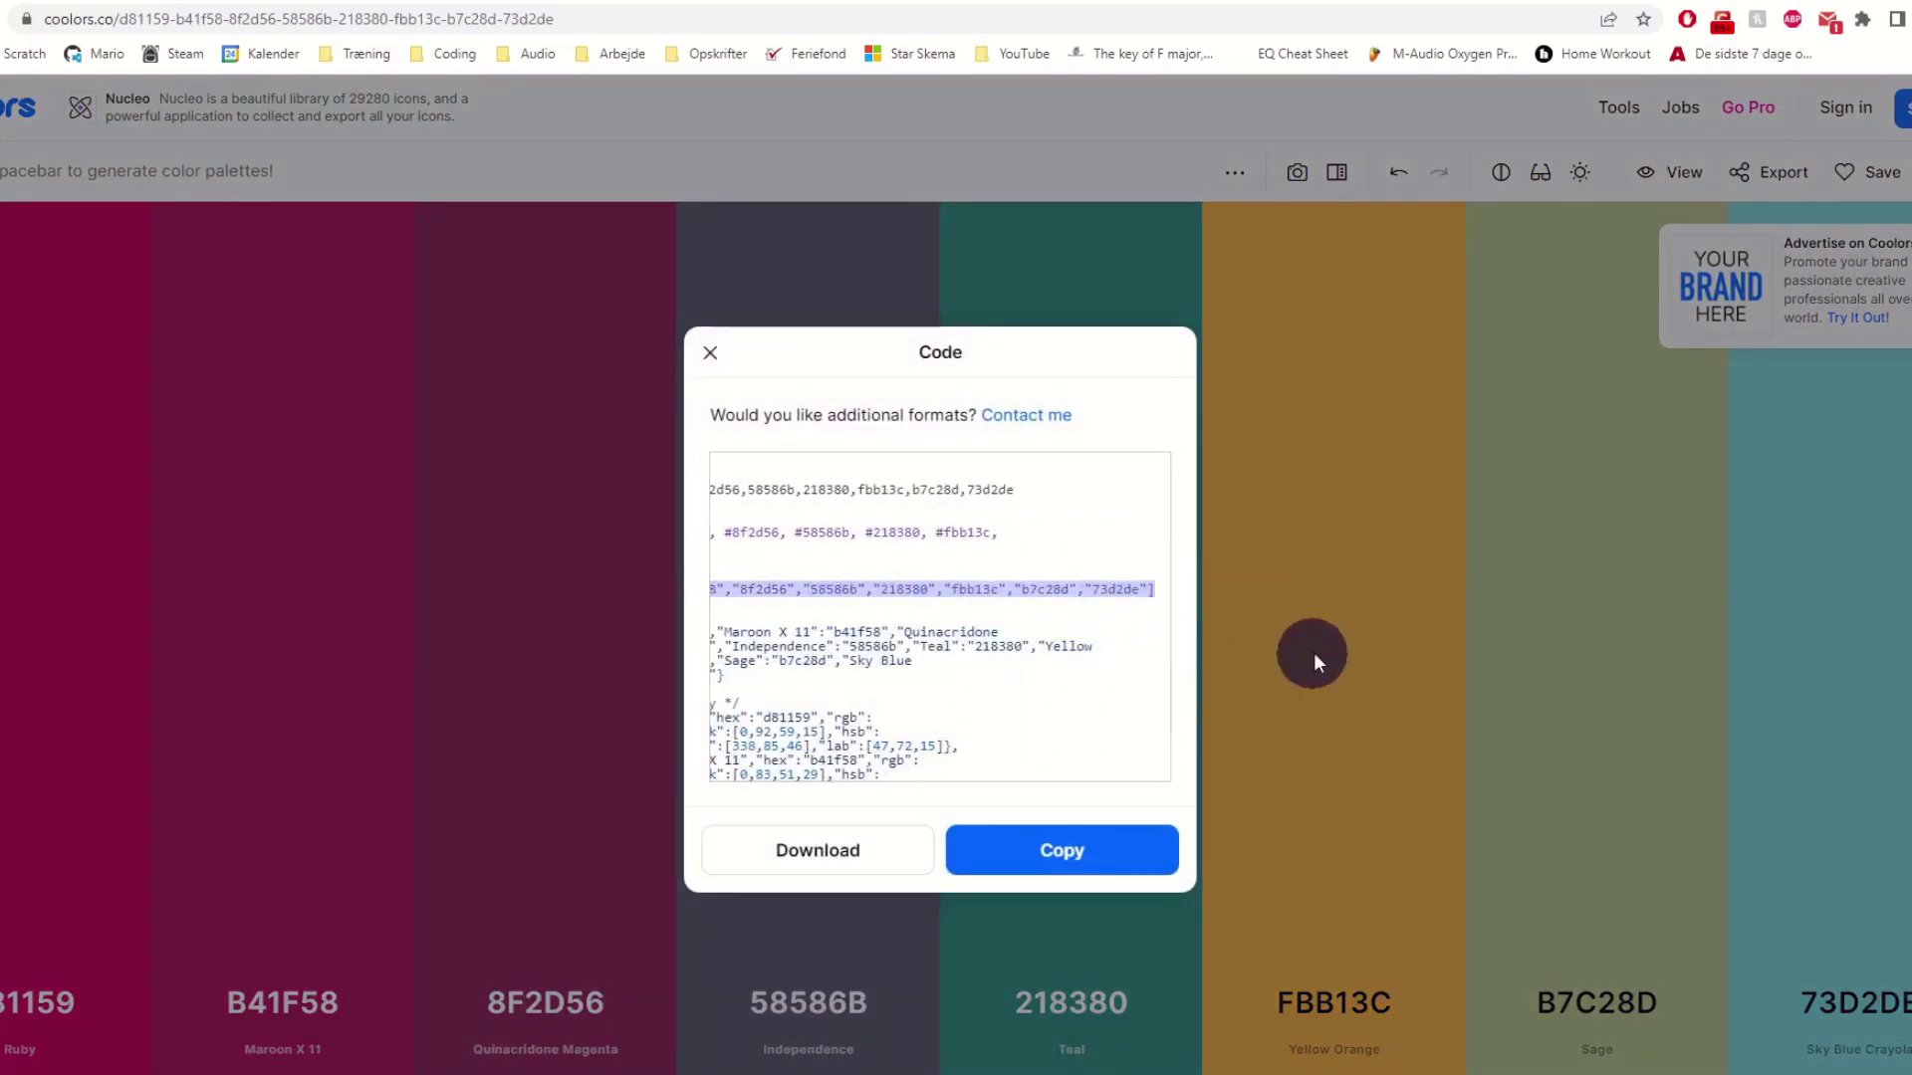
# Paste the Coolors hex array over the placeholder #000000 and prefix the first code with #
pyautogui.hotkey('alt', 'Tab')
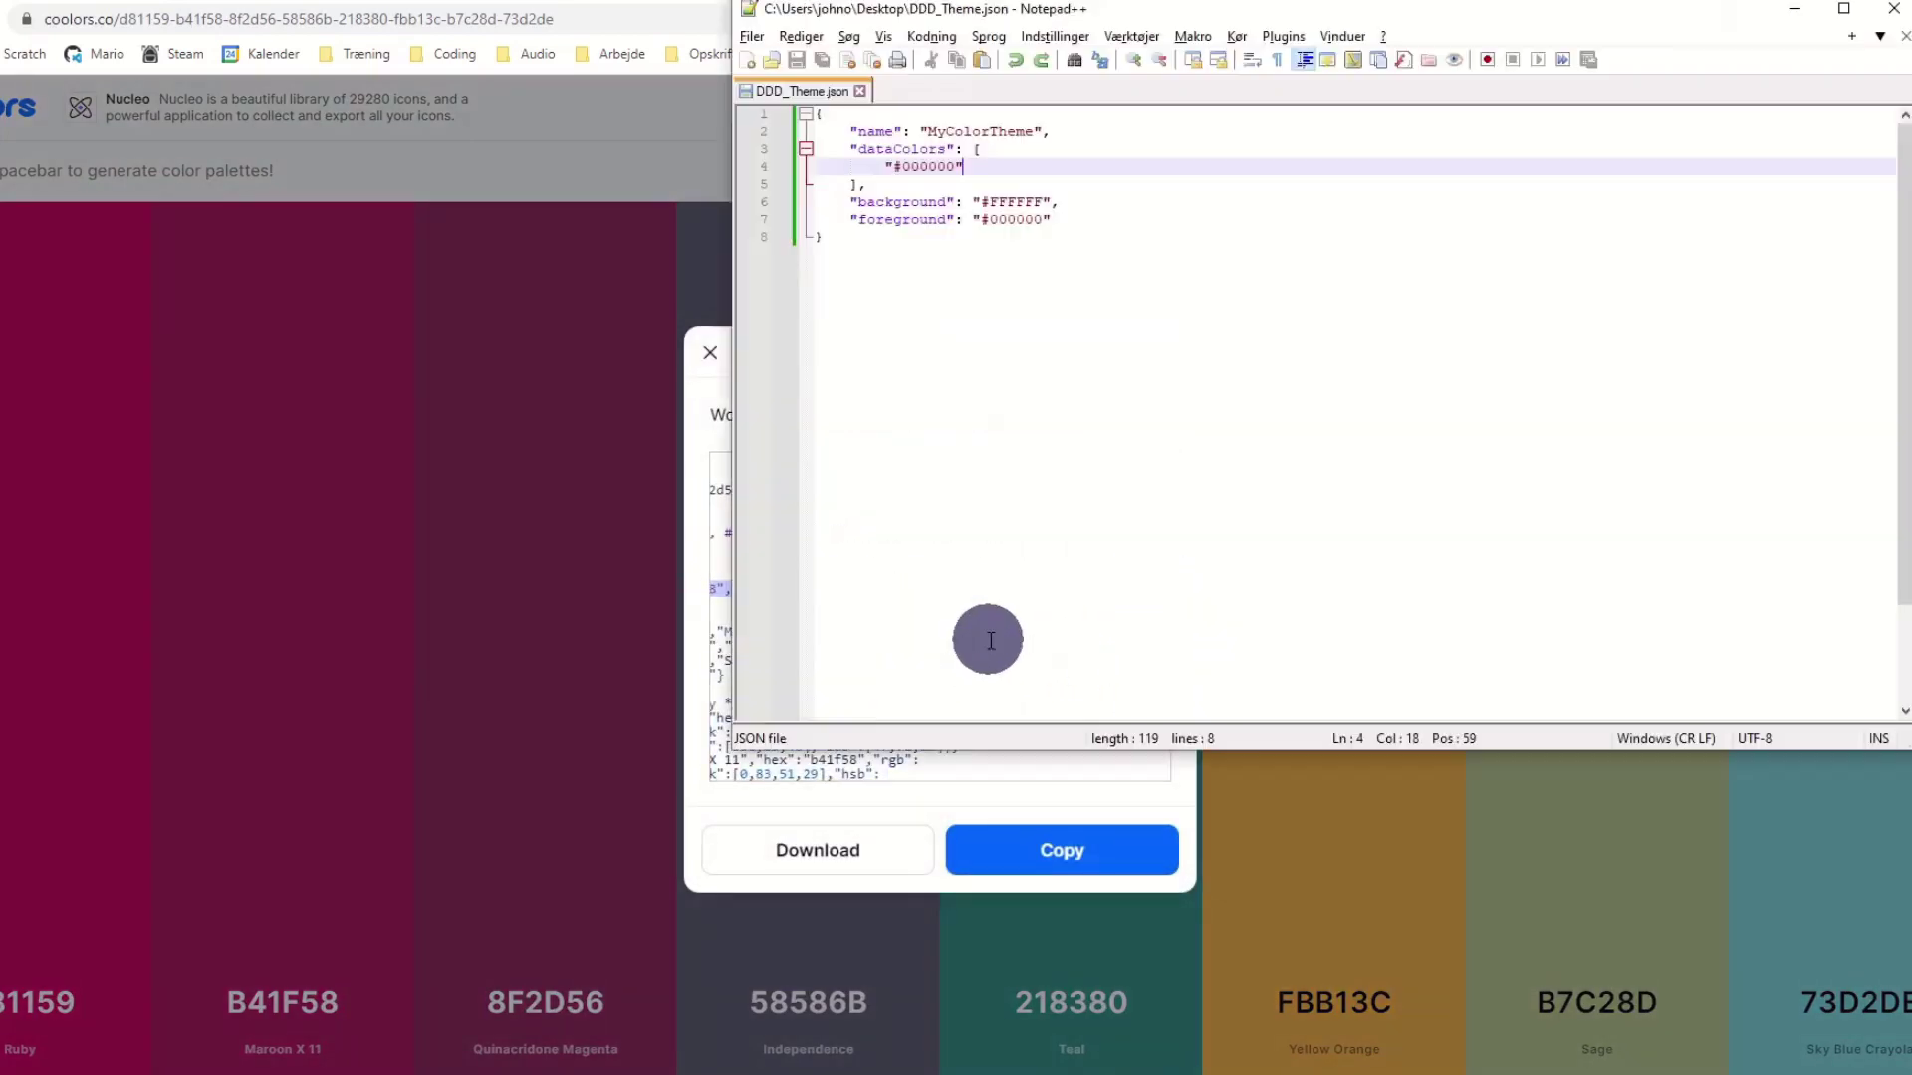
pyautogui.moveTo(964, 167); pyautogui.dragTo(888, 166)
pyautogui.hotkey('ctrl', 'v')
pyautogui.click(889, 167)
pyautogui.write('#')
pyautogui.press('Right')
pyautogui.press('Left')
# Put b41f58, 8f2d56 and 58586b on their own lines, each prefixed with #
pyautogui.press('Return')
pyautogui.press('Right')
pyautogui.write('#')
pyautogui.press('Right')
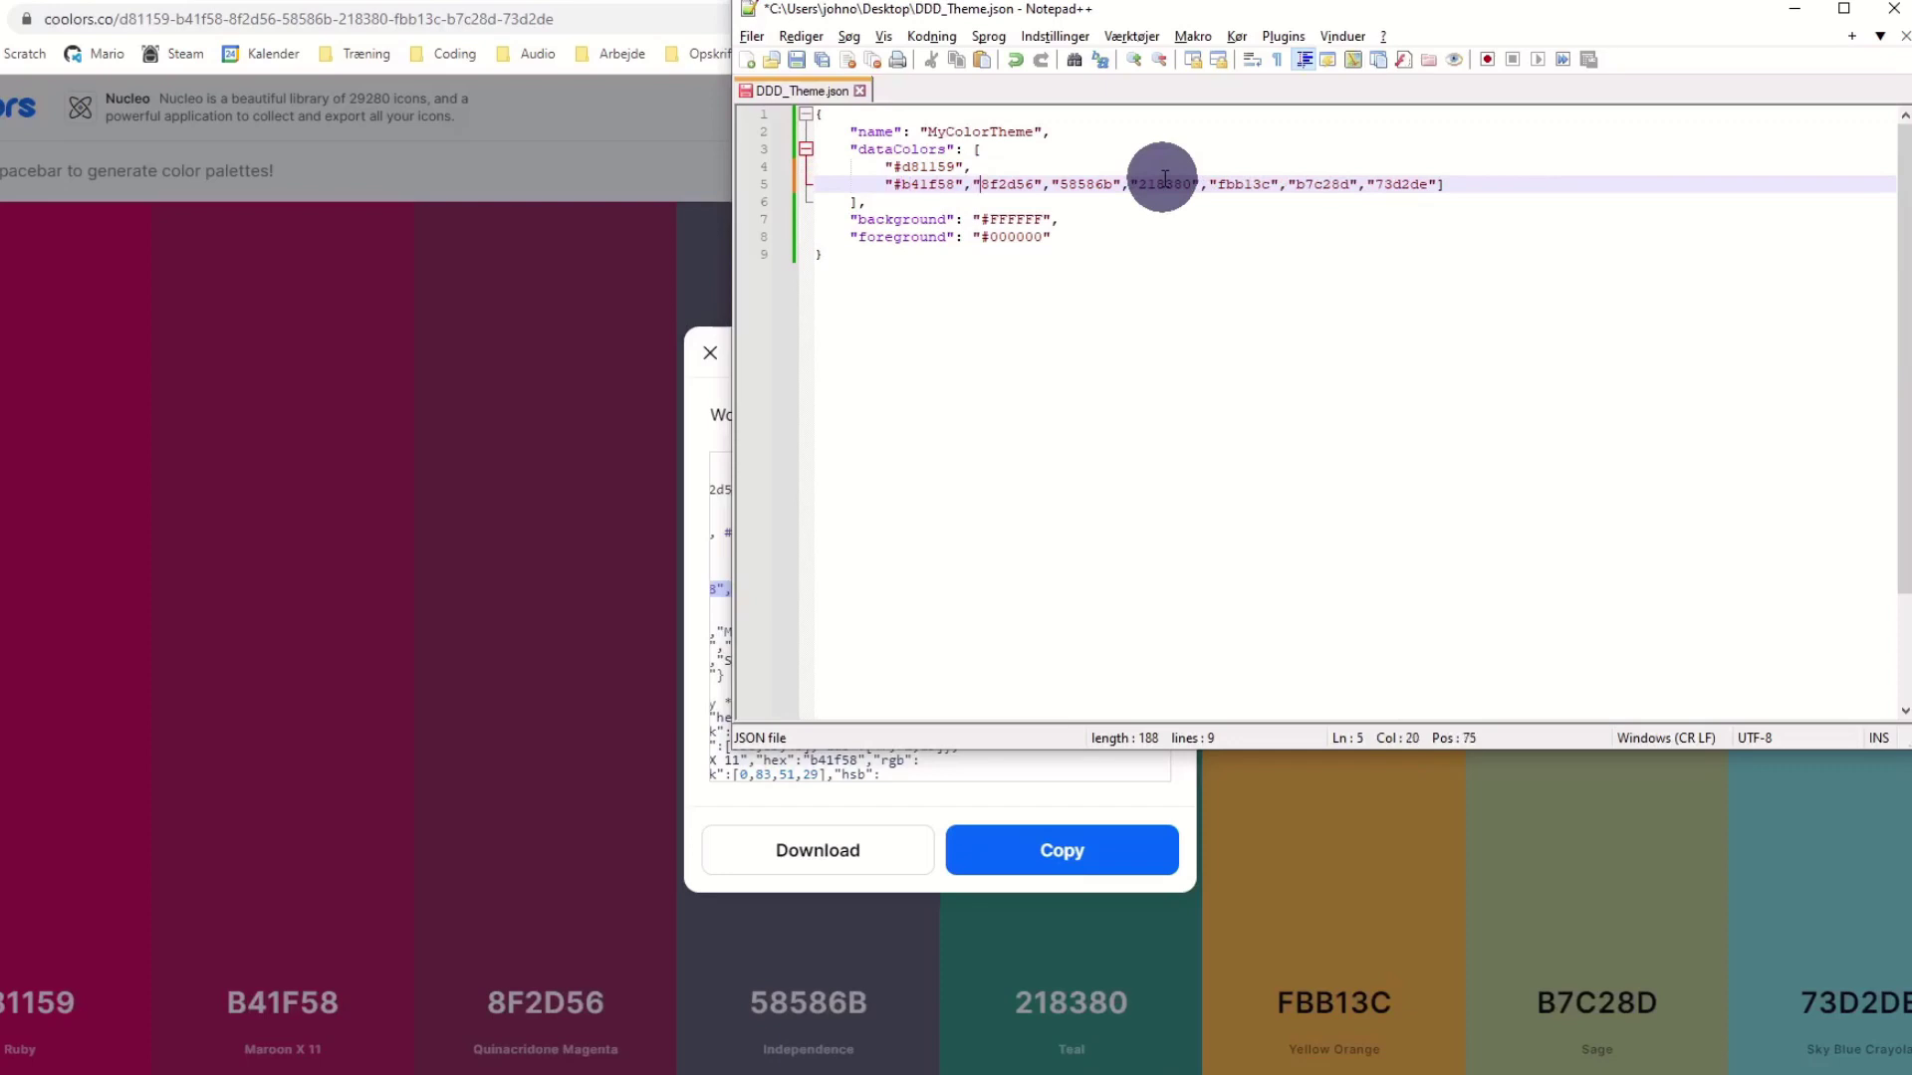
pyautogui.press('Return')
pyautogui.press('Right')
pyautogui.write('#')
pyautogui.press('Right')
pyautogui.press('Return')
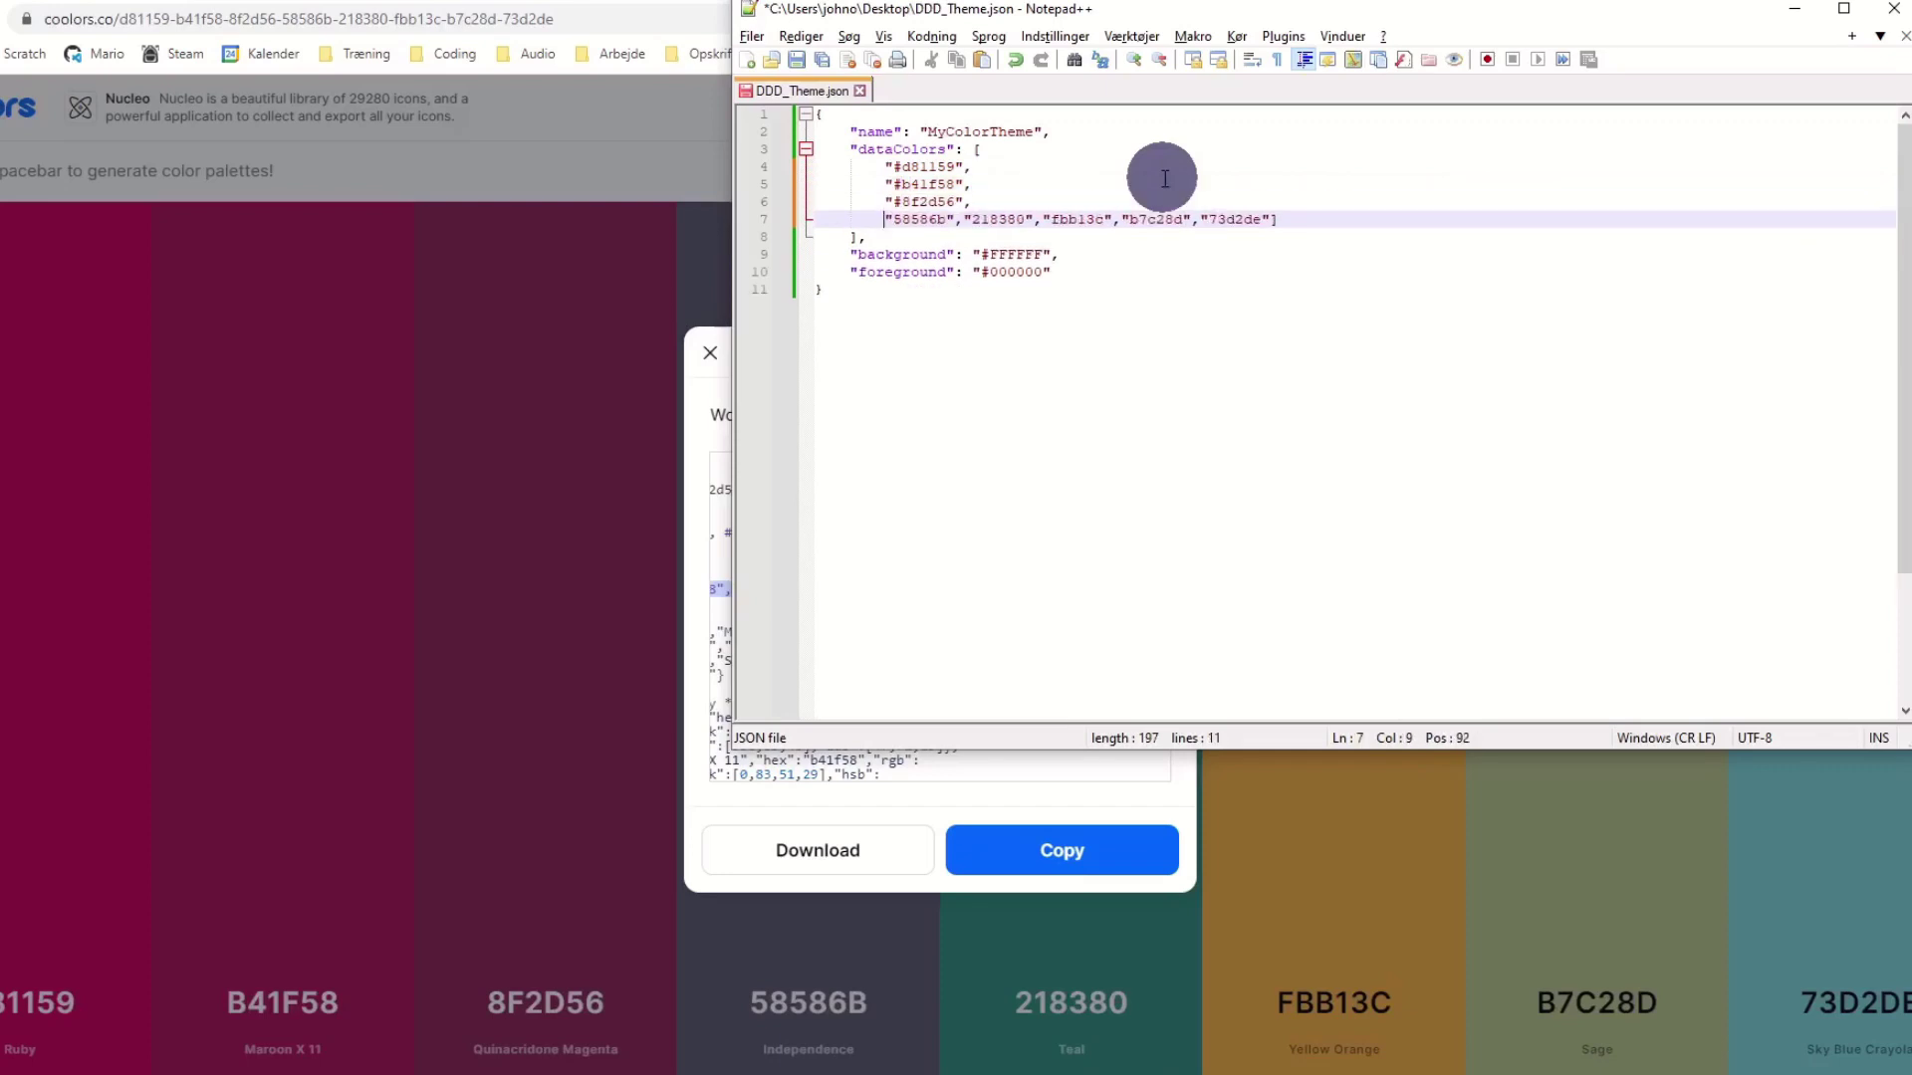
pyautogui.press('Right')
pyautogui.write('#')
# Split 218380, fbb13c, 73d2de and b7c28d onto #-prefixed lines and save DDD_Theme.json
pyautogui.press('Right')
pyautogui.press('Left')
pyautogui.press('Return')
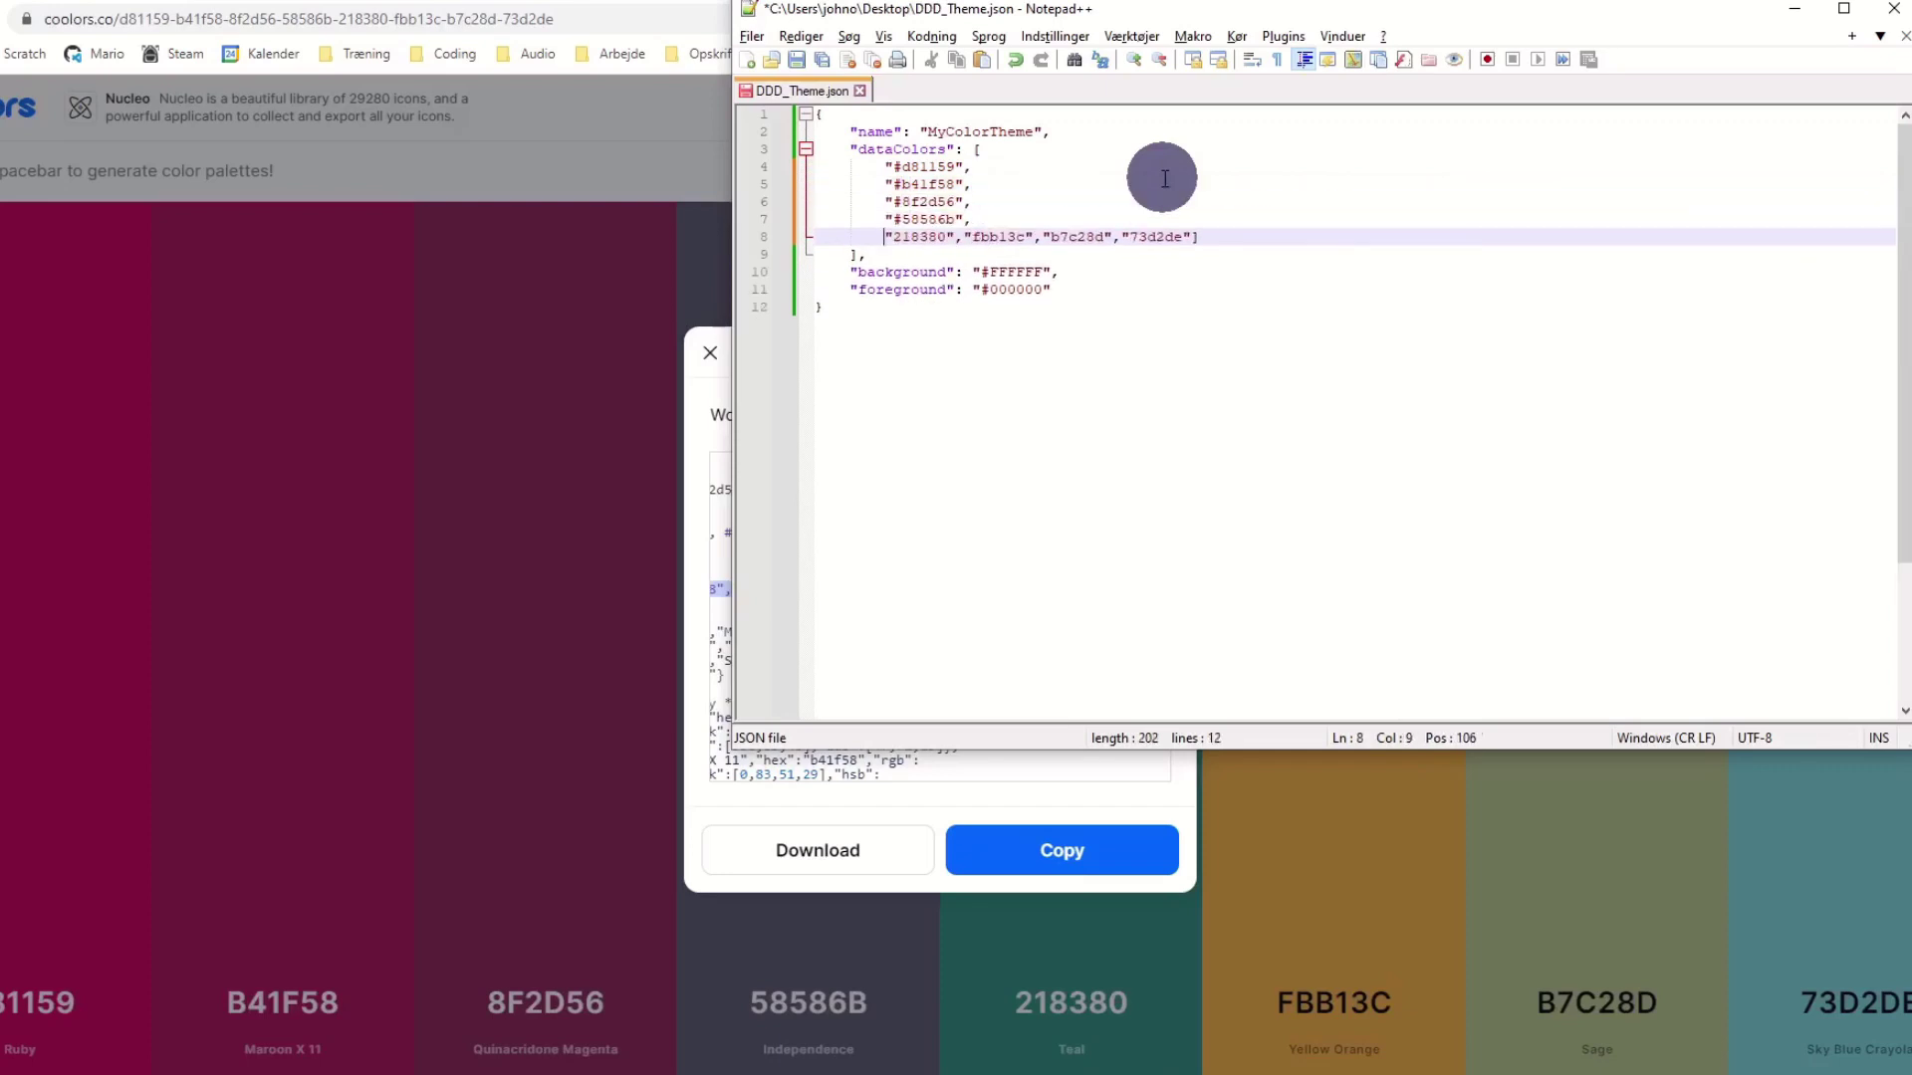
pyautogui.press('Right')
pyautogui.write('#')
pyautogui.press('Right')
pyautogui.press('Return')
pyautogui.press('Right')
pyautogui.write('#')
pyautogui.press('Right')
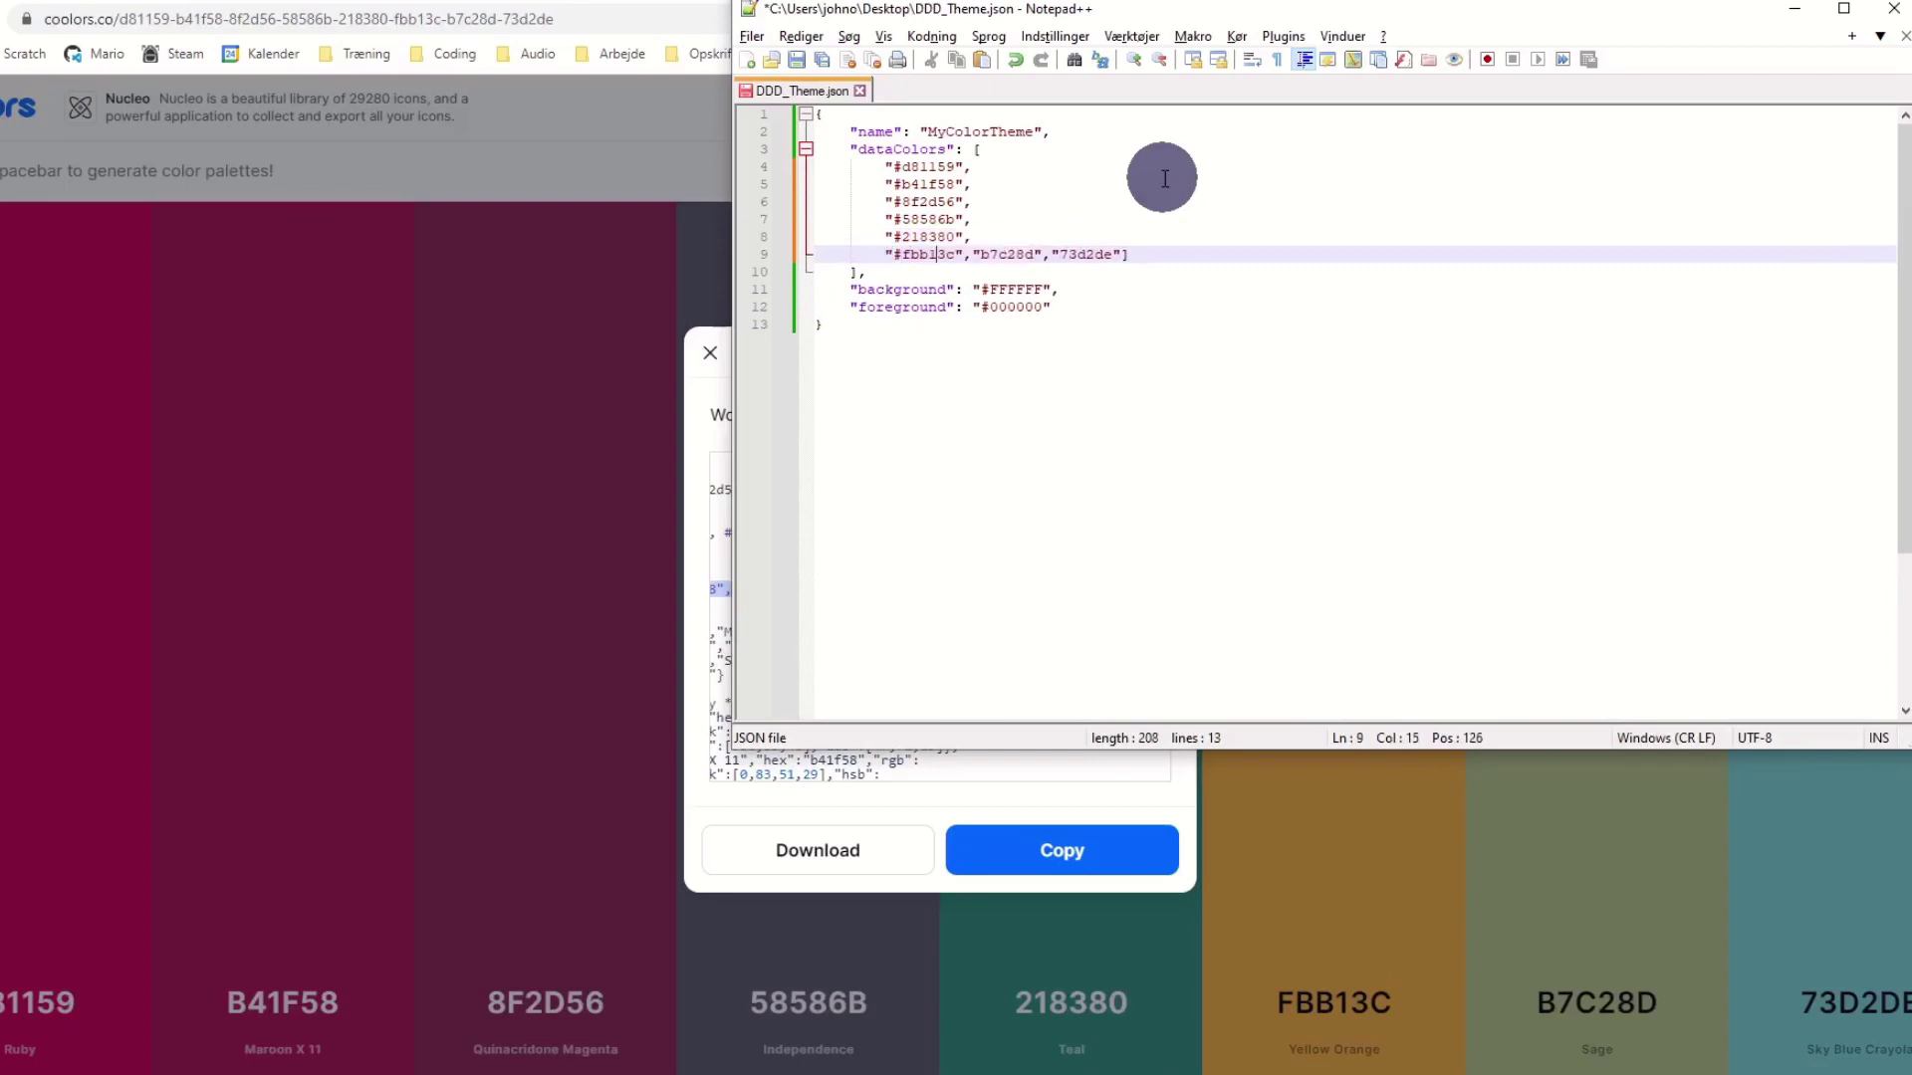
pyautogui.press('Return')
pyautogui.press('Right')
pyautogui.write('#')
pyautogui.press('Right')
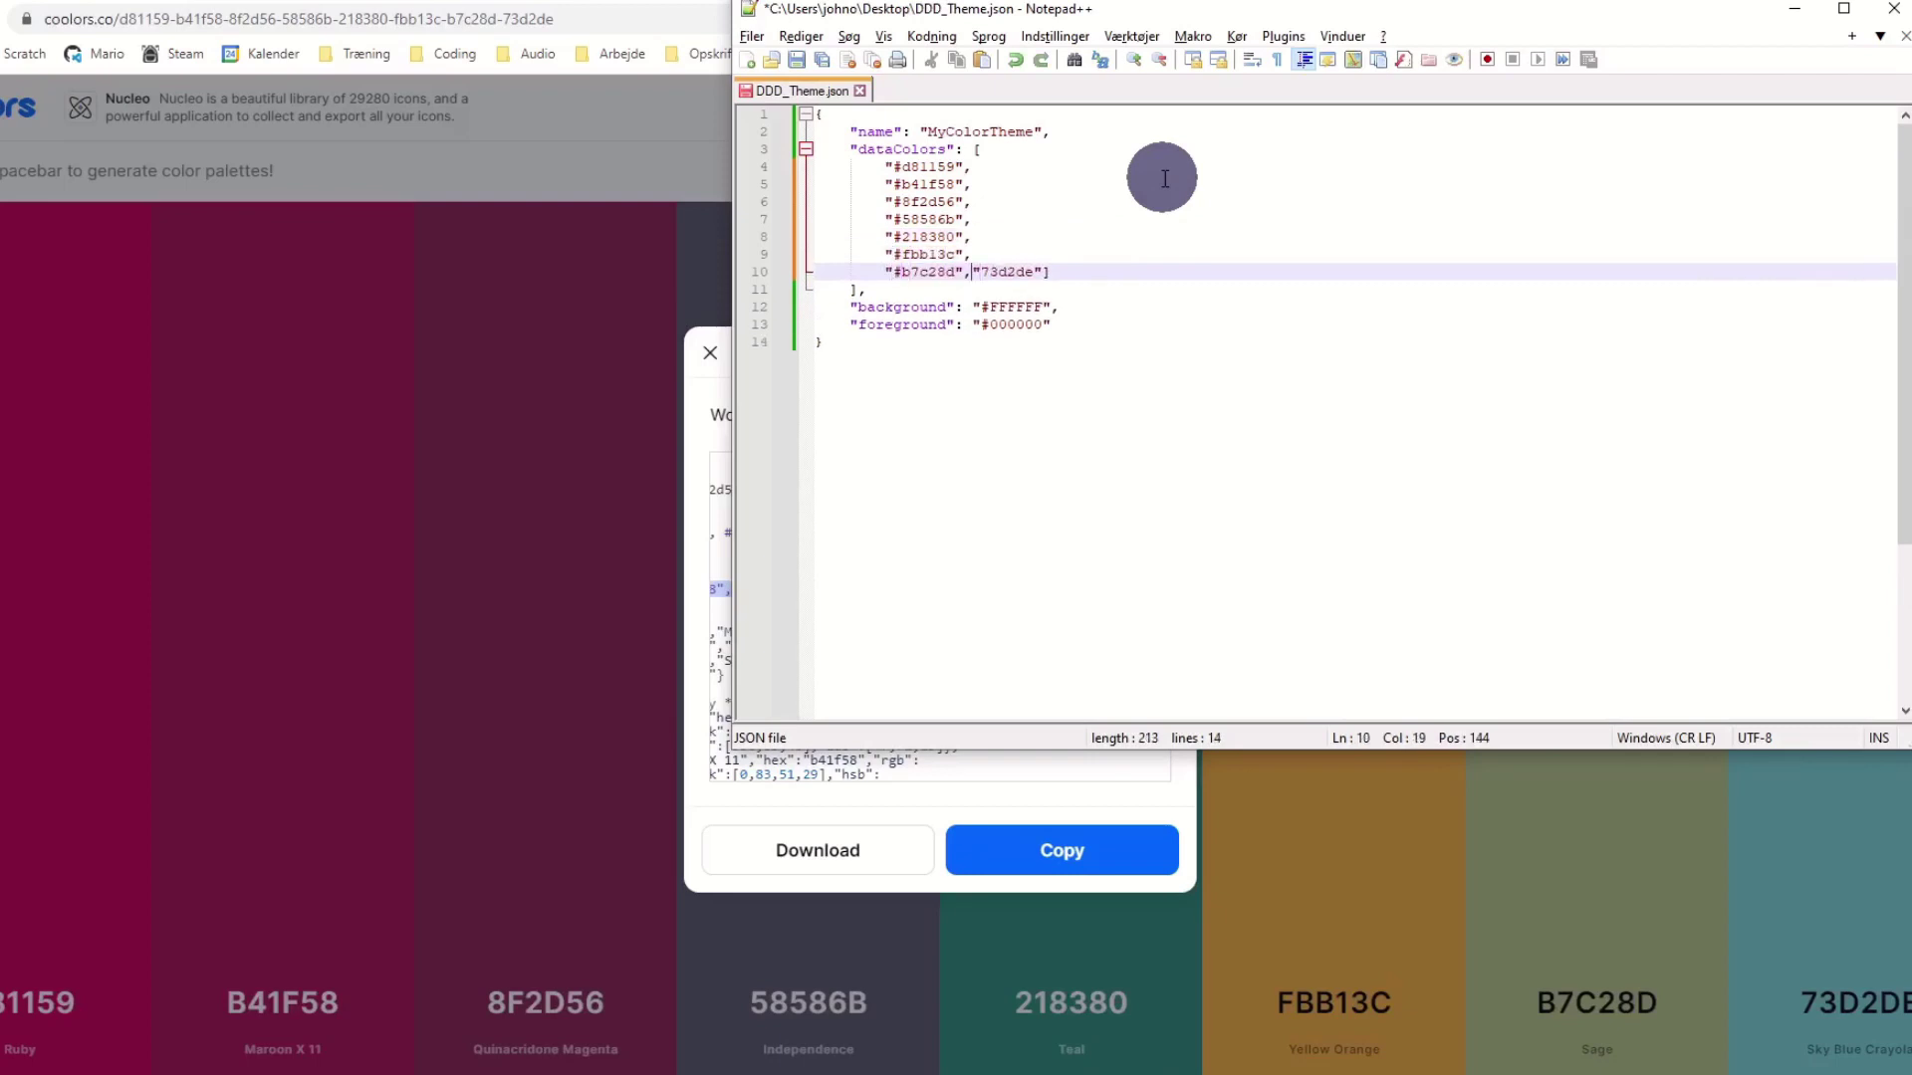
pyautogui.press('Return')
pyautogui.press('Right')
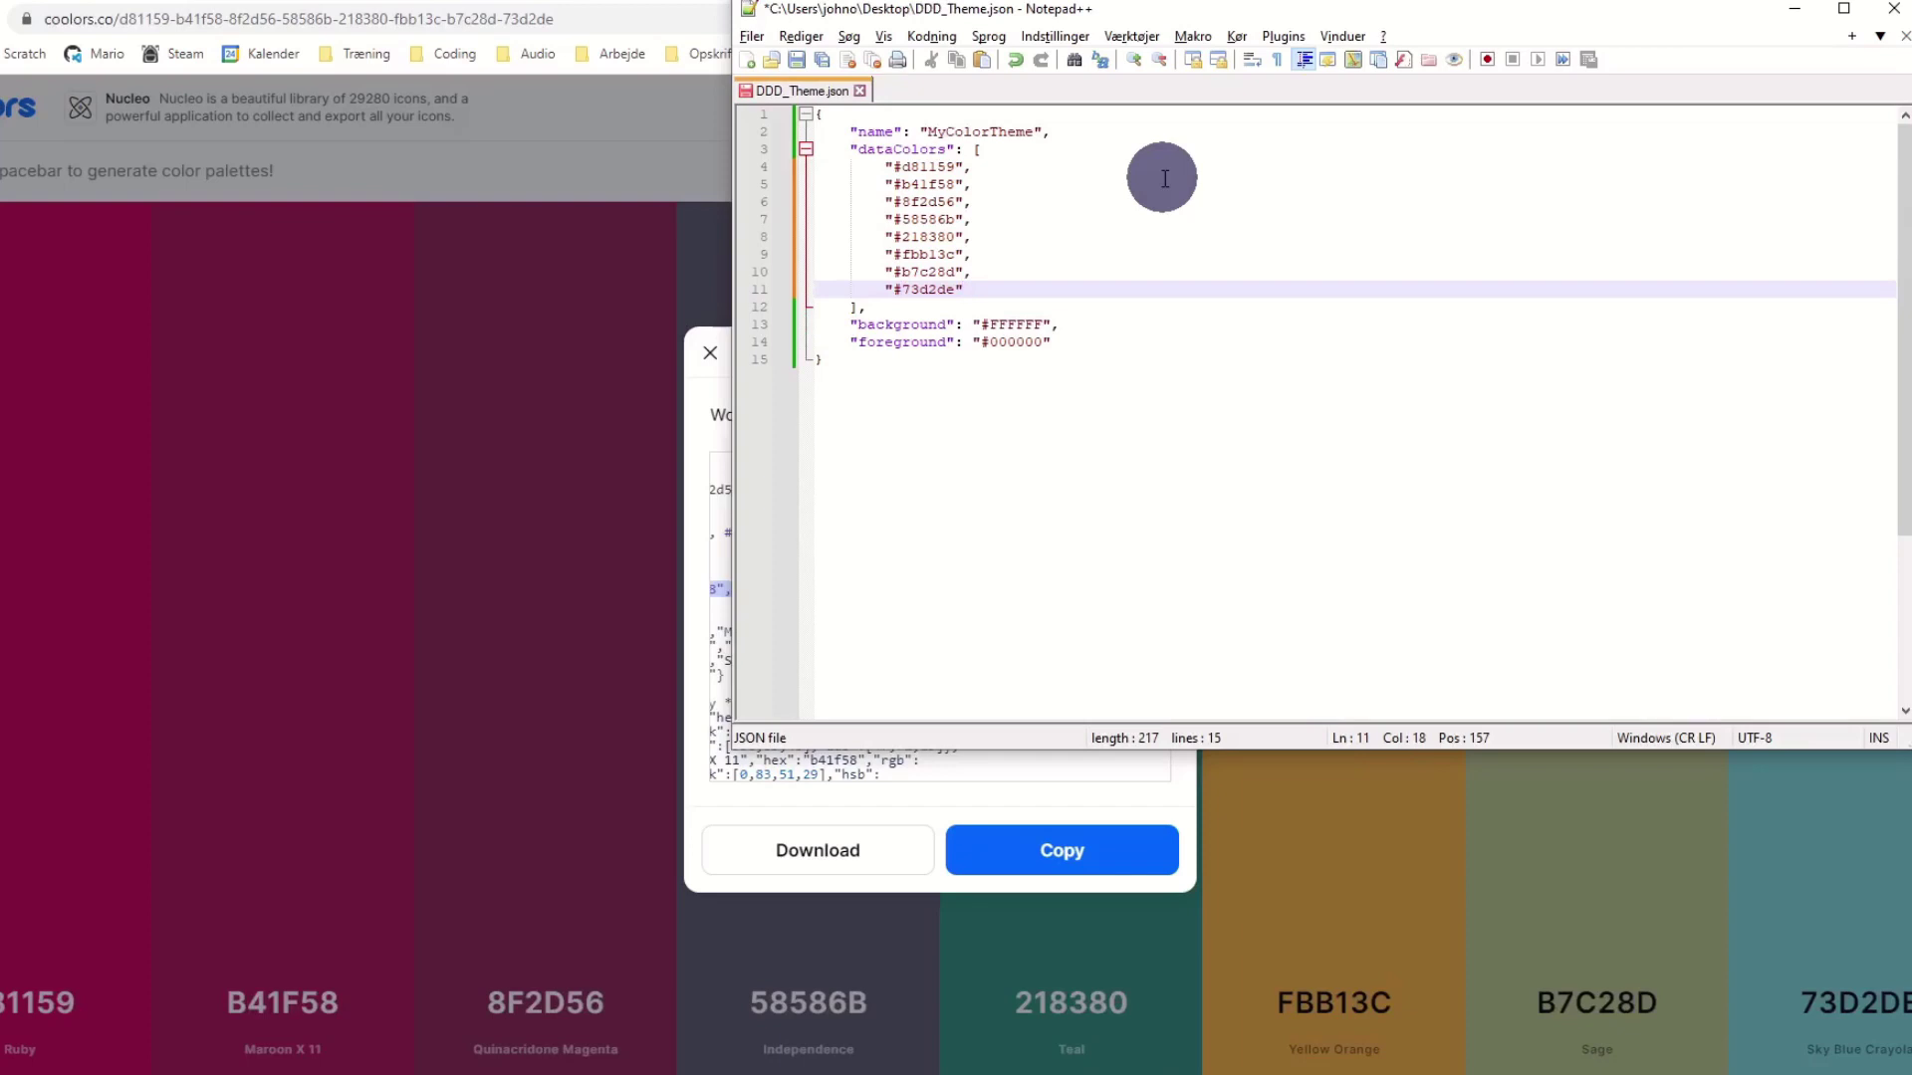
pyautogui.hotkey('ctrl', 's')
pyautogui.hotkey('alt', 'Tab')
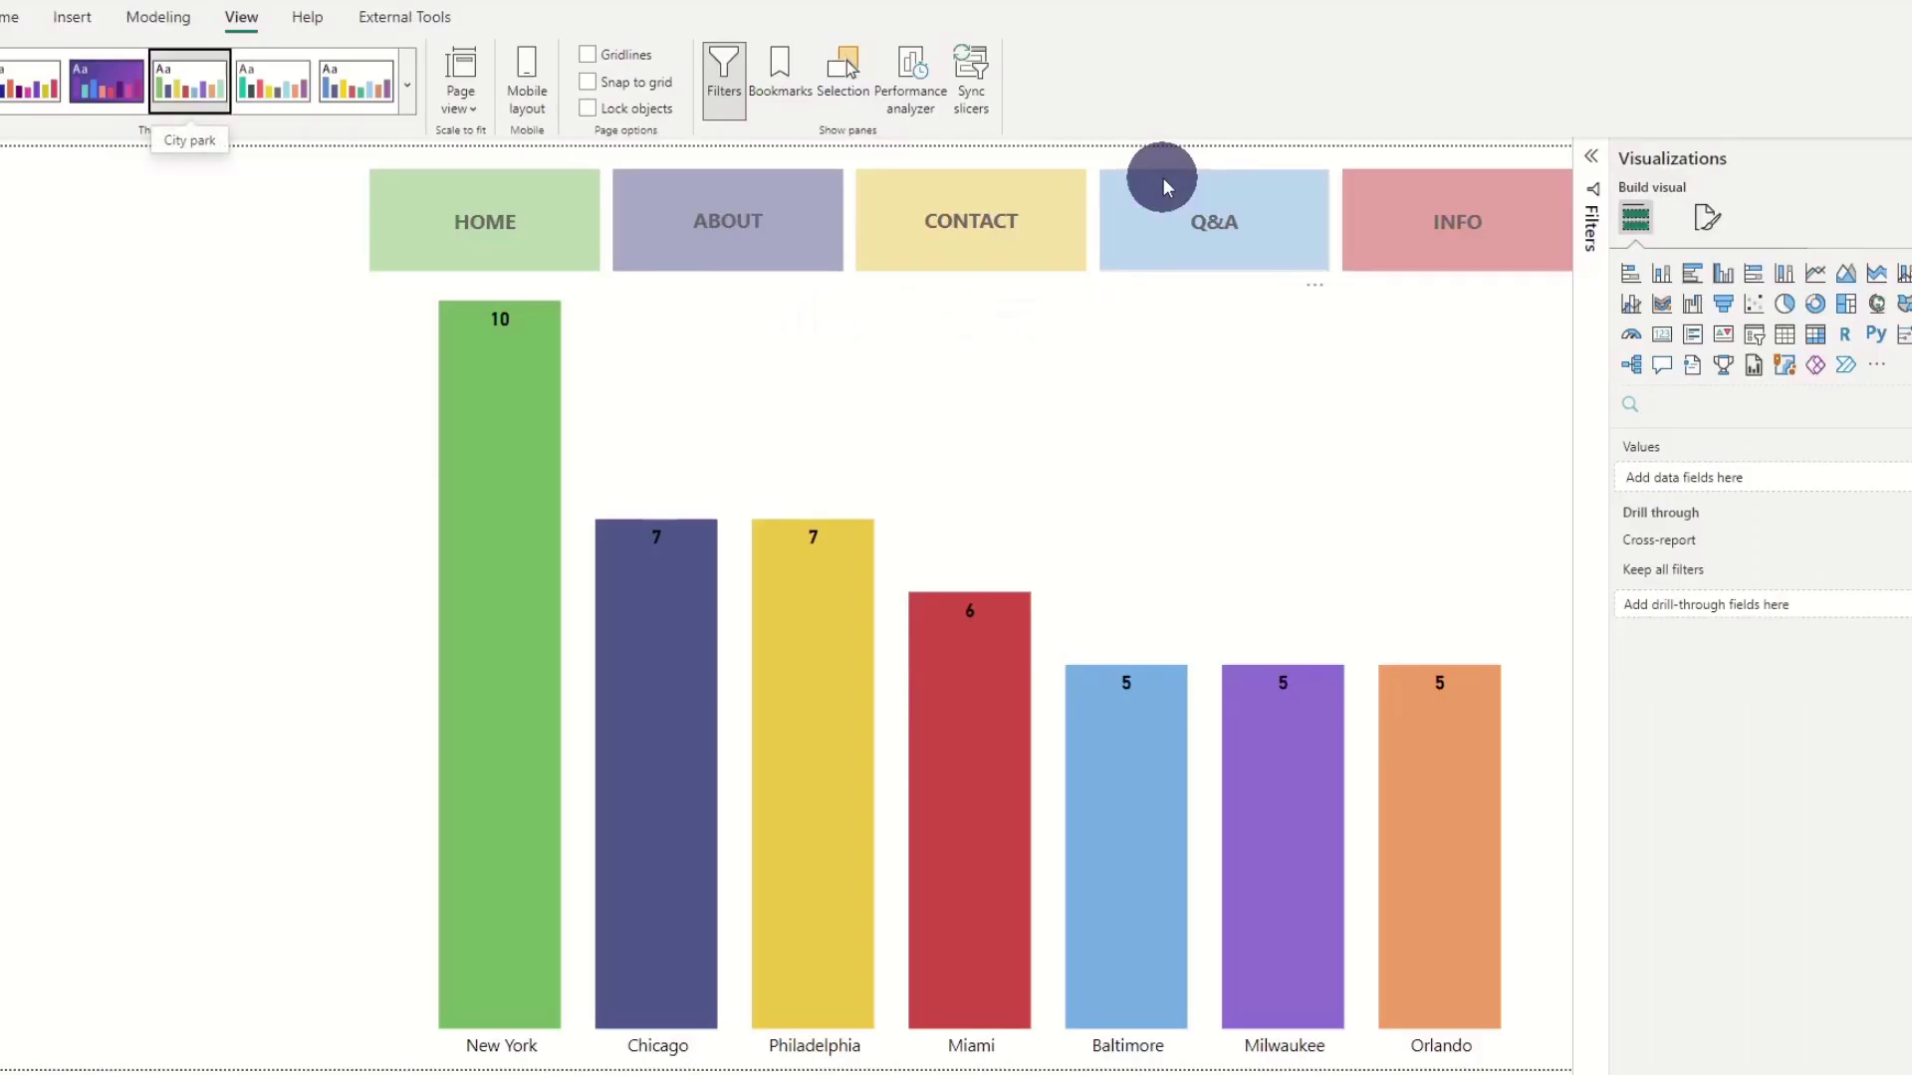
# Select the city column chart and import DDD_Theme.json via Browse for themes
pyautogui.click(1143, 379)
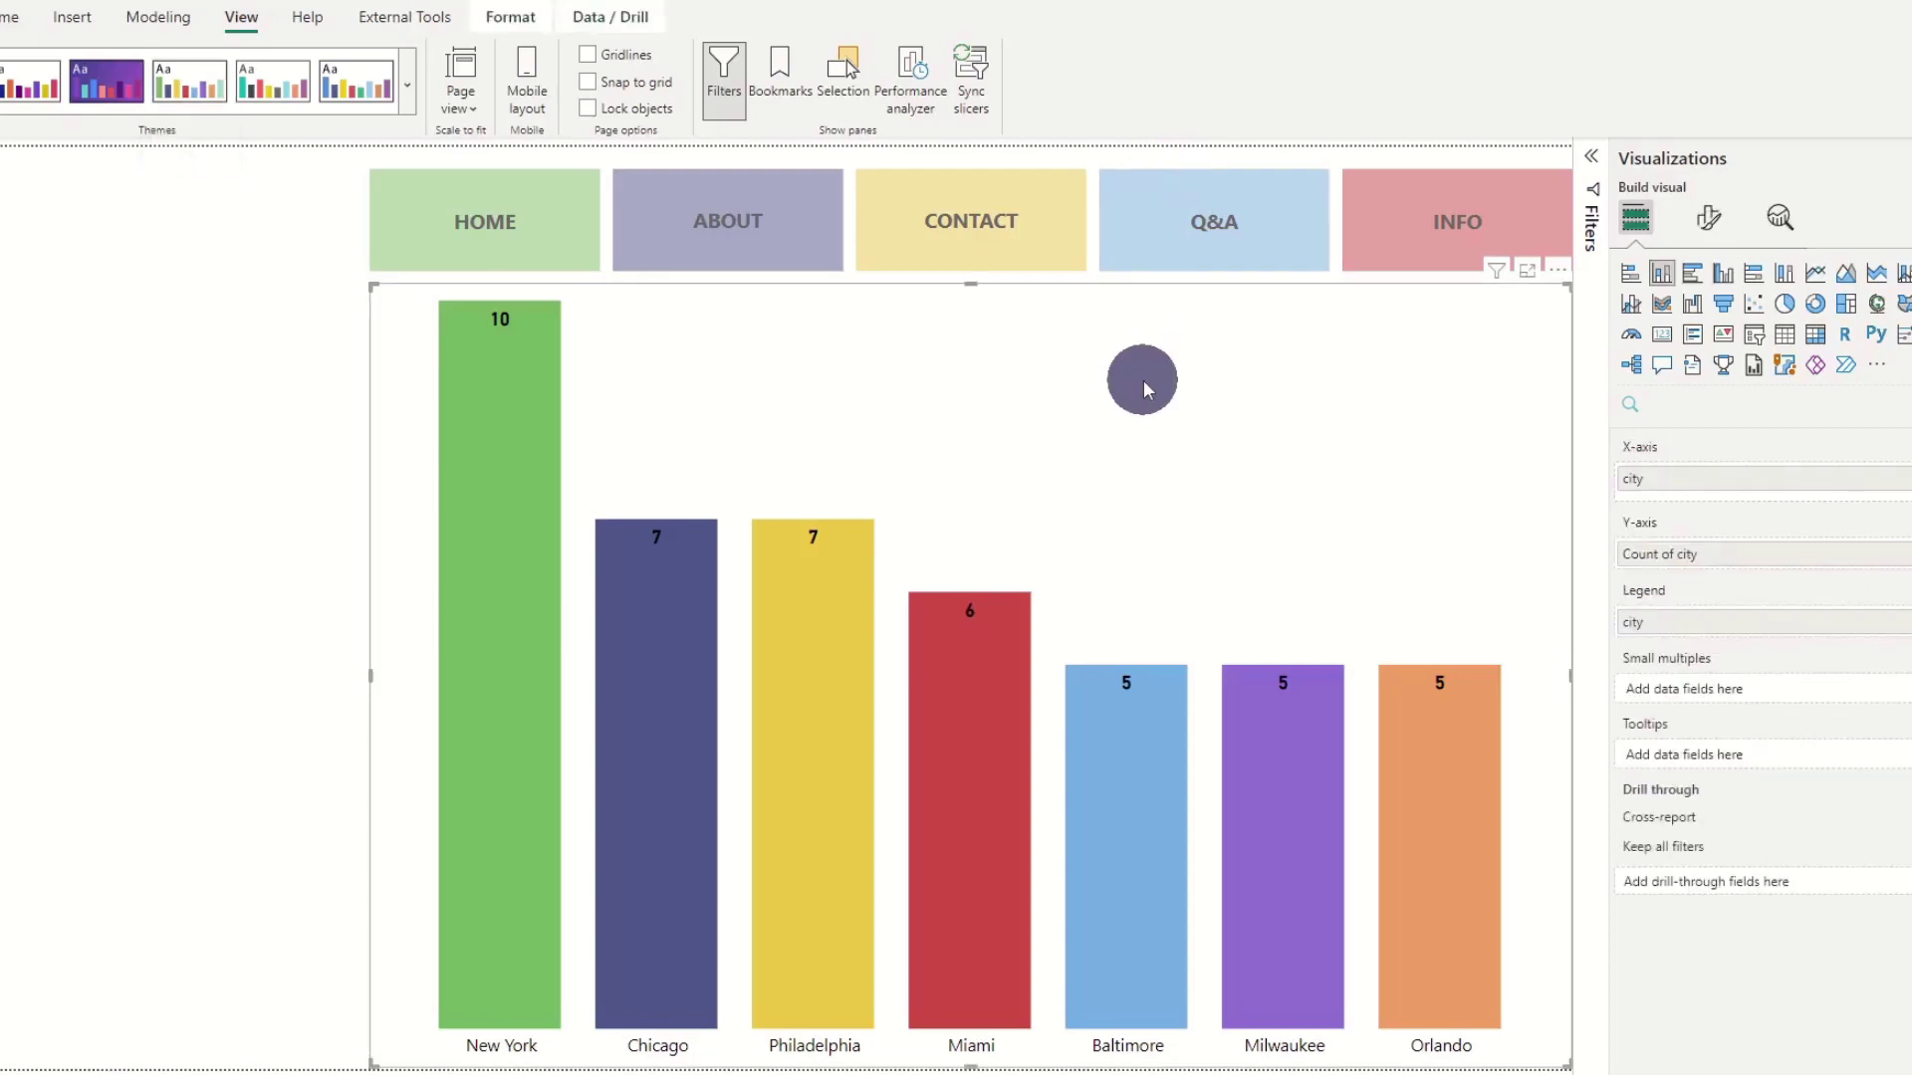
pyautogui.click(409, 92)
pyautogui.click(60, 595)
pyautogui.doubleClick(280, 164)
pyautogui.click(1116, 586)
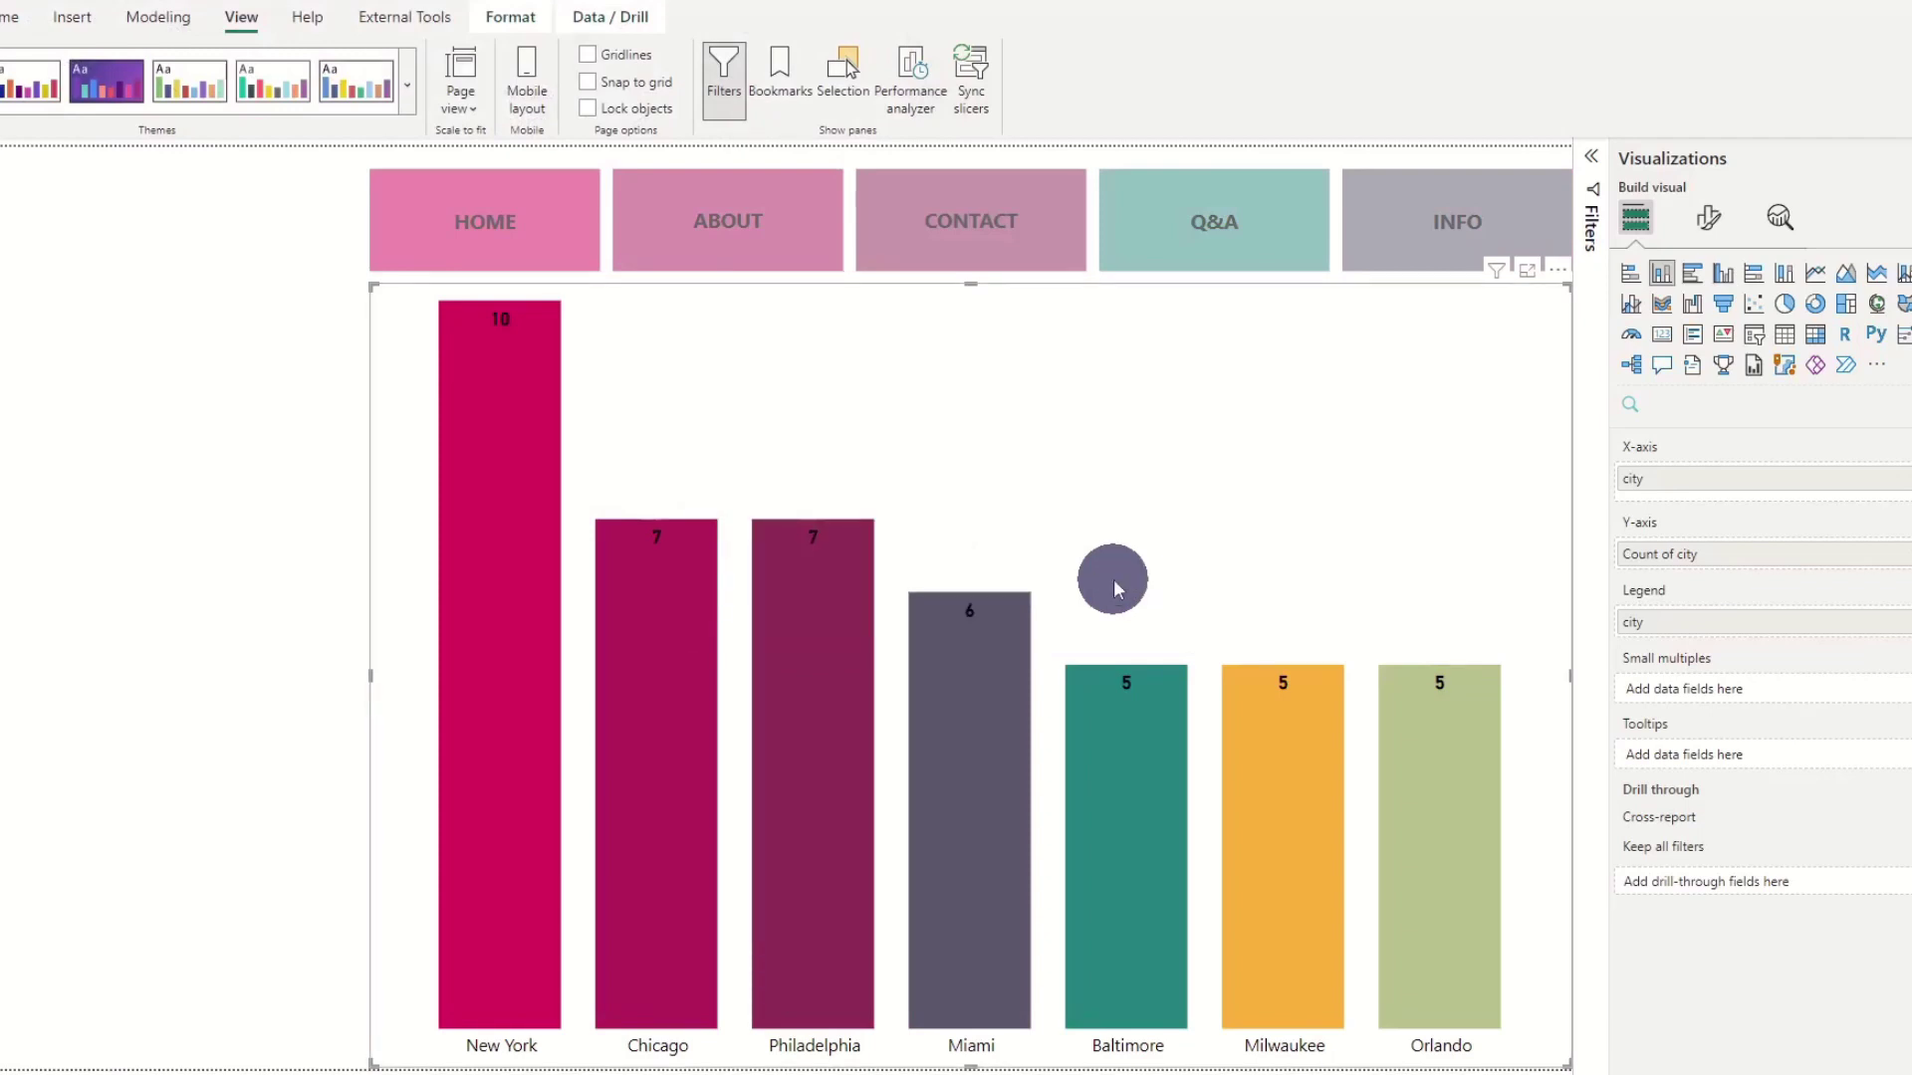
# Open the chart's Columns colour settings and the New York colour choices
pyautogui.click(1708, 221)
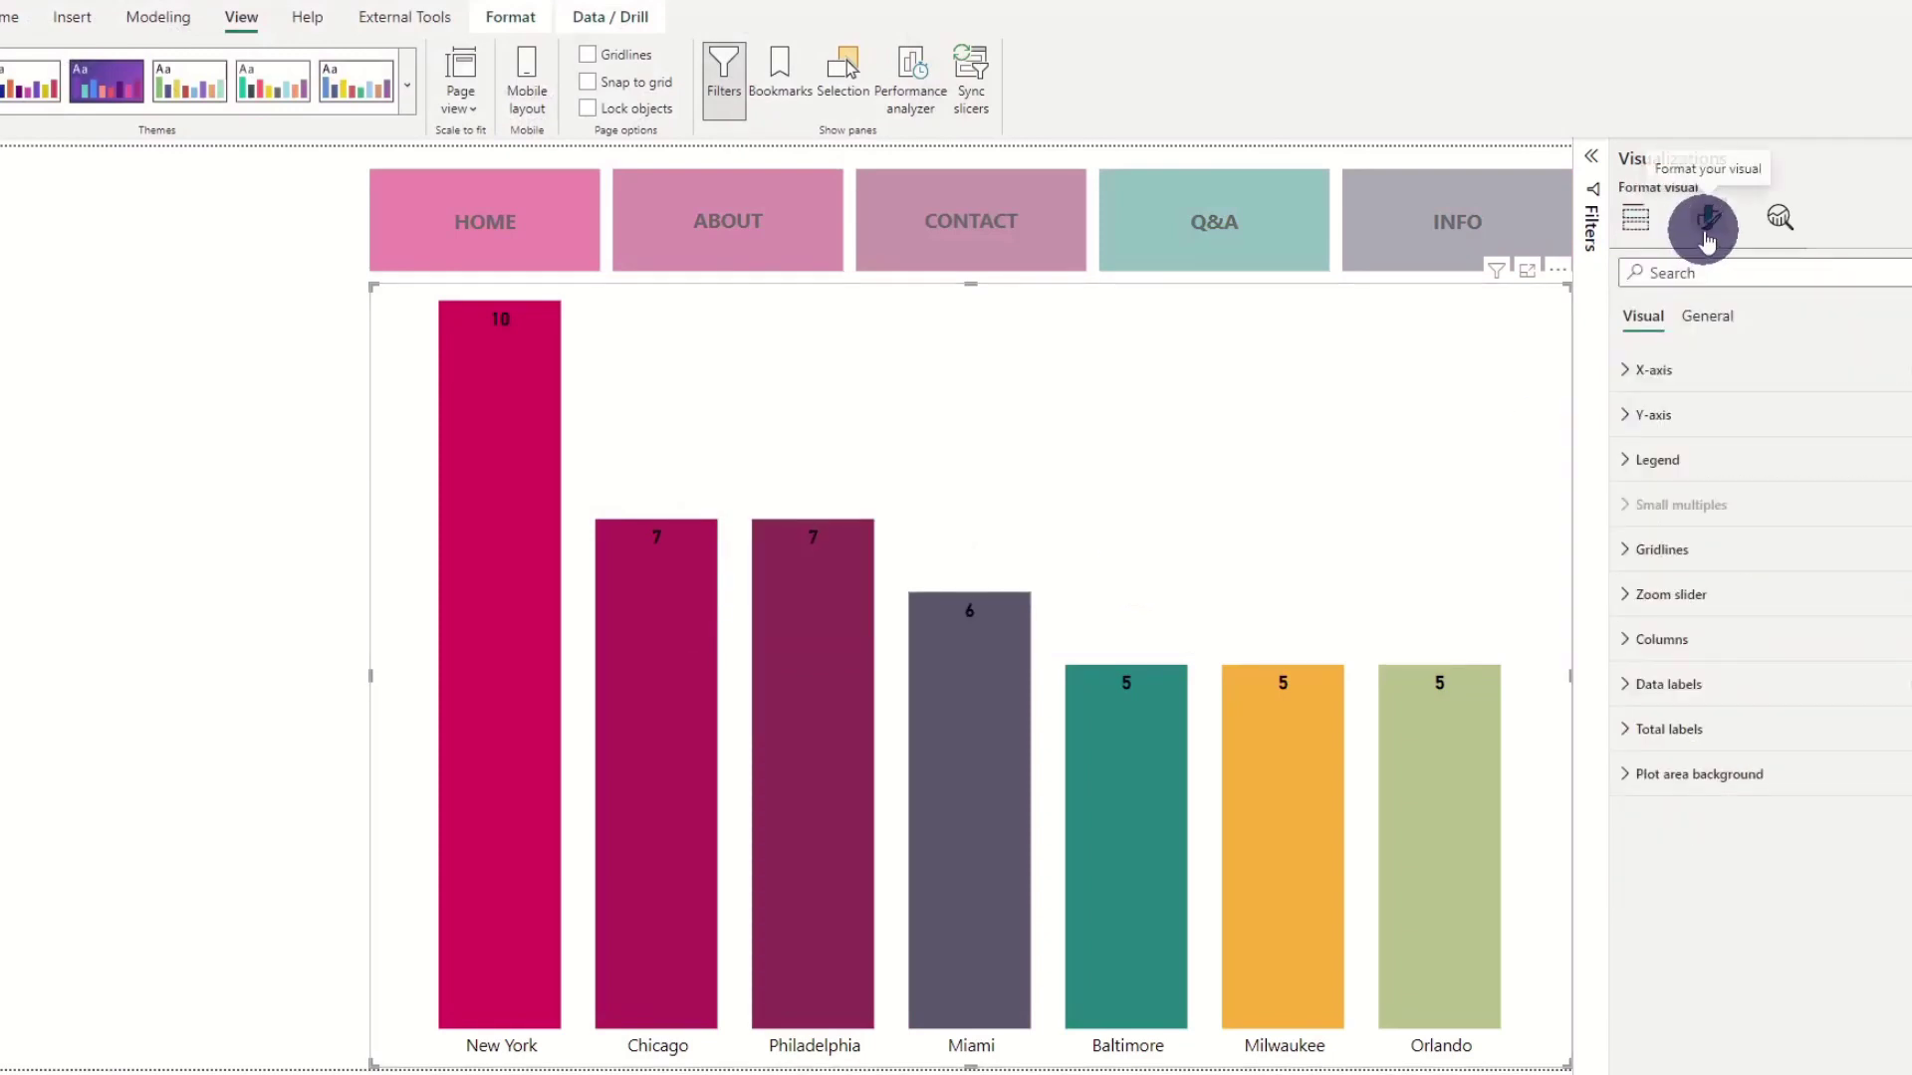
pyautogui.click(1705, 638)
pyautogui.click(1668, 739)
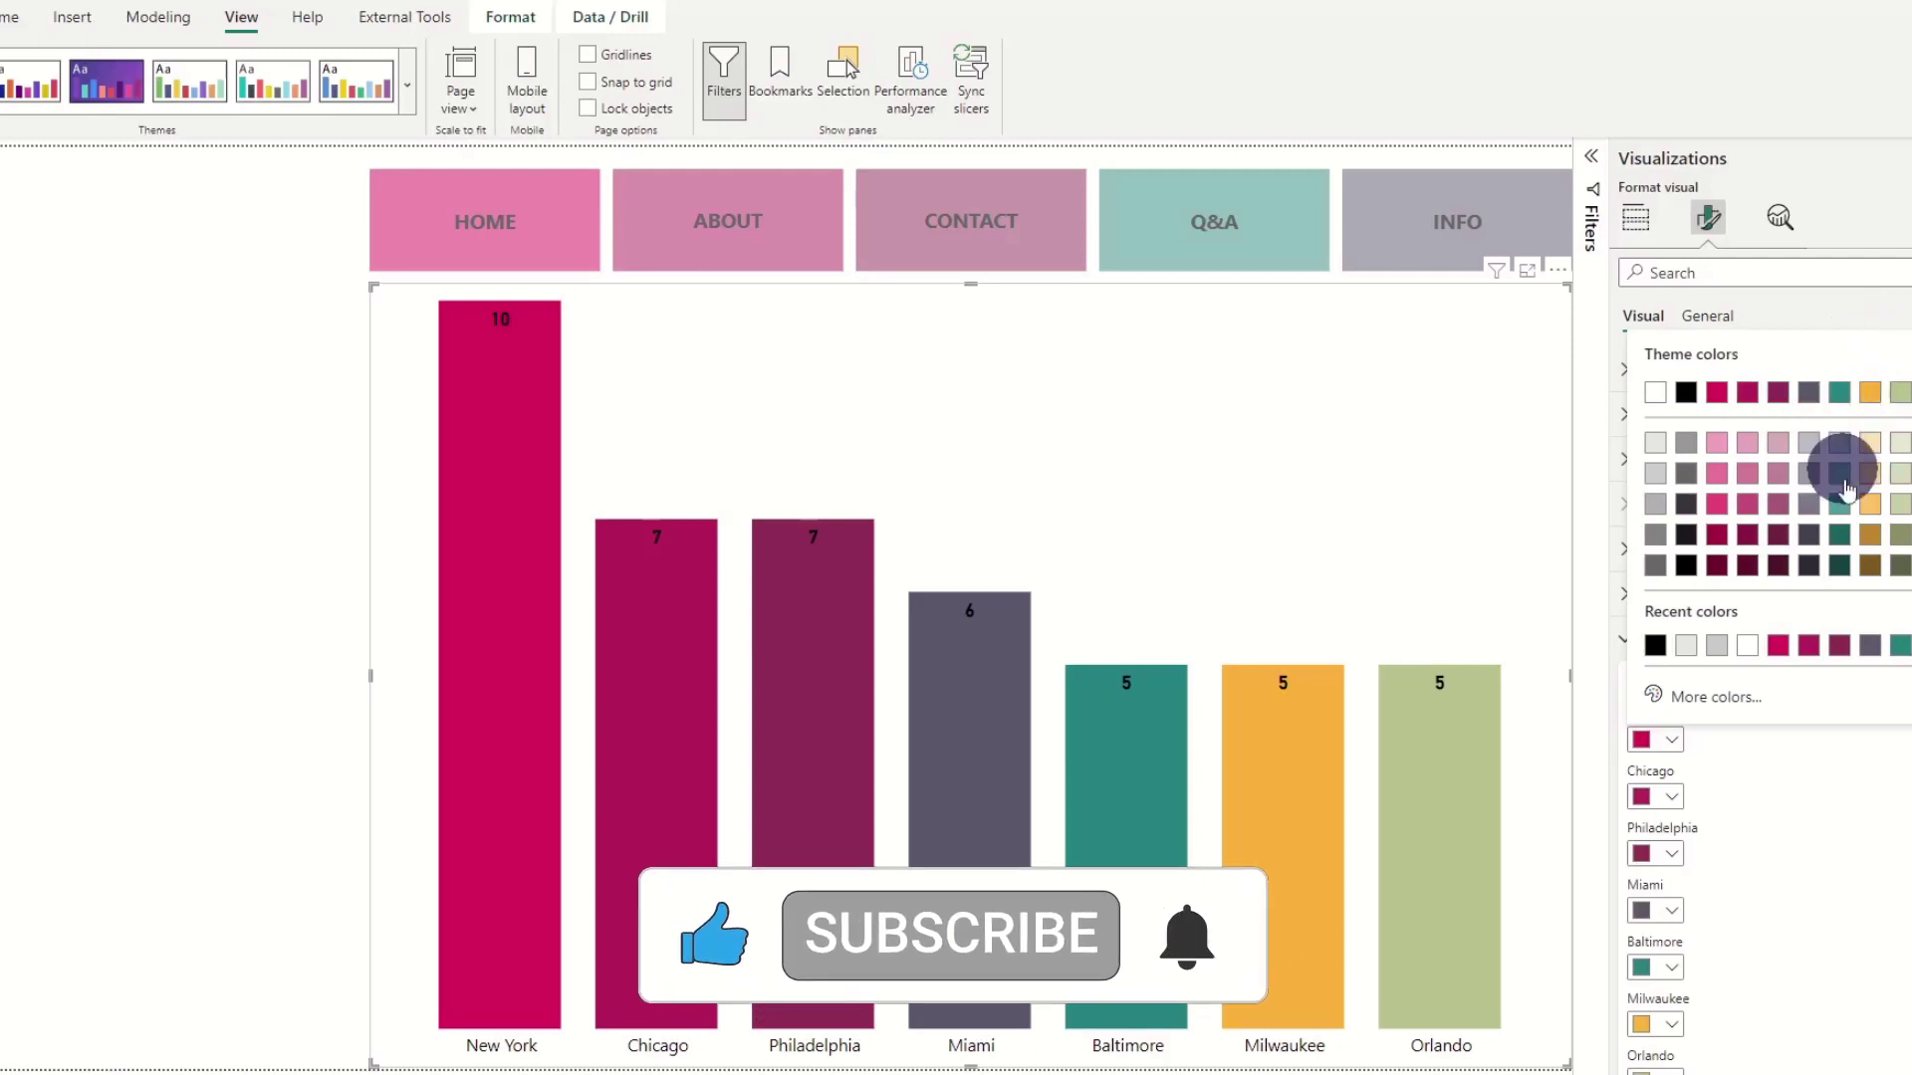
# Add Vegas Gold D9BA65 between Yellow Orange and Sage in Coolors and copy its hex
pyautogui.press('Escape')
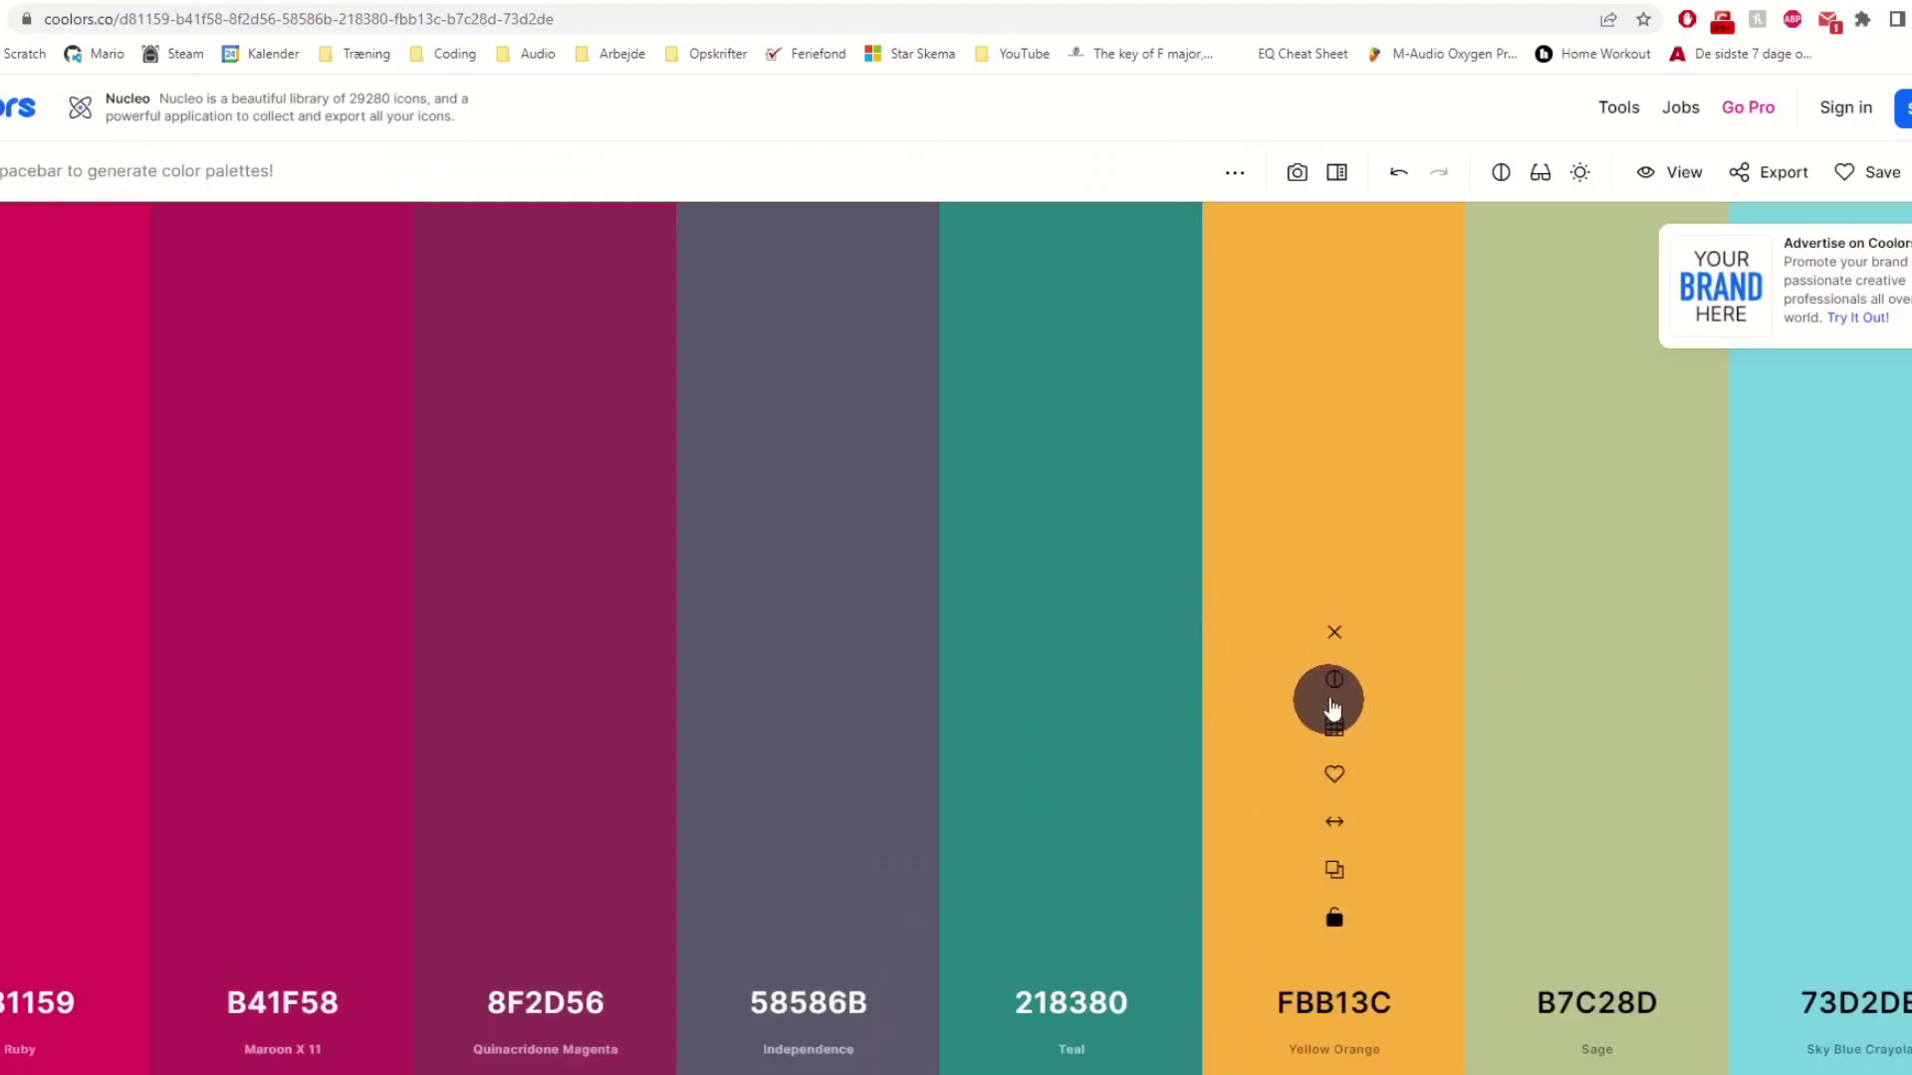
pyautogui.click(1465, 675)
pyautogui.click(1401, 1006)
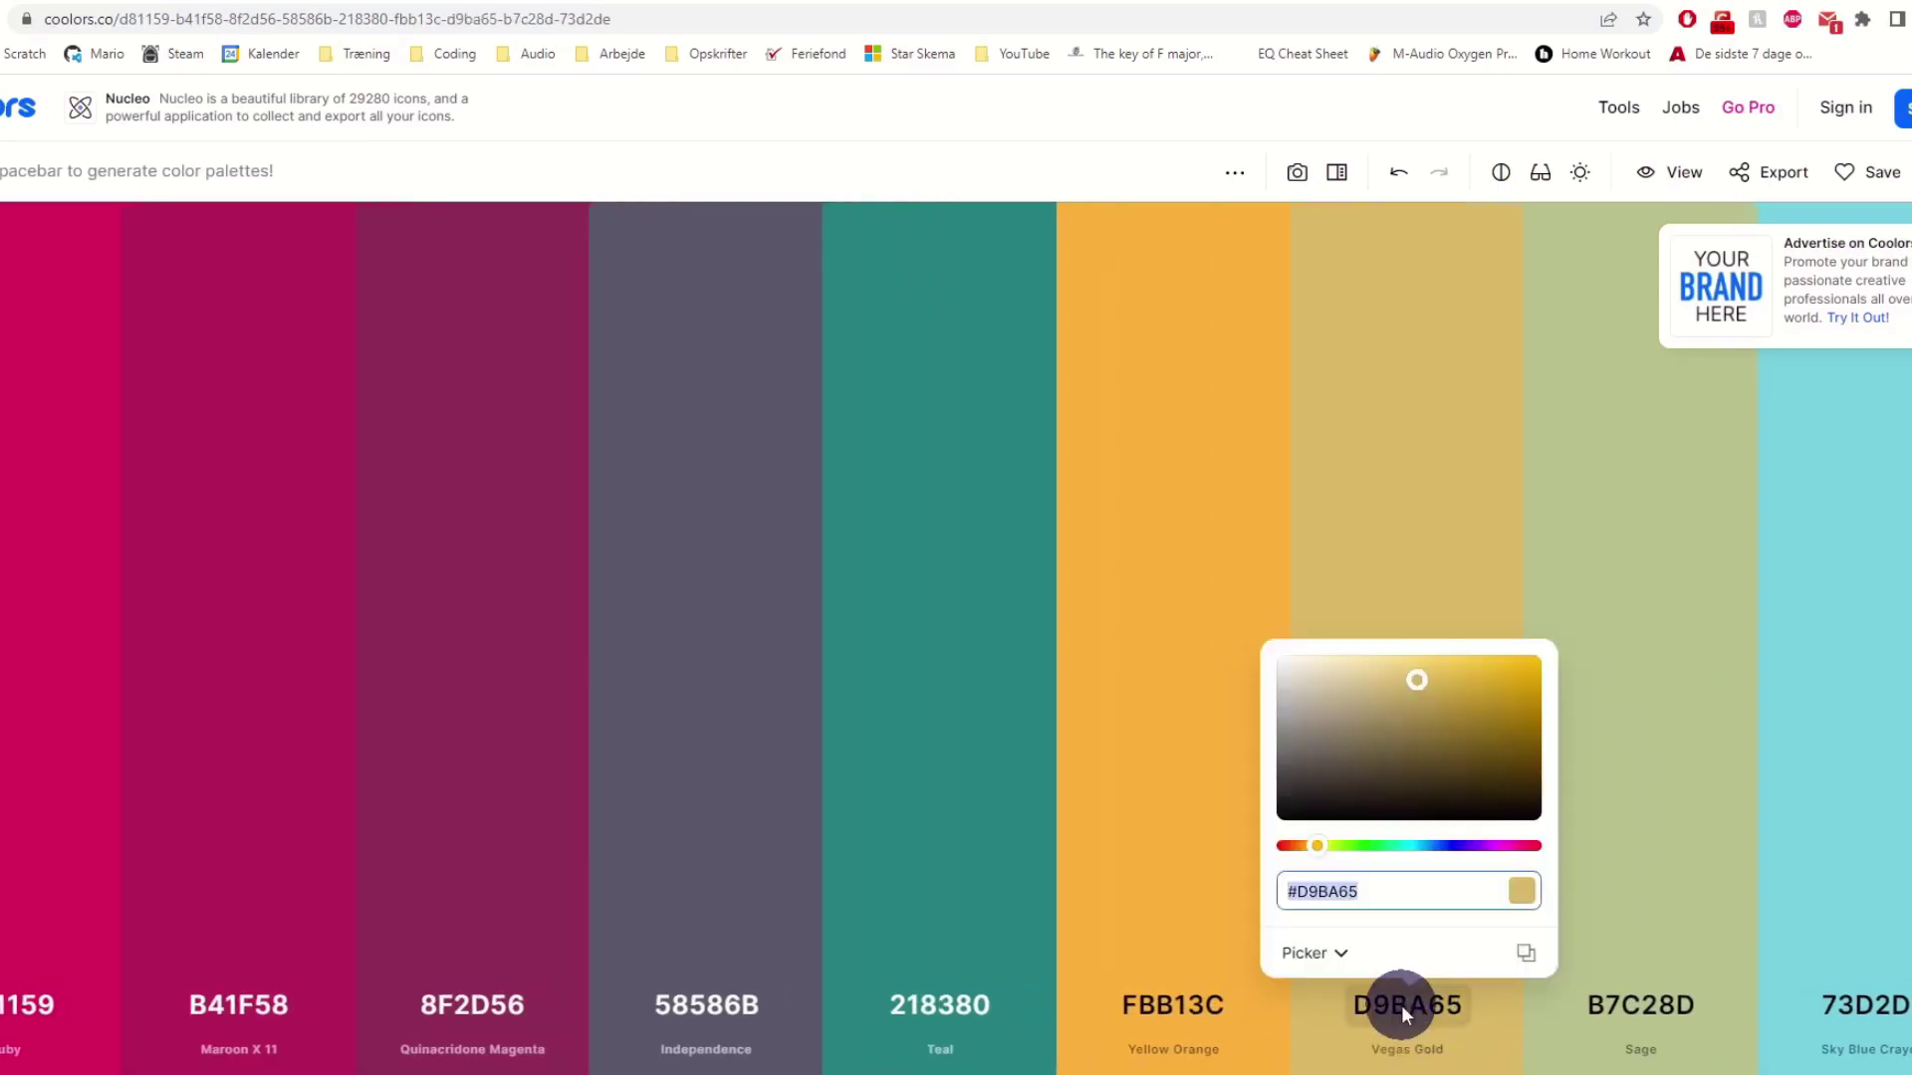
pyautogui.click(1335, 991)
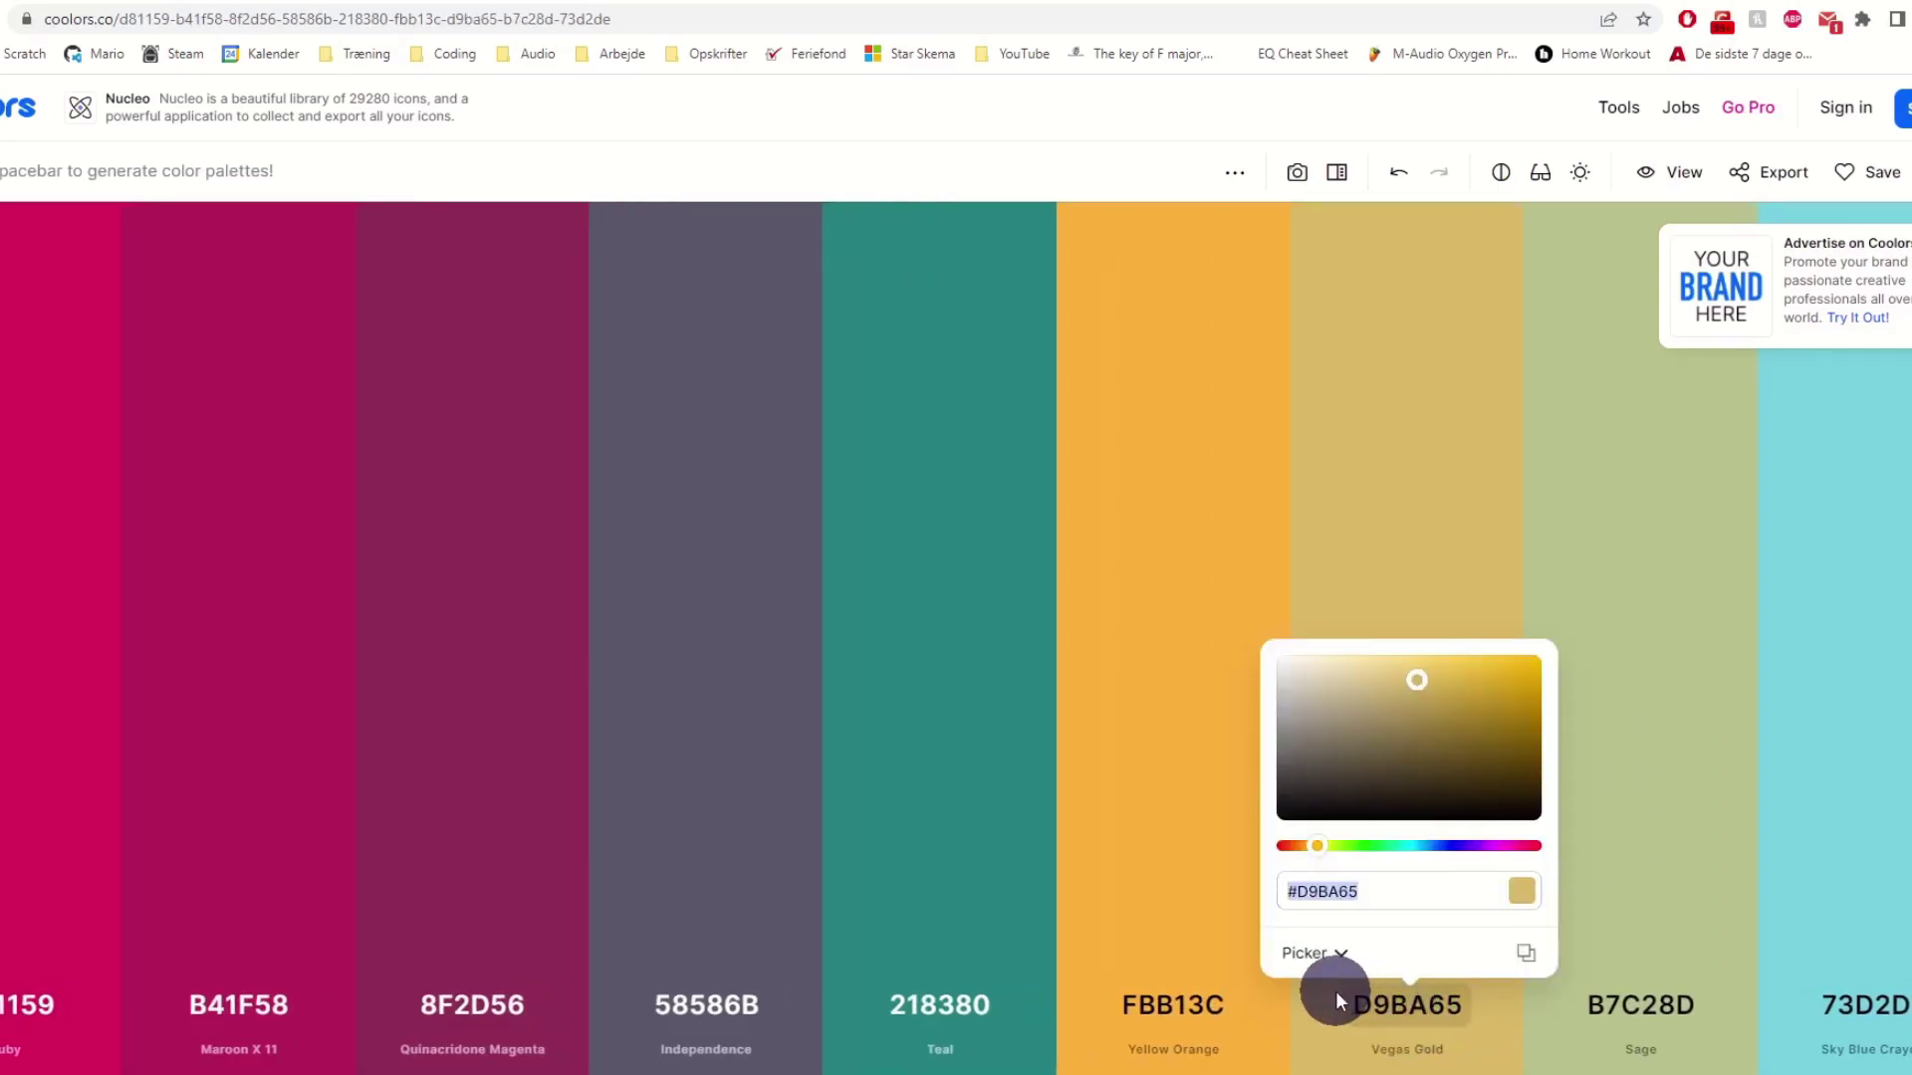
# Replace d81159 with D9BA65 in DDD_Theme.json and save the file
pyautogui.hotkey('alt', 'Tab')
pyautogui.doubleClick(927, 166)
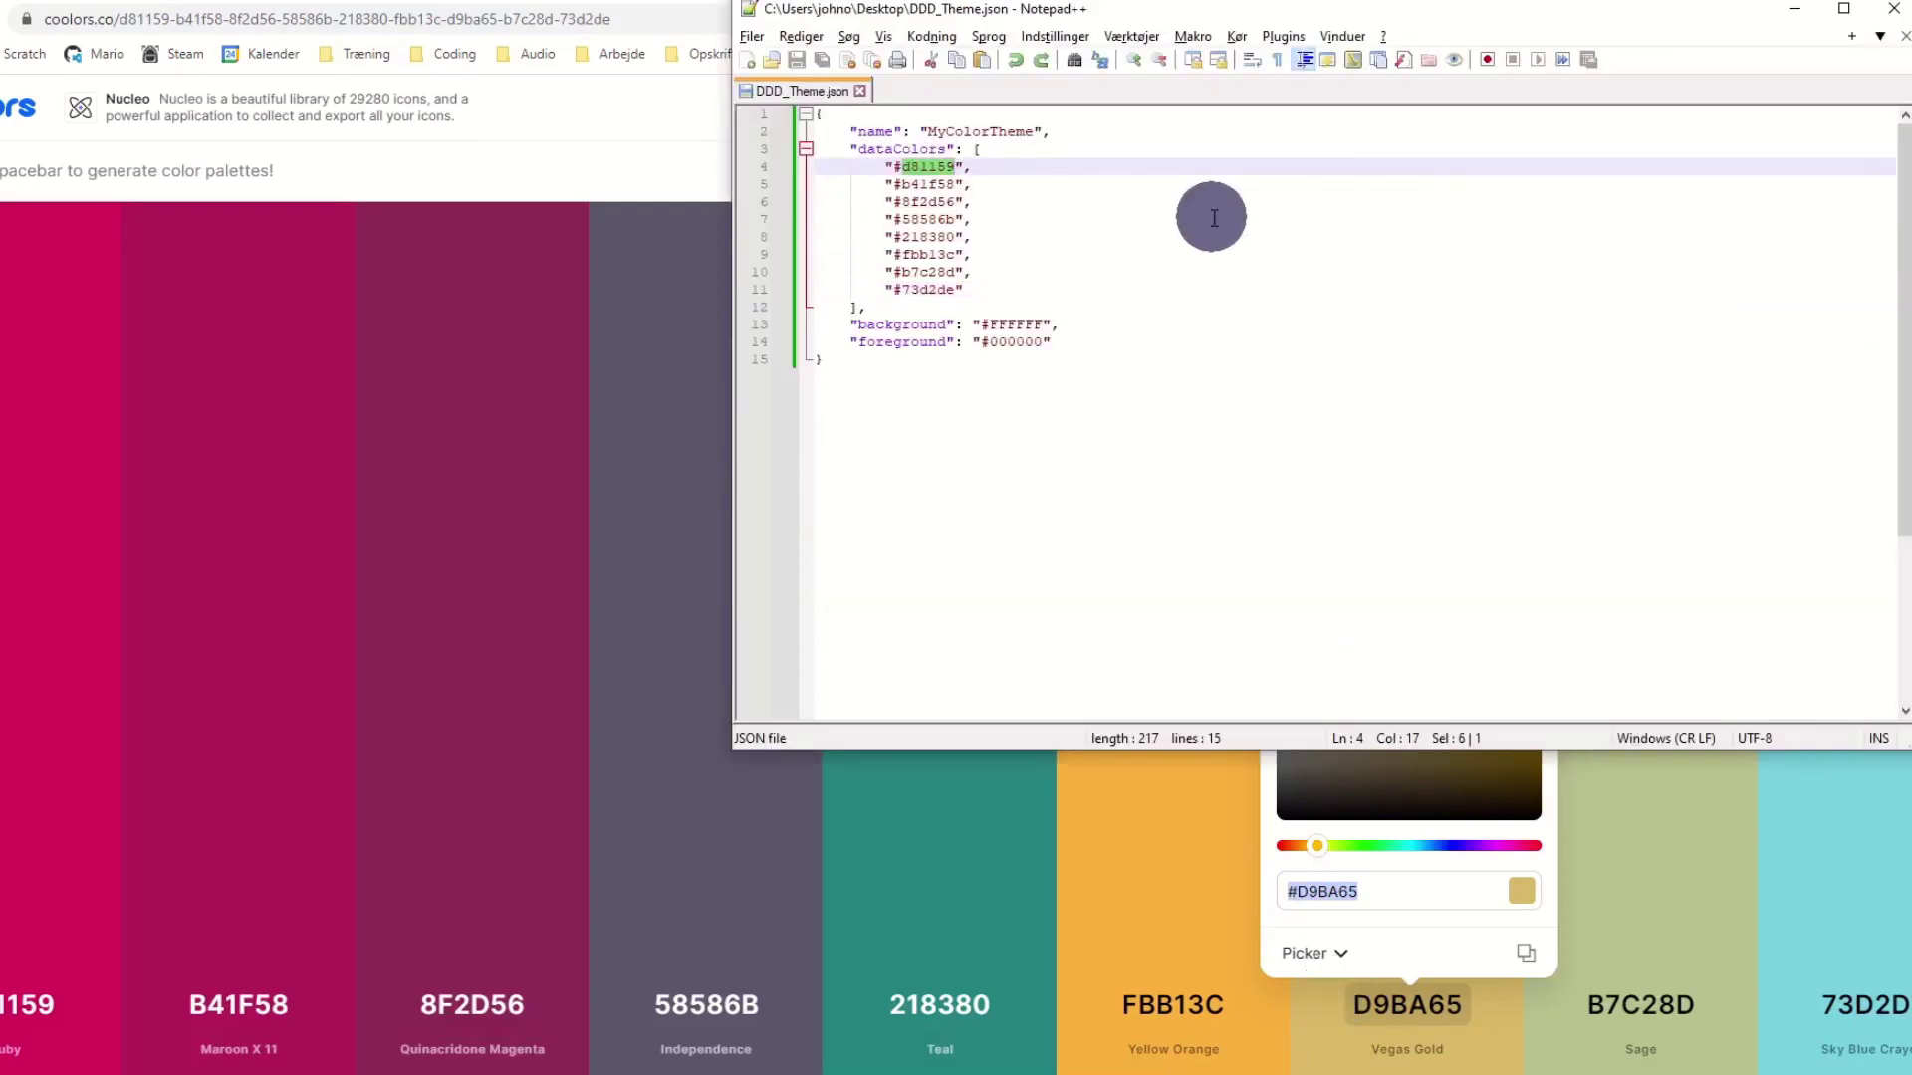
pyautogui.press('BackSpace')
pyautogui.press('BackSpace')
pyautogui.hotkey('ctrl', 's')
pyautogui.hotkey('alt', 'Tab')
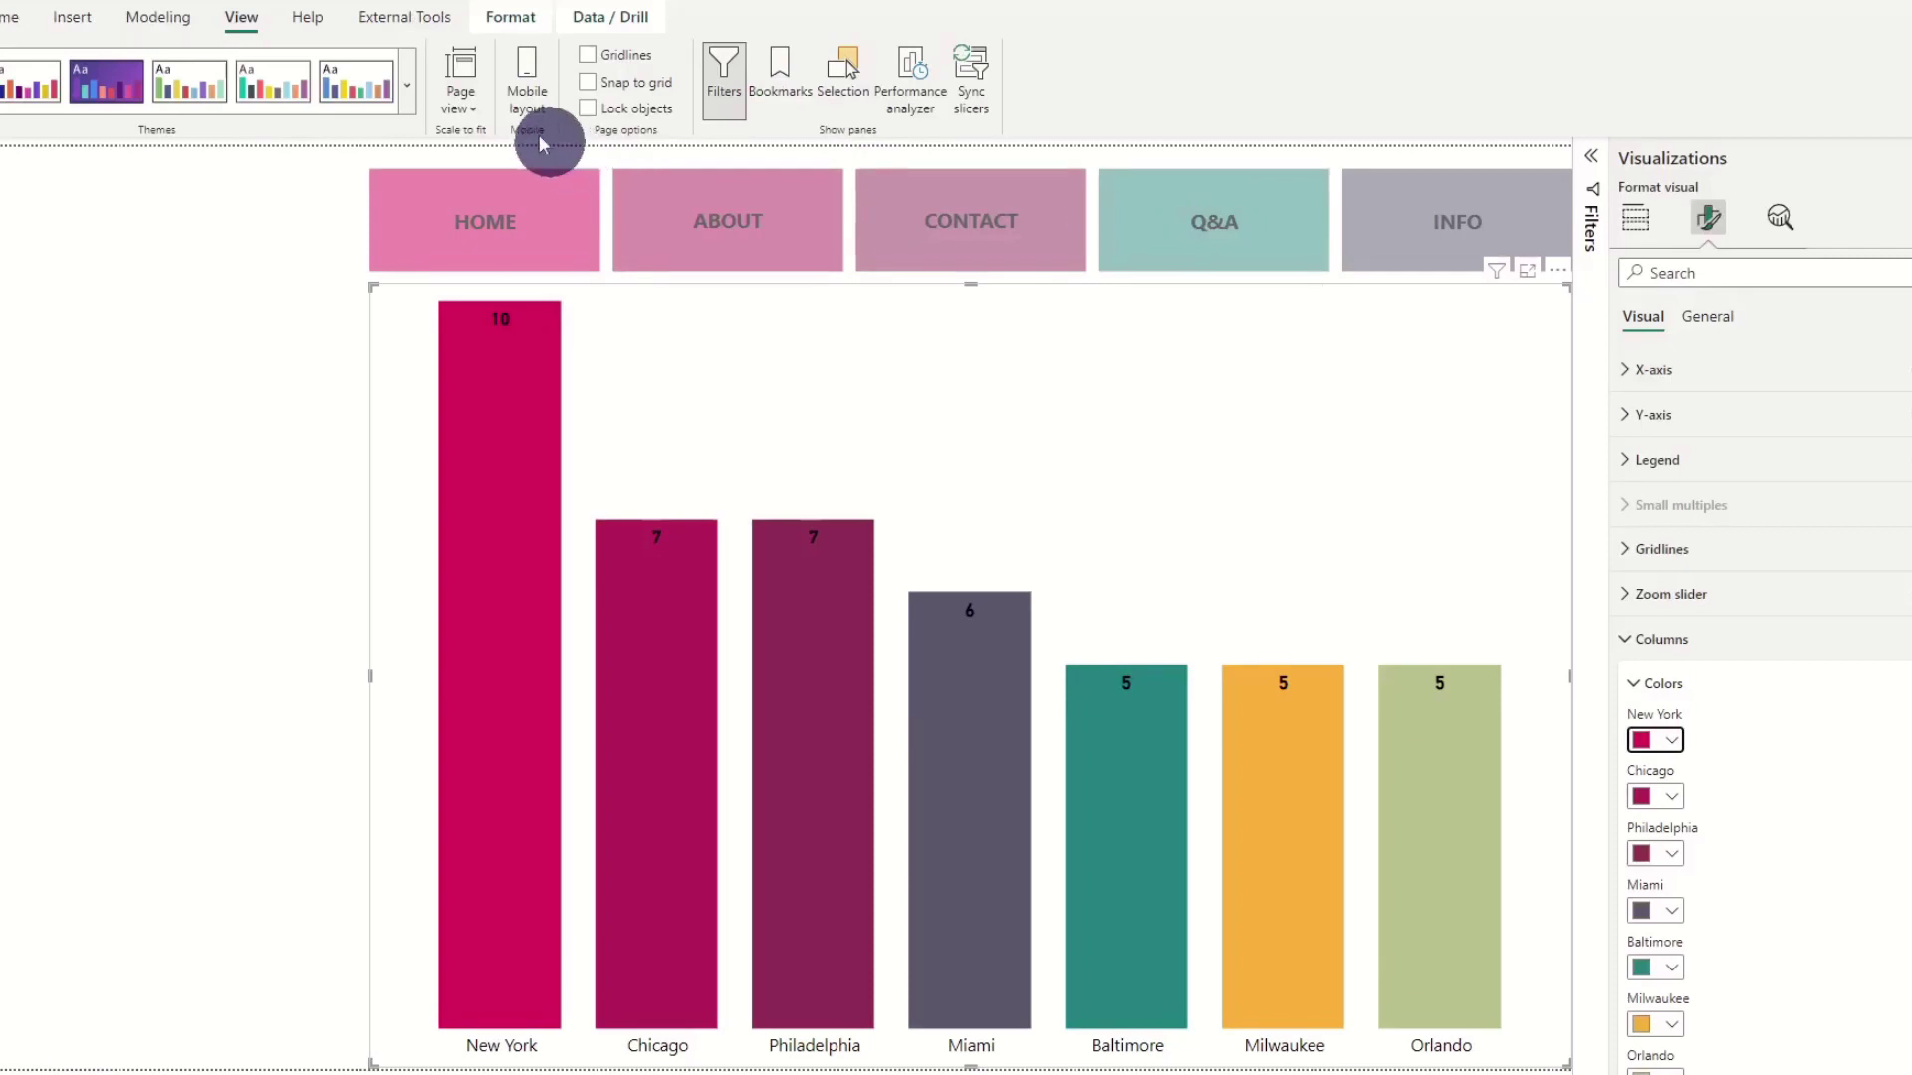
# Re-import the updated DDD_Theme.json through Browse for themes and close the confirmation
pyautogui.click(407, 84)
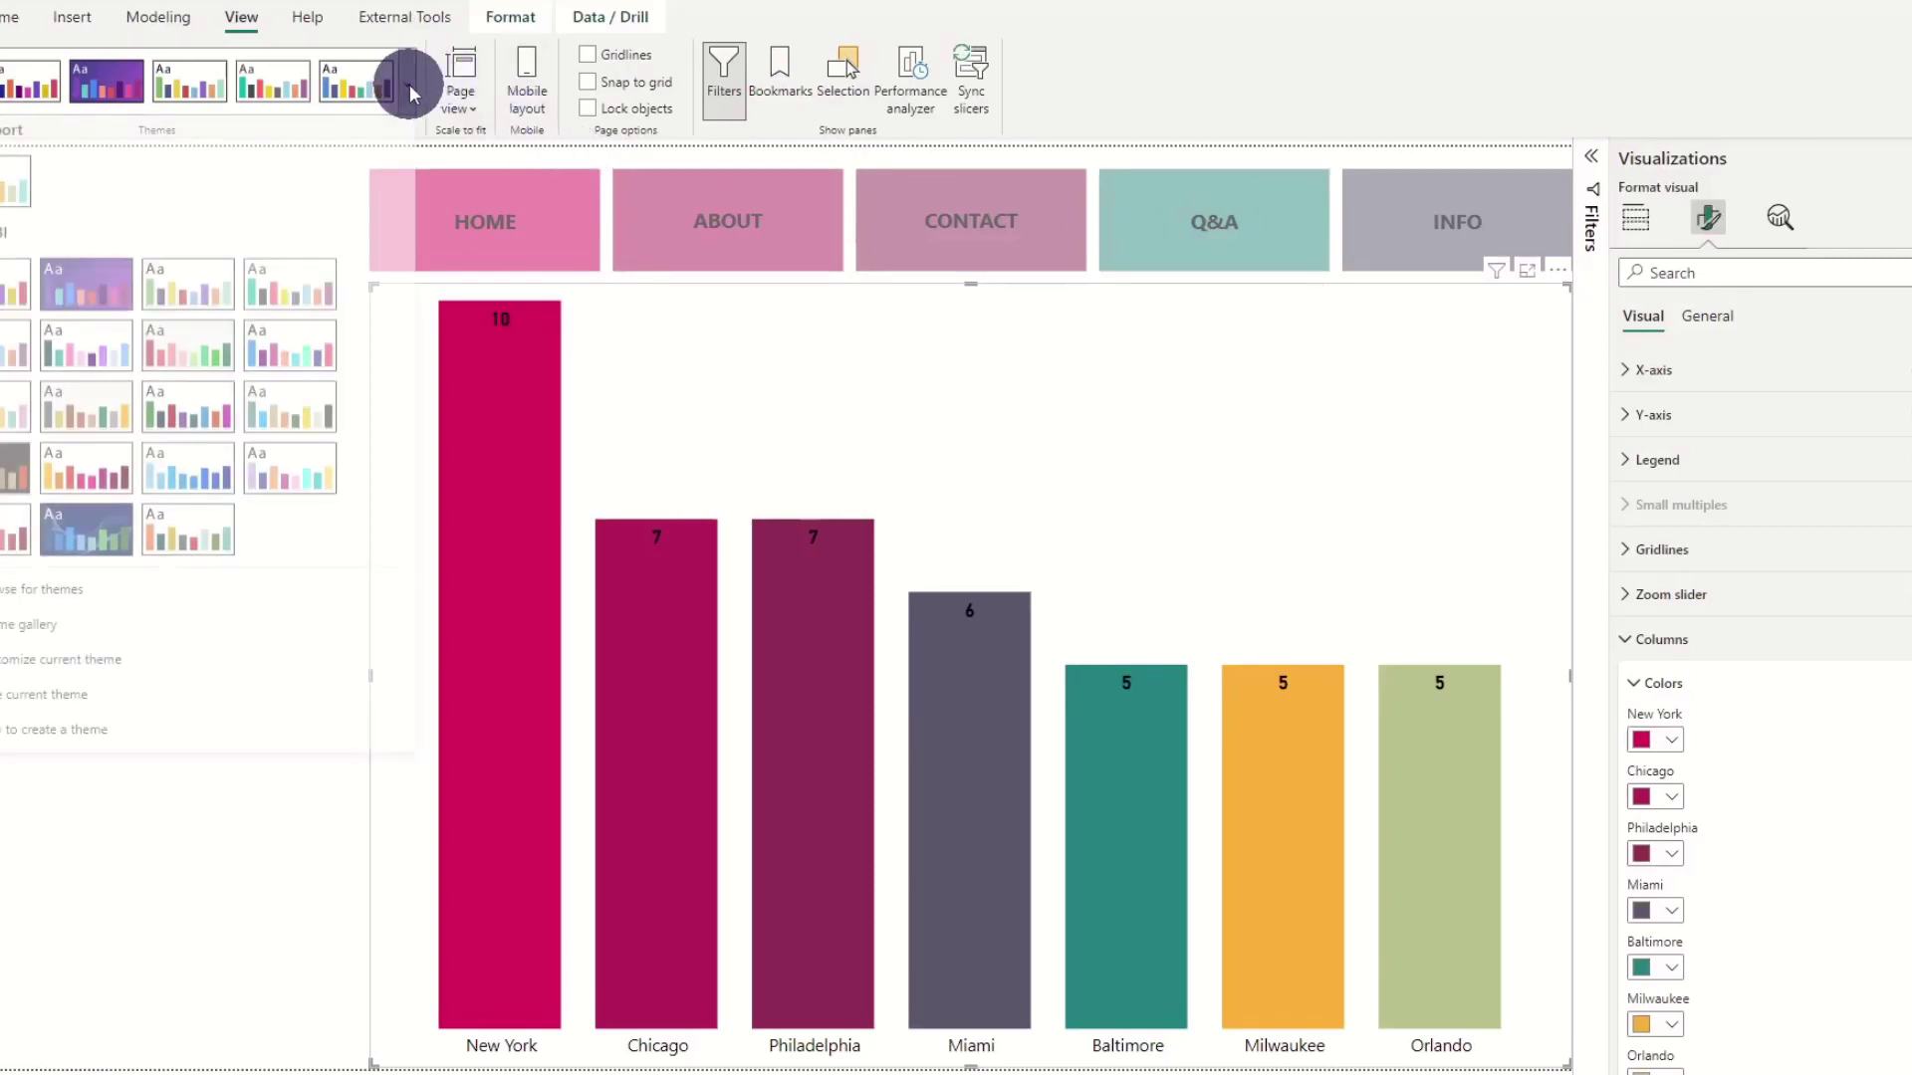
pyautogui.click(110, 595)
pyautogui.doubleClick(224, 172)
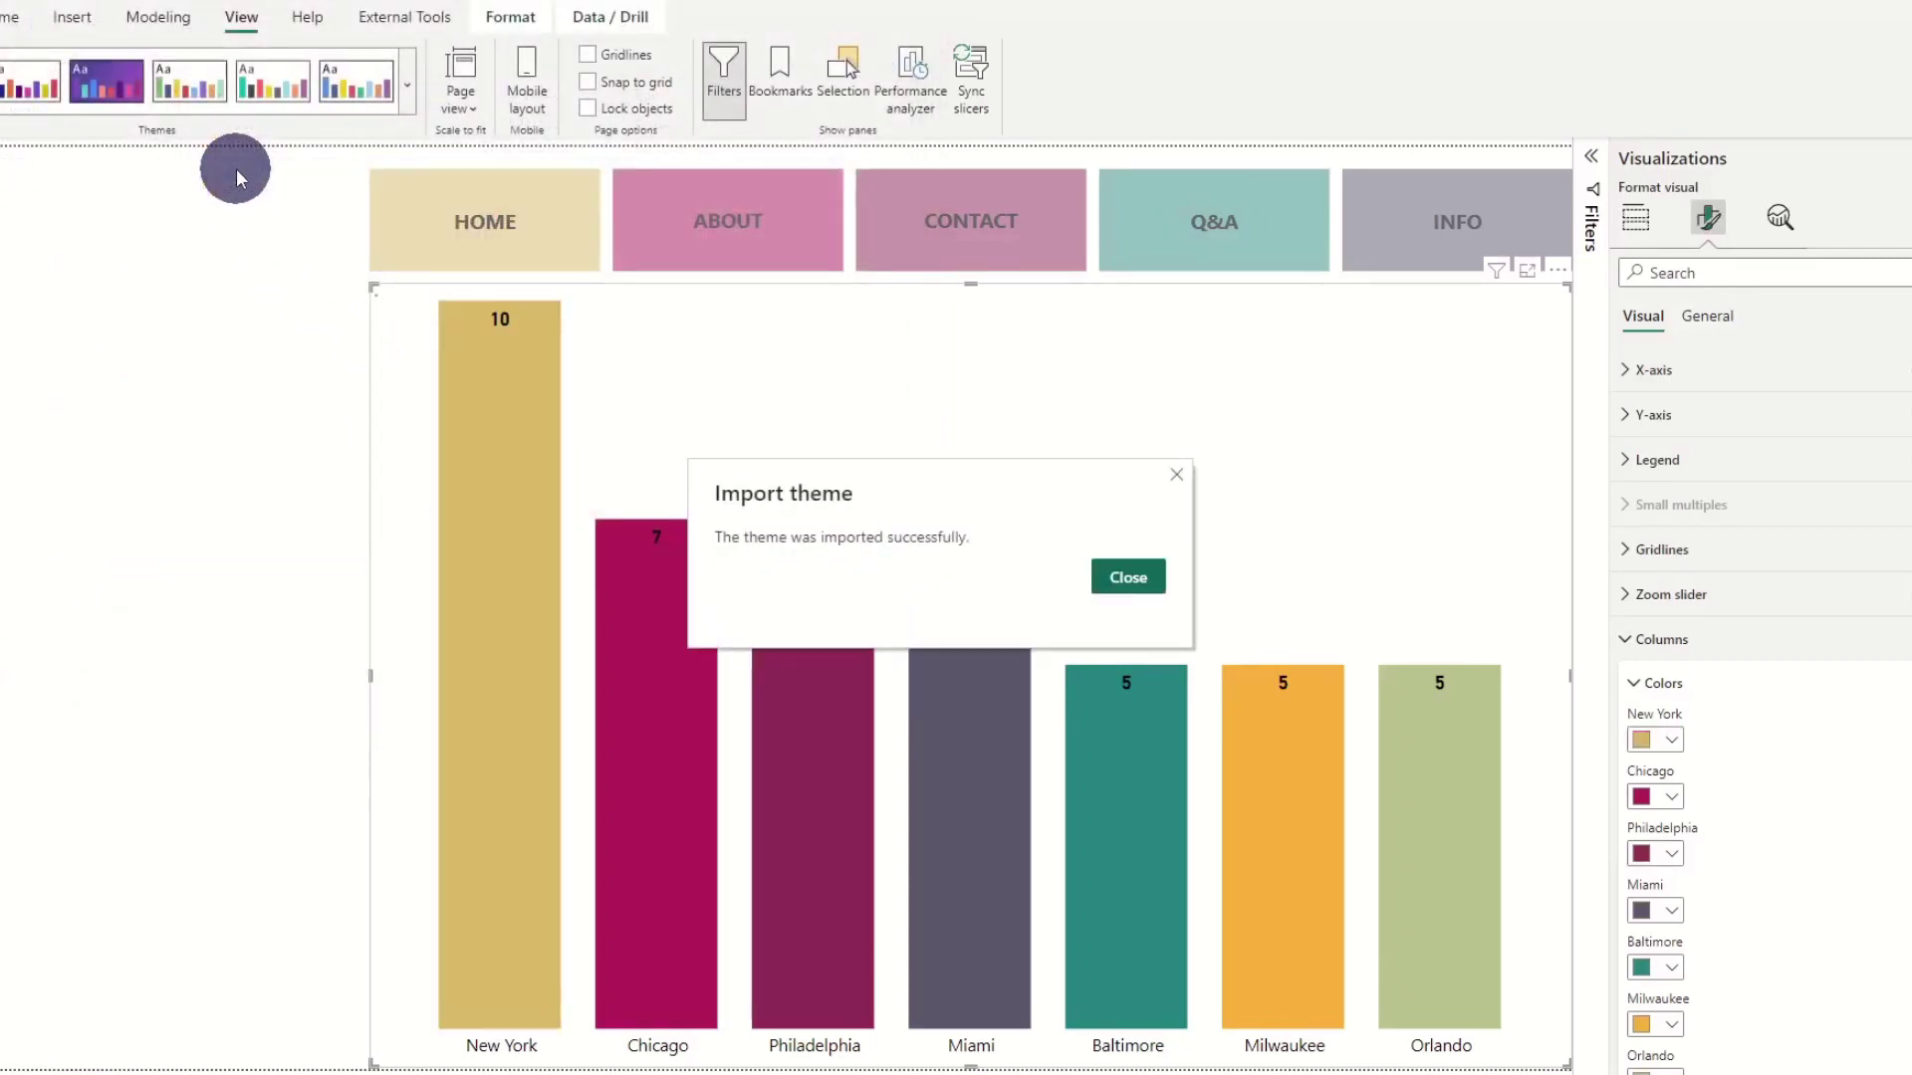
pyautogui.click(1127, 587)
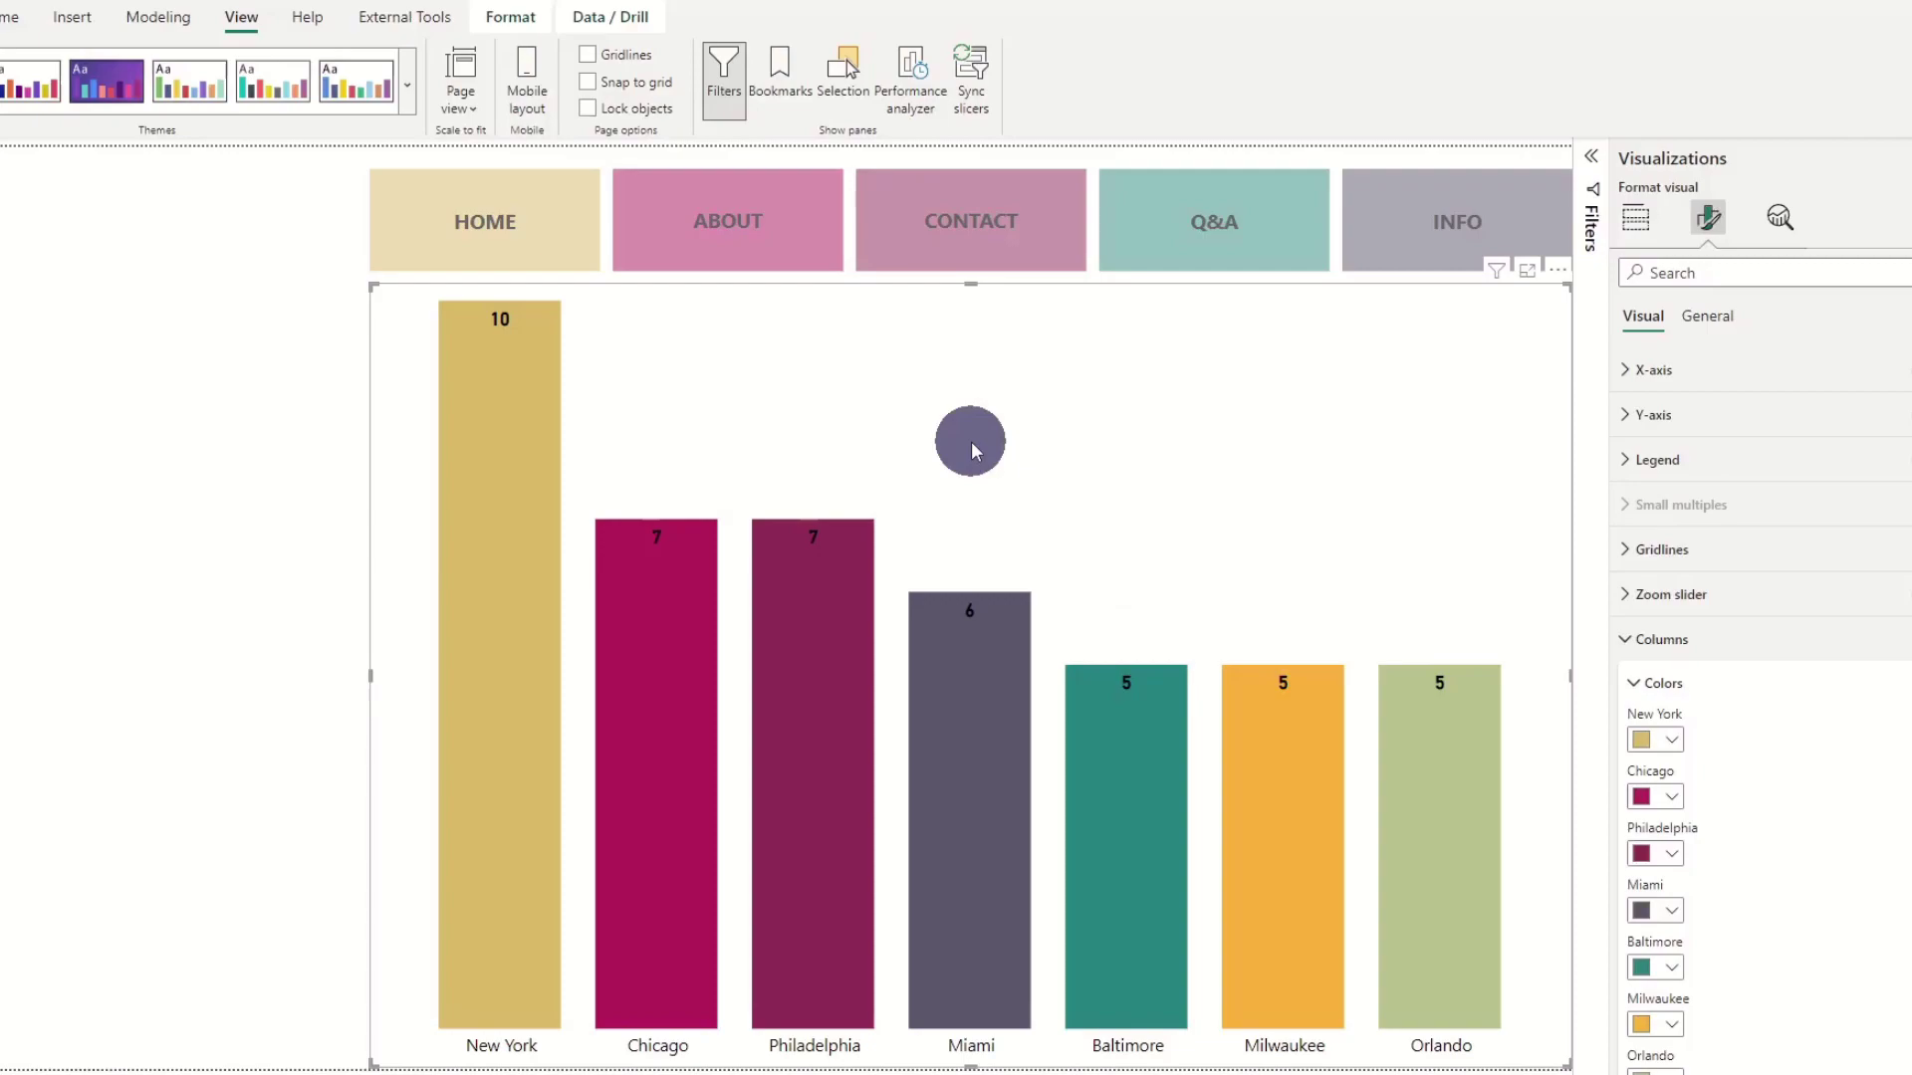
# Export the trending blue-gradient palette from Explore as code and copy its hex array
pyautogui.hotkey('alt', 'Tab')
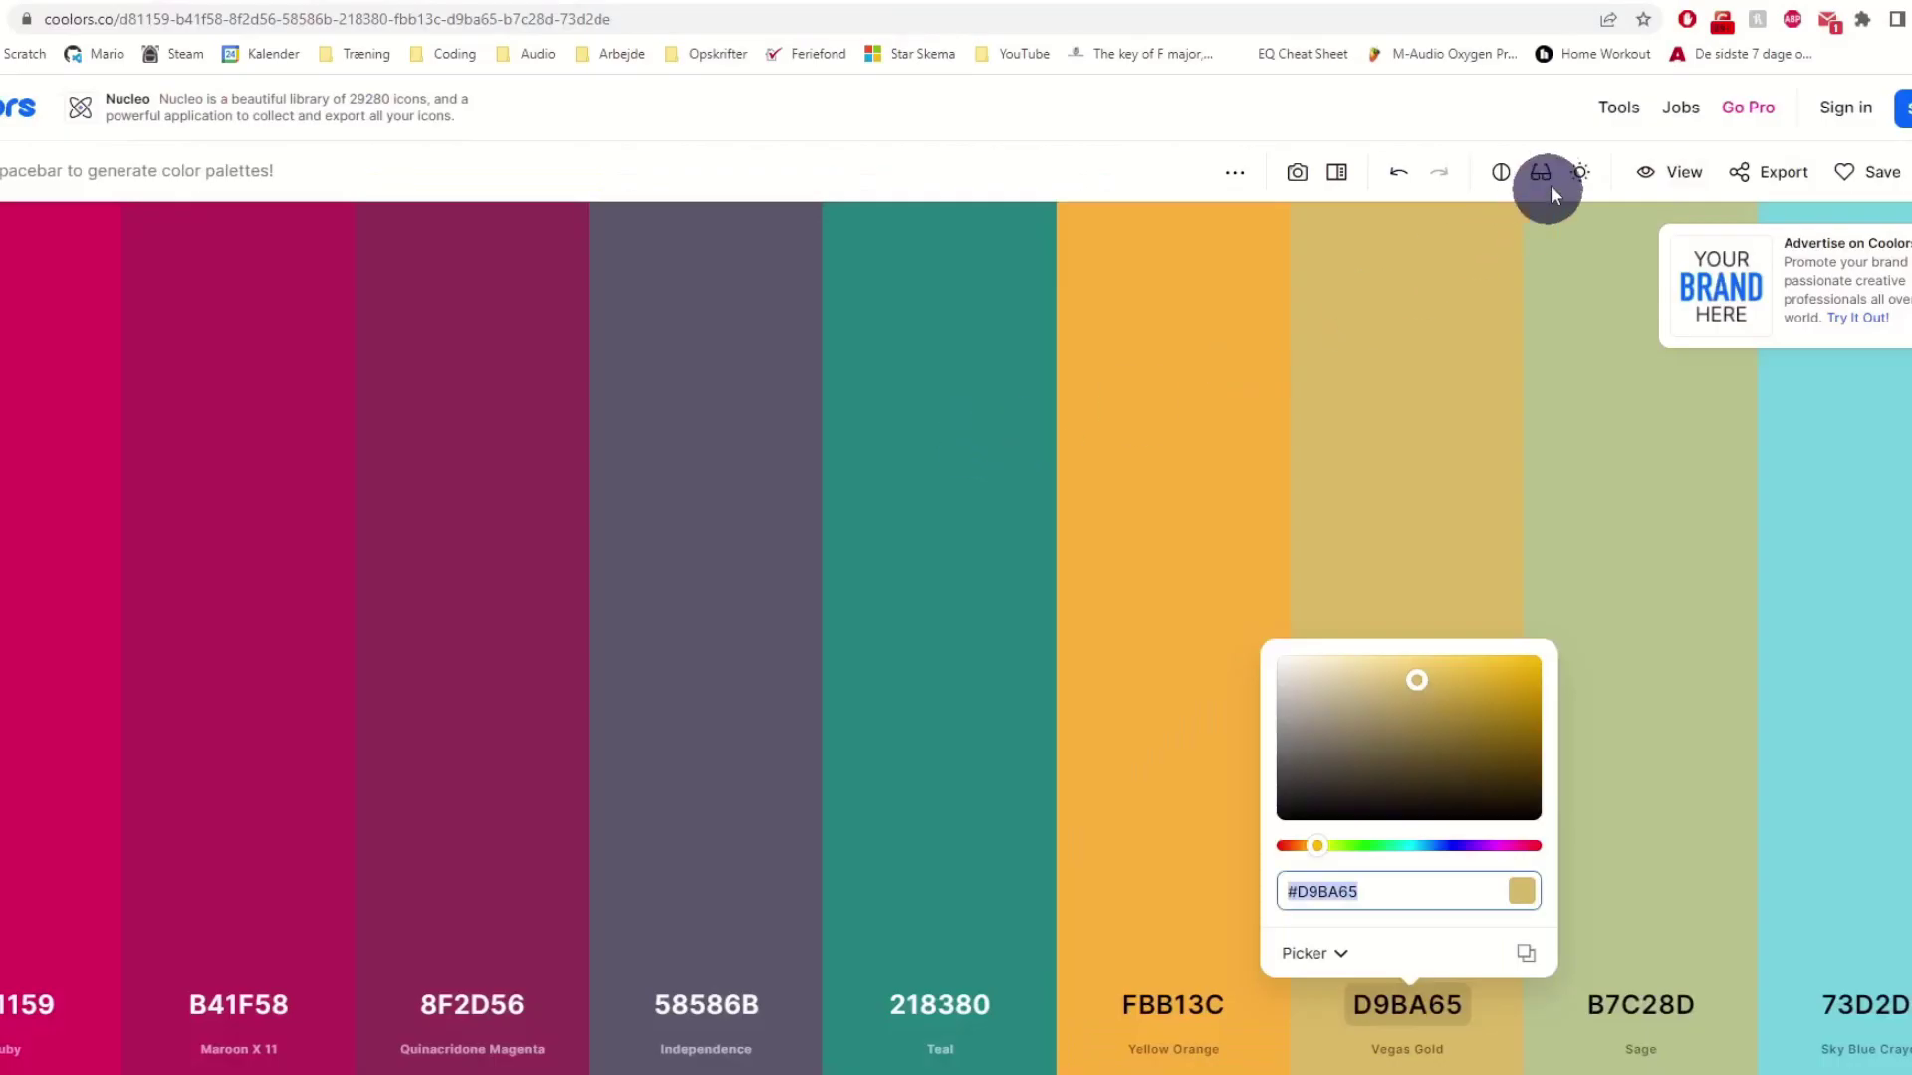
pyautogui.click(1617, 109)
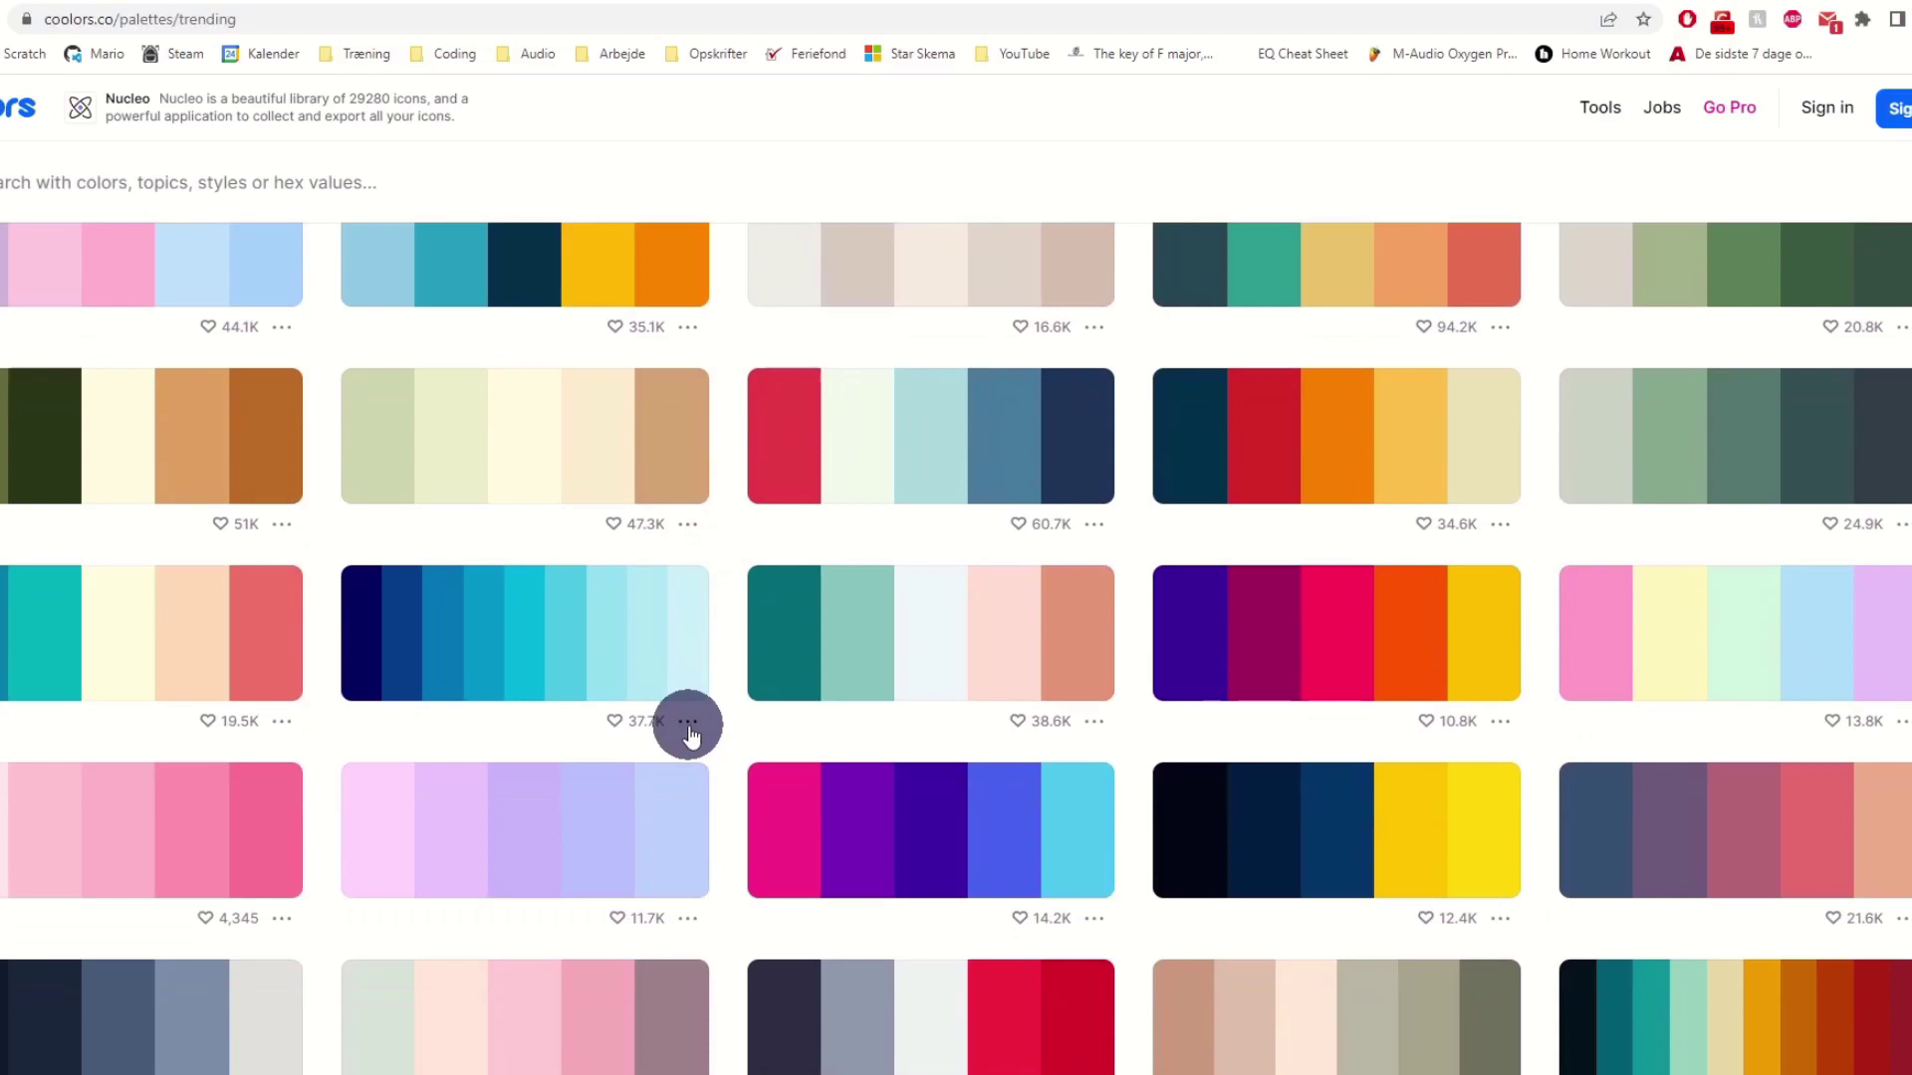
pyautogui.click(689, 723)
pyautogui.click(670, 627)
pyautogui.click(1115, 637)
pyautogui.moveTo(715, 590); pyautogui.dragTo(1171, 595)
pyautogui.hotkey('ctrl', 'c')
# Paste the blue palette hex array over the old dataColors list and delete the extra ]
pyautogui.hotkey('alt', 'Tab')
pyautogui.moveTo(1089, 289); pyautogui.dragTo(956, 150)
pyautogui.hotkey('ctrl', 'v')
pyautogui.press('BackSpace')
# Put 03045e, 023e8a and 0077b6 on separate indented lines, each prefixed with #
pyautogui.click(979, 149)
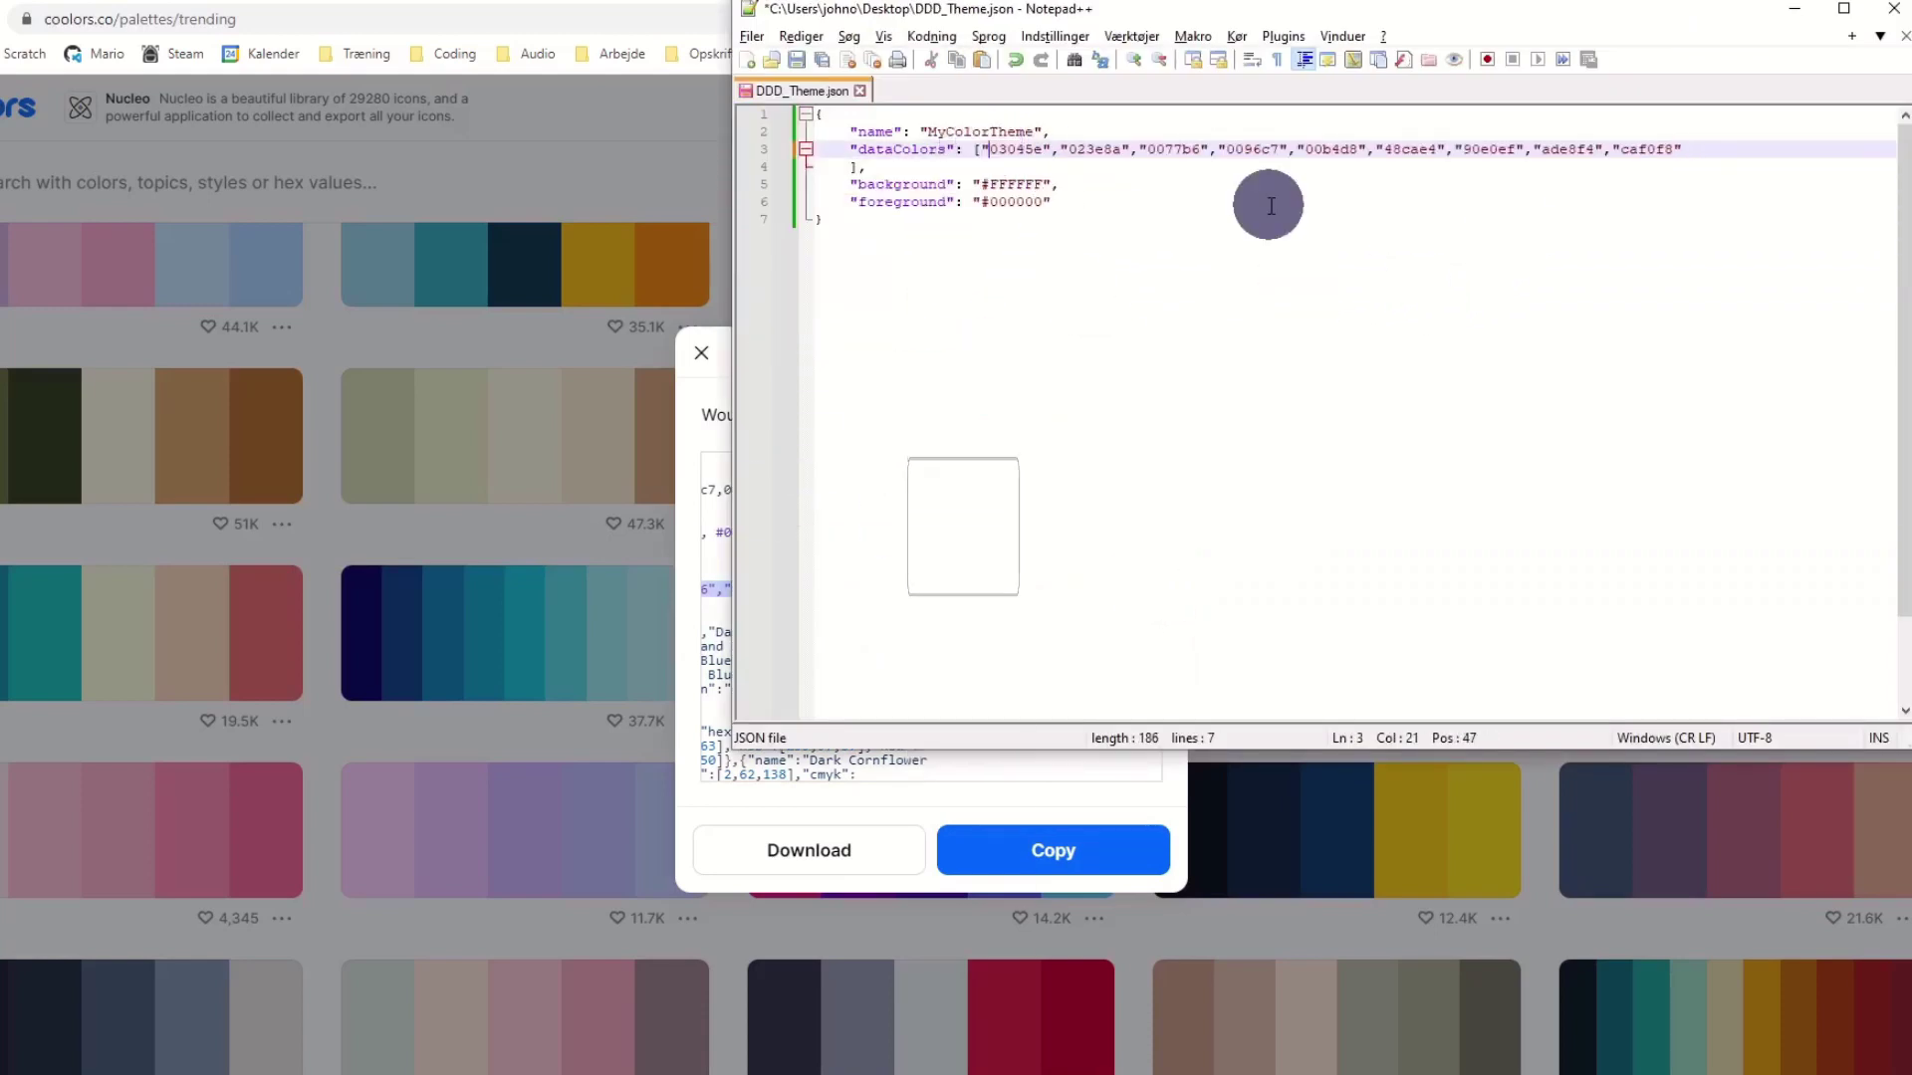
pyautogui.press('Return')
pyautogui.press('Tab')
pyautogui.press('Right')
pyautogui.write('#')
pyautogui.press('Right')
pyautogui.press('Right')
pyautogui.press('Right')
pyautogui.press('Right')
pyautogui.press('Right')
pyautogui.press('Right')
pyautogui.press('Right')
pyautogui.press('Right')
pyautogui.press('Right')
pyautogui.press('Return')
pyautogui.press('Right')
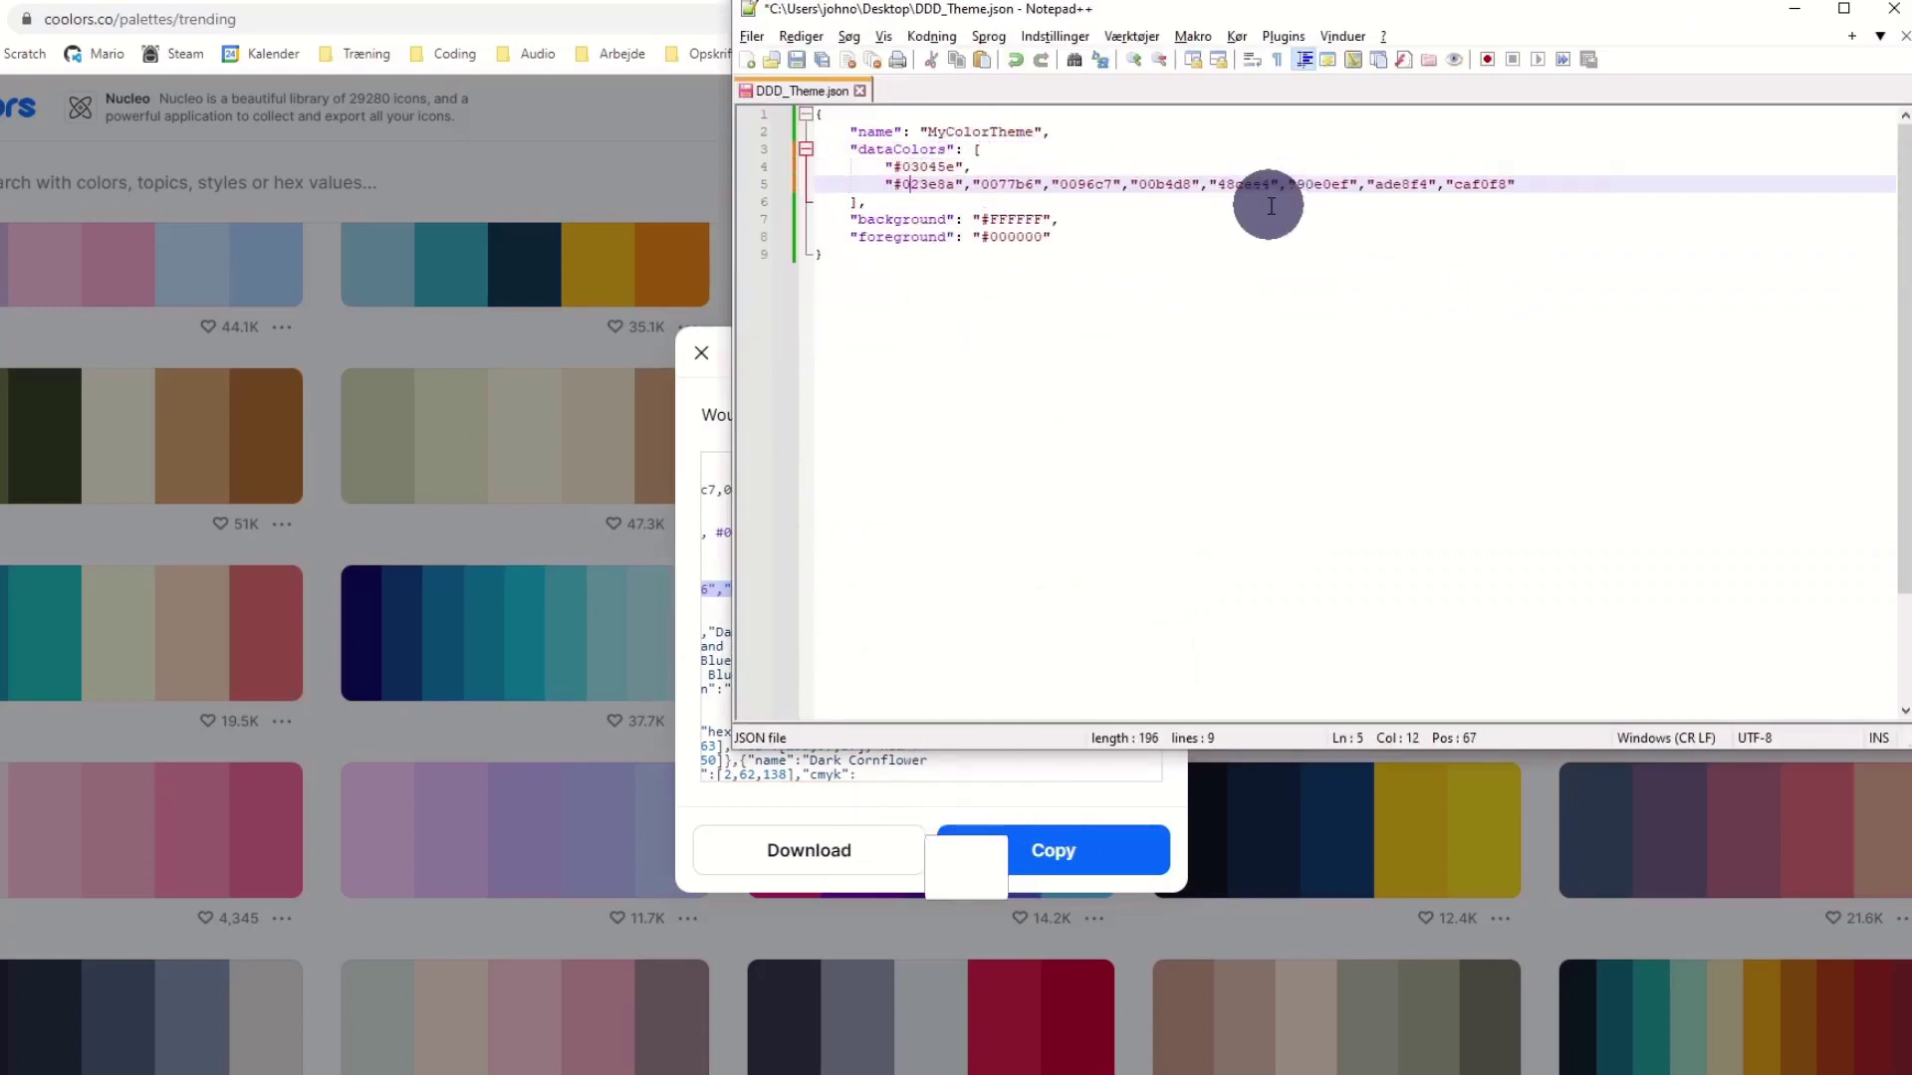
pyautogui.write('#')
pyautogui.press('Right')
pyautogui.press('Right')
pyautogui.press('Right')
pyautogui.press('Right')
pyautogui.press('Right')
pyautogui.press('Right')
pyautogui.press('Right')
pyautogui.press('Right')
pyautogui.press('Right')
pyautogui.press('Return')
pyautogui.press('Right')
pyautogui.write('#')
pyautogui.press('Right')
pyautogui.press('Right')
pyautogui.press('Right')
pyautogui.press('Right')
pyautogui.press('Right')
pyautogui.press('Right')
pyautogui.press('Right')
pyautogui.press('Right')
# Put 0096c7, 00b4d8 and 48cae4 on their own #-prefixed lines
pyautogui.press('Return')
pyautogui.press('Right')
pyautogui.write('#')
pyautogui.press('Right')
pyautogui.press('Right')
pyautogui.press('Right')
pyautogui.press('Right')
pyautogui.press('Right')
pyautogui.press('Right')
pyautogui.press('Right')
pyautogui.press('Right')
pyautogui.press('Return')
pyautogui.press('Right')
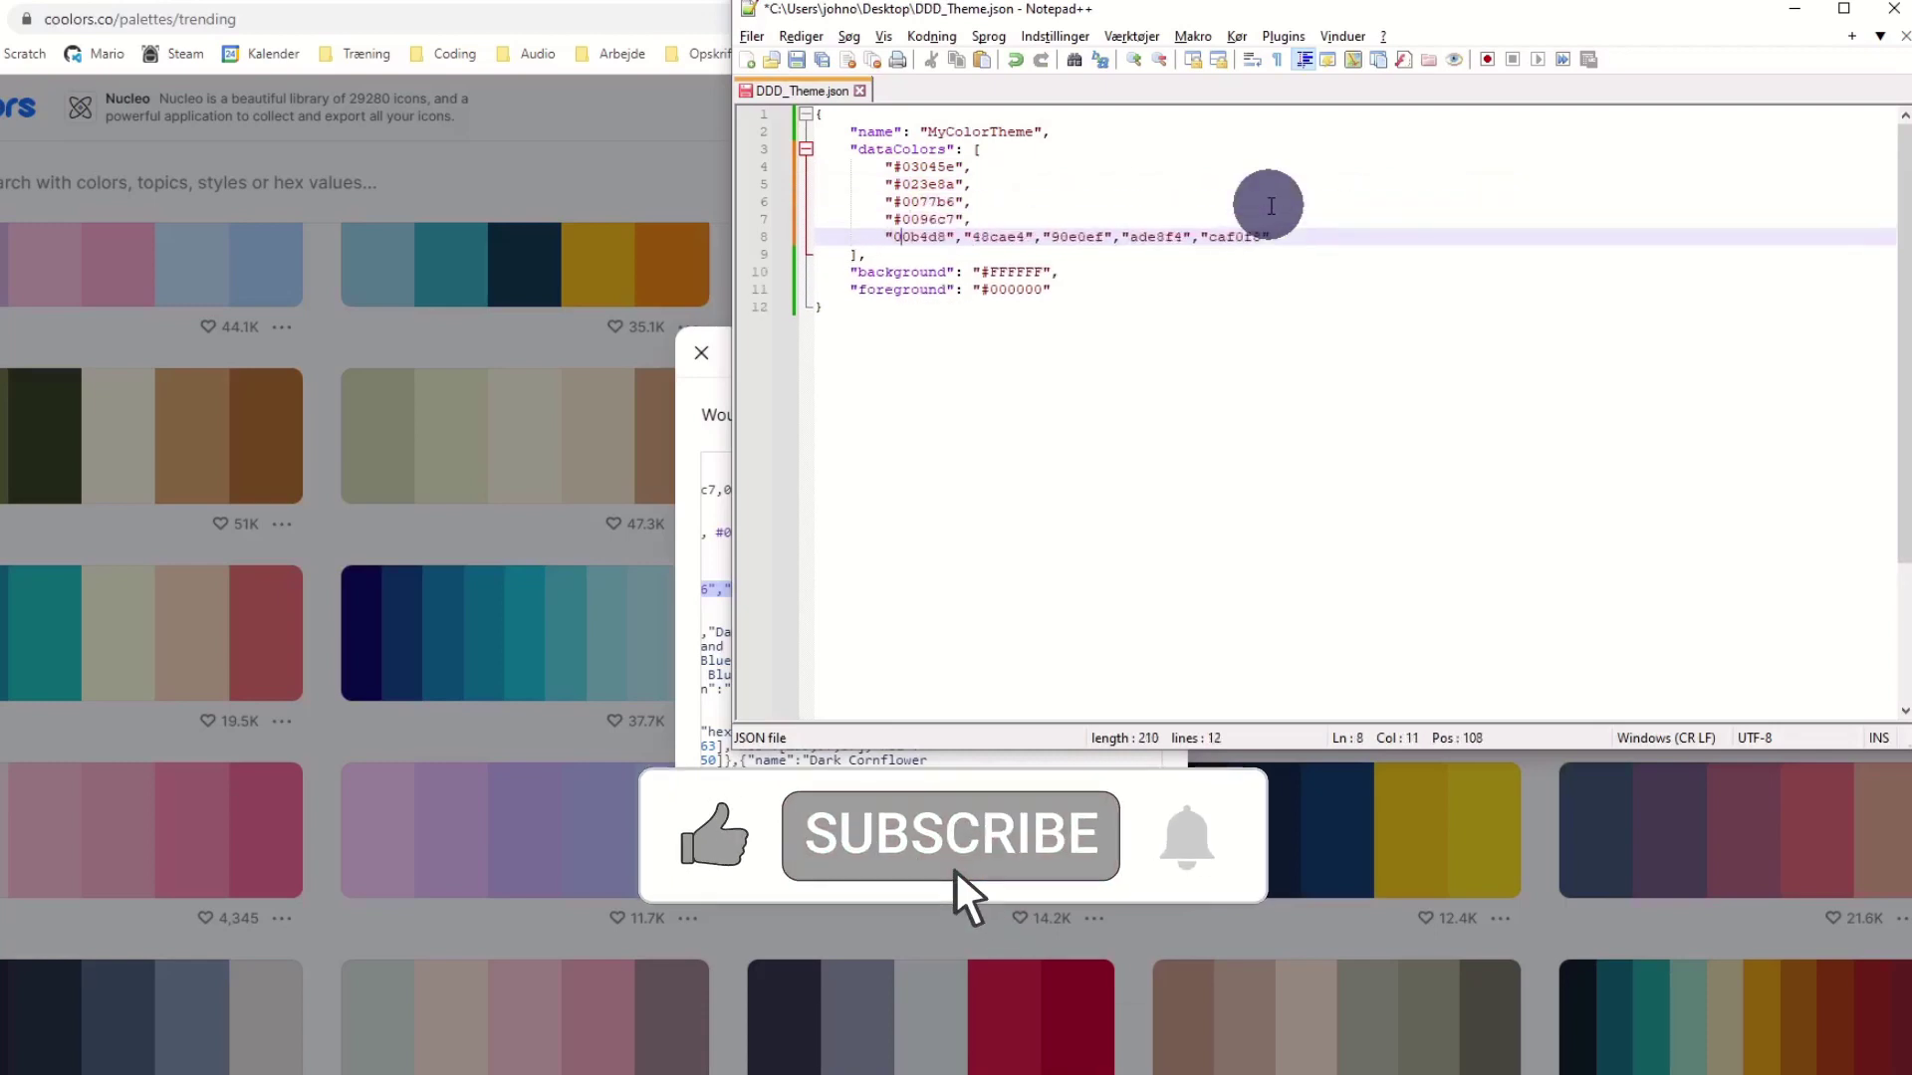
pyautogui.write('#')
pyautogui.press('Right')
pyautogui.press('Right')
pyautogui.press('Right')
pyautogui.press('Right')
pyautogui.press('Right')
pyautogui.press('Right')
pyautogui.press('Right')
pyautogui.press('Right')
pyautogui.press('Return')
# Put 90e0ef, ade8f4 and caf0f8 on their own #-prefixed lines
pyautogui.press('Right')
pyautogui.write('#')
pyautogui.press('Right')
pyautogui.press('Right')
pyautogui.press('Right')
pyautogui.press('Right')
pyautogui.press('Right')
pyautogui.press('Right')
pyautogui.press('Right')
pyautogui.press('Right')
pyautogui.press('Return')
pyautogui.press('Right')
pyautogui.write('#')
pyautogui.press('Right')
pyautogui.press('Right')
pyautogui.press('Right')
pyautogui.press('Right')
pyautogui.press('Right')
pyautogui.press('Right')
pyautogui.press('Right')
pyautogui.press('Right')
pyautogui.press('Return')
pyautogui.press('Right')
pyautogui.write('#')
pyautogui.press('Right')
pyautogui.press('Right')
pyautogui.press('Right')
pyautogui.press('Right')
pyautogui.press('Right')
pyautogui.press('Right')
pyautogui.press('Right')
pyautogui.press('Right')
pyautogui.press('Return')
pyautogui.press('Right')
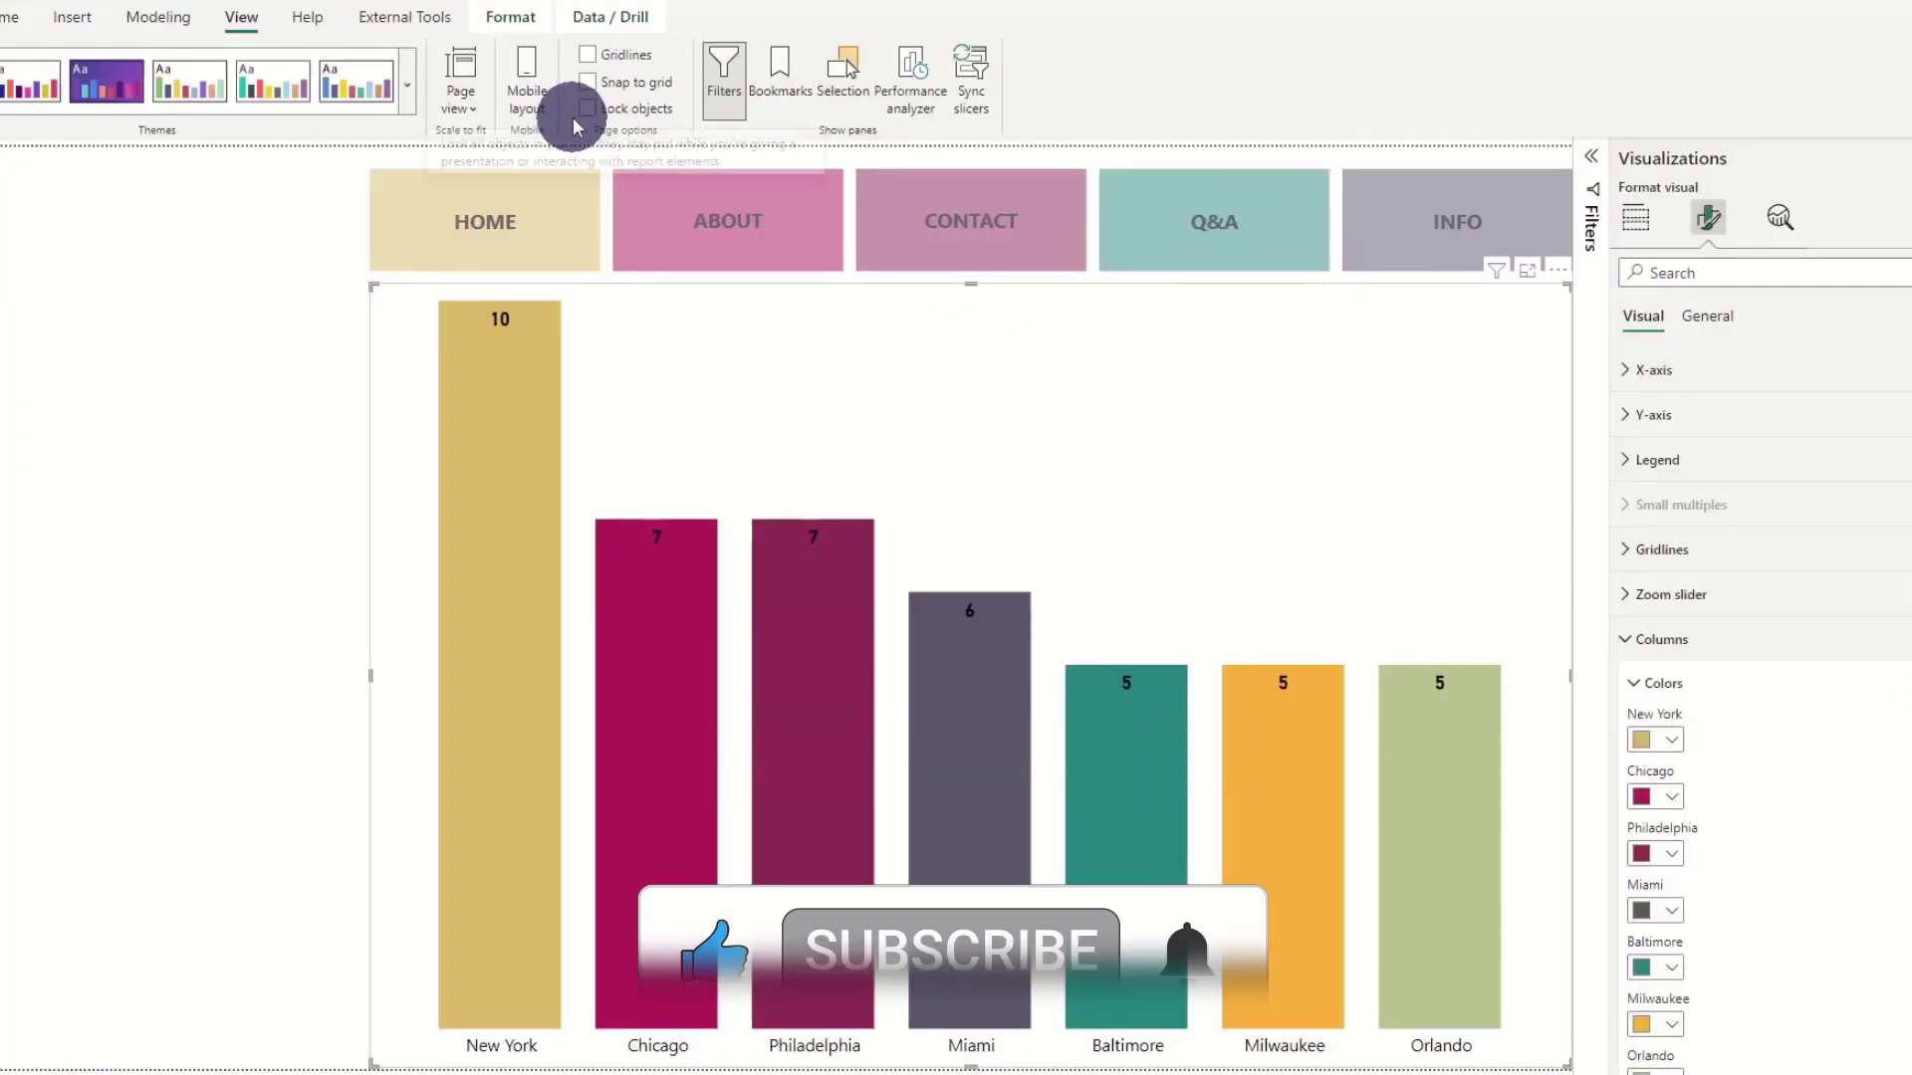
# Import the blue JSON theme file so the city columns shade from navy to pale cyan
pyautogui.click(408, 85)
pyautogui.click(140, 593)
pyautogui.doubleClick(271, 171)
pyautogui.click(1117, 587)
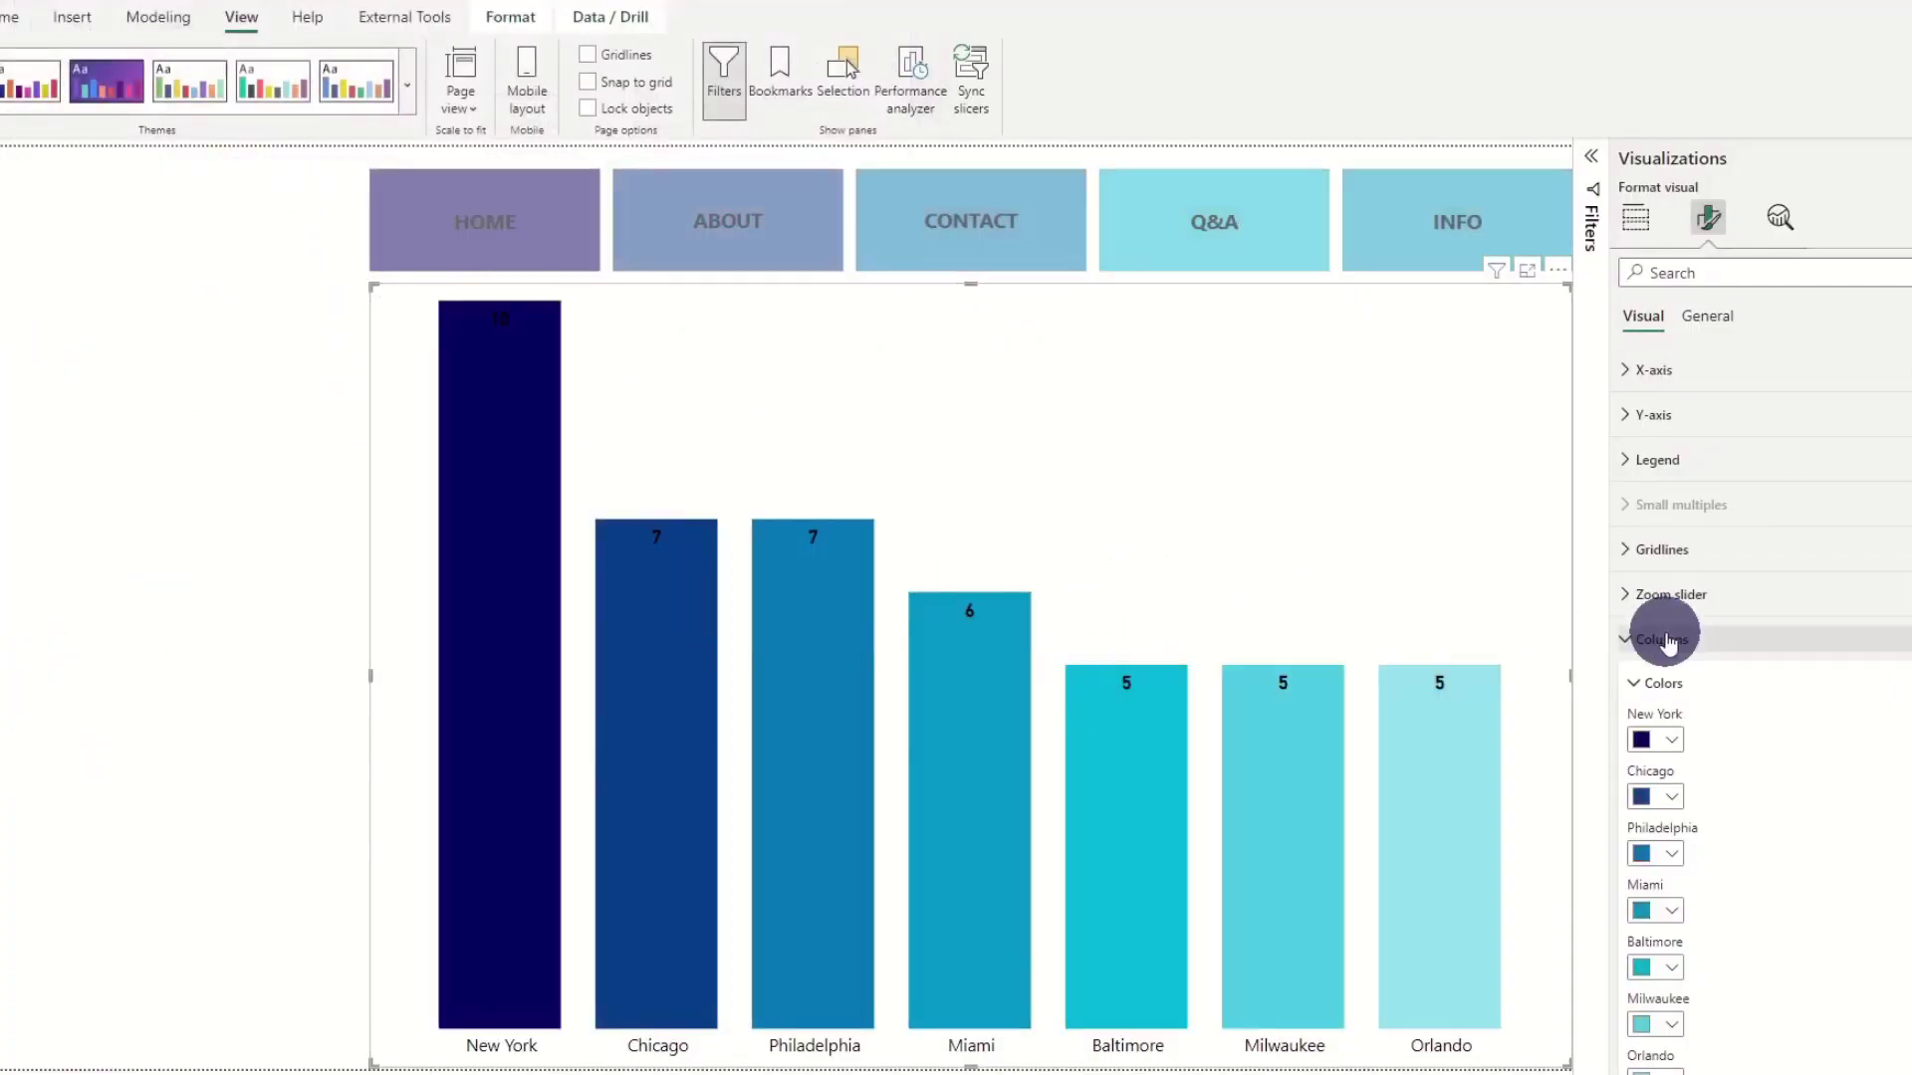
pyautogui.click(1667, 742)
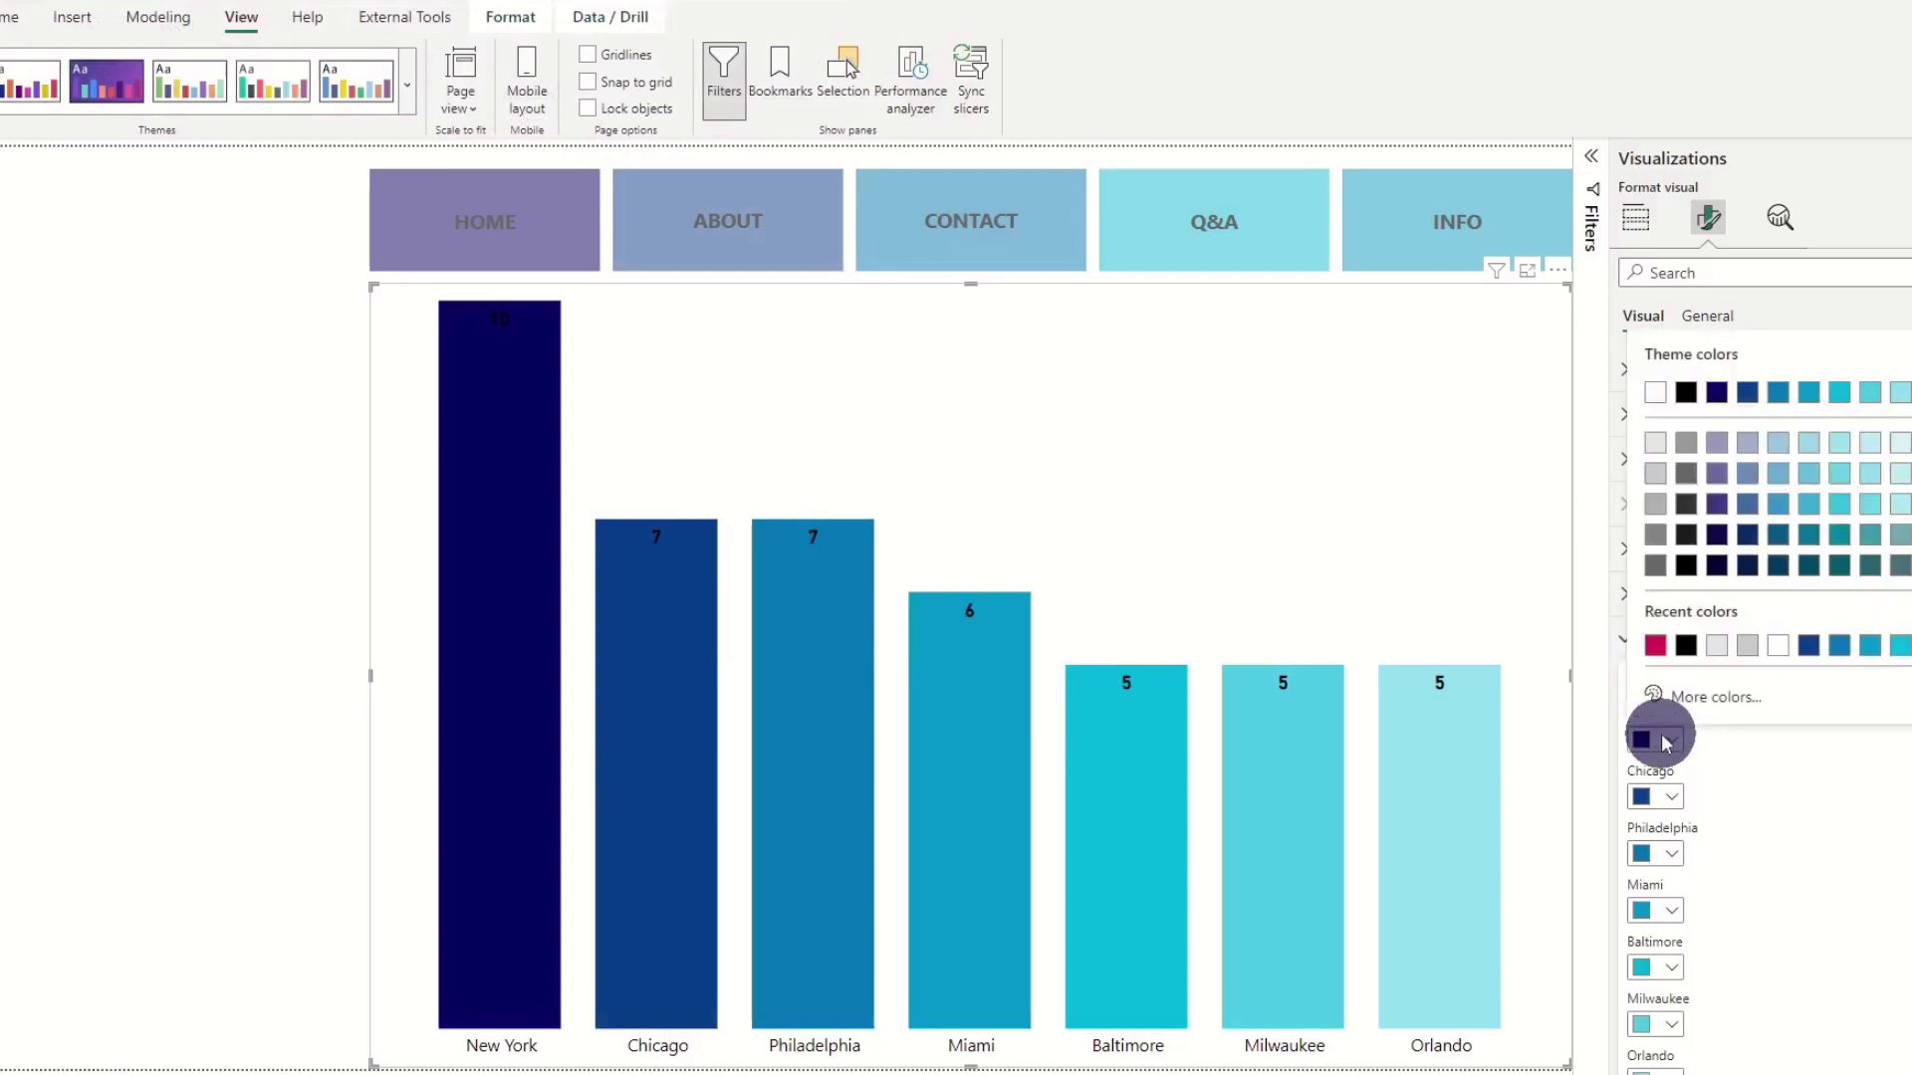